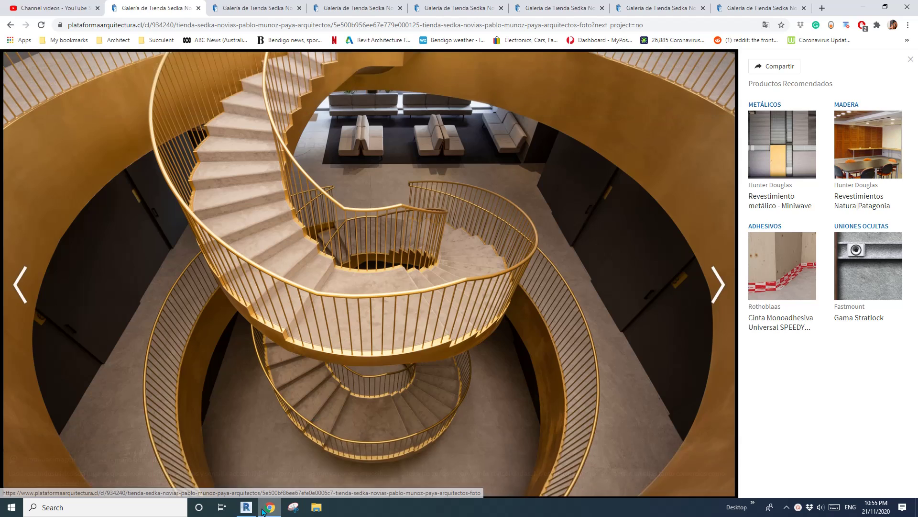
# Switch to Revit, start a new project from the Architectural Template and open the North elevation.
pyautogui.click(246, 507)
pyautogui.click(47, 112)
pyautogui.click(135, 102)
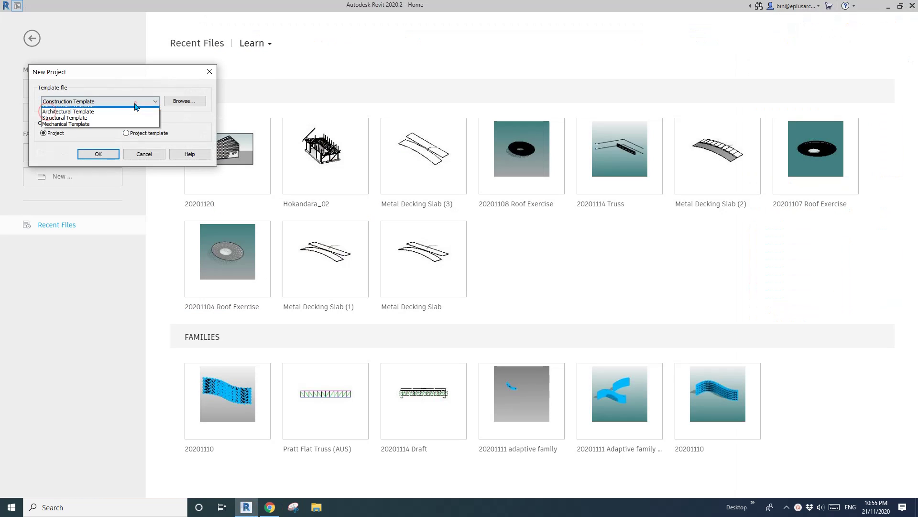
pyautogui.click(59, 123)
pyautogui.click(88, 148)
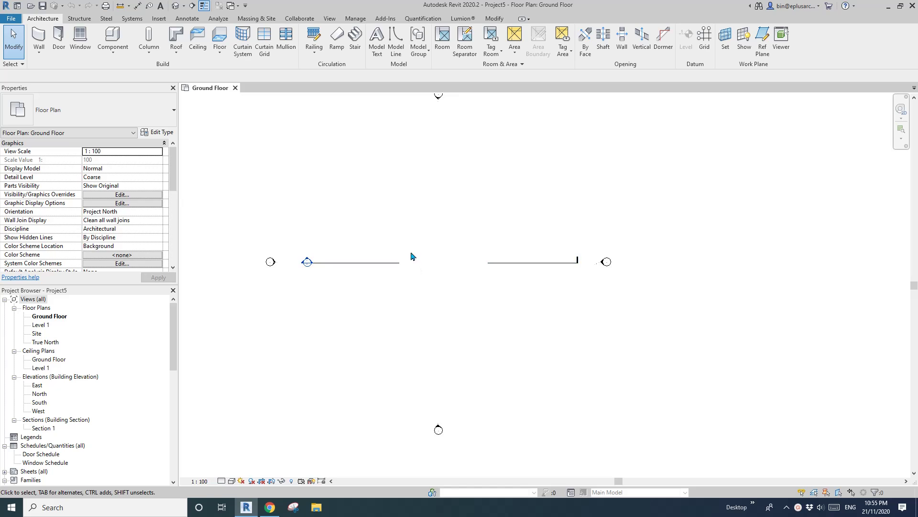
pyautogui.doubleClick(41, 395)
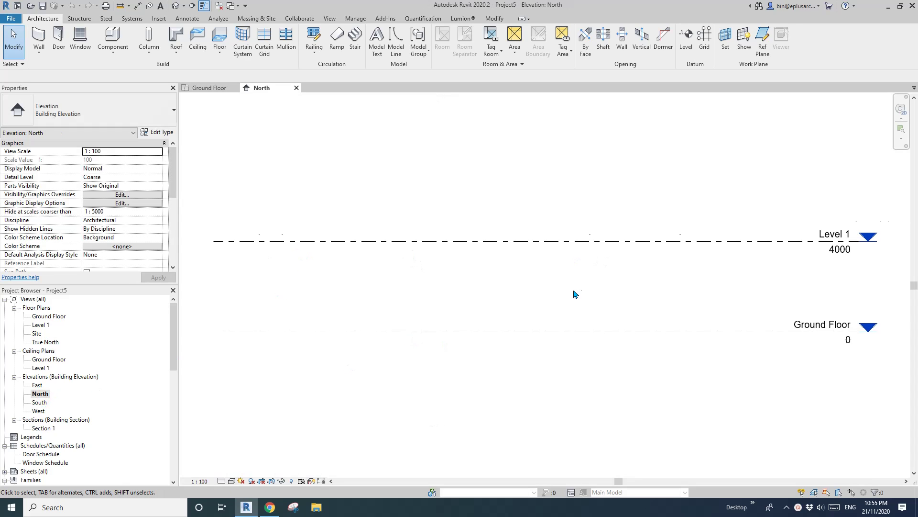
pyautogui.scroll(-2, 641, 279)
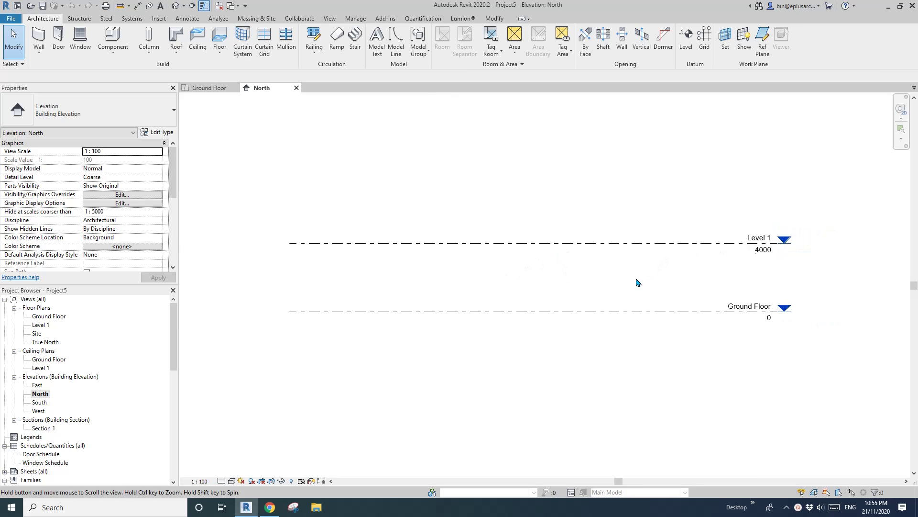
# Check the staircase photo in the browser, then compute 13 × 180 and 2340 × 2 in Calculator.
pyautogui.click(270, 507)
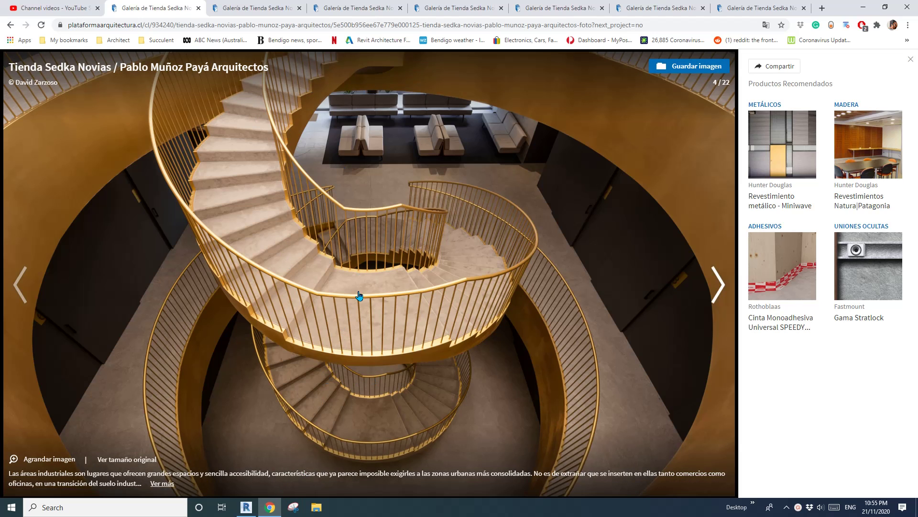
pyautogui.press('super')
pyautogui.write('cal')
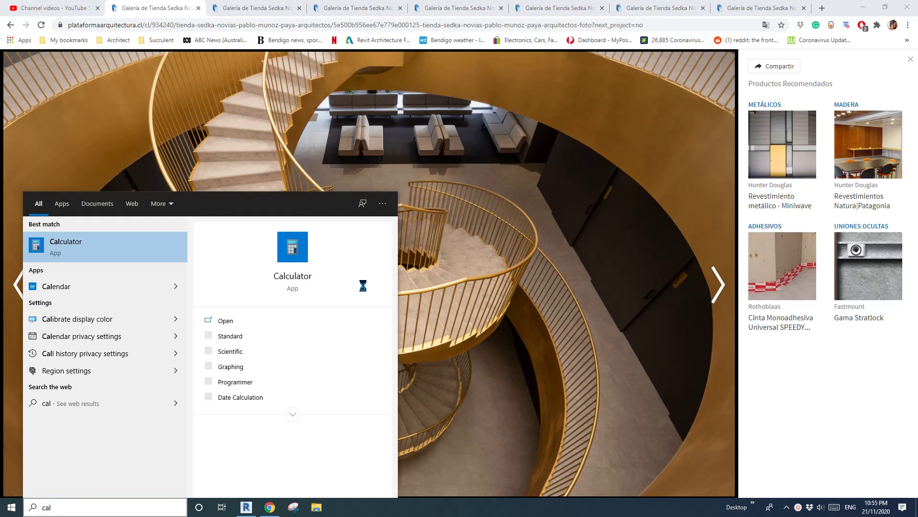
pyautogui.press('Return')
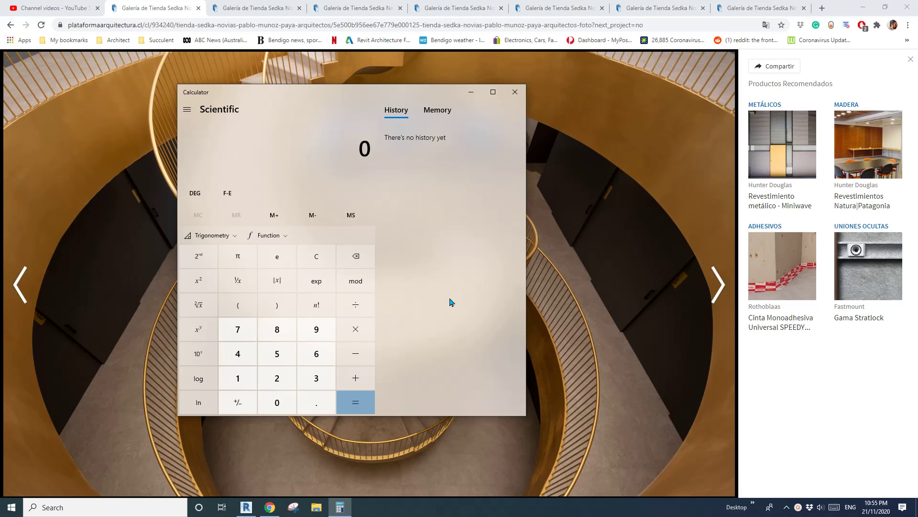
pyautogui.write('13 × 18')
pyautogui.press('Return')
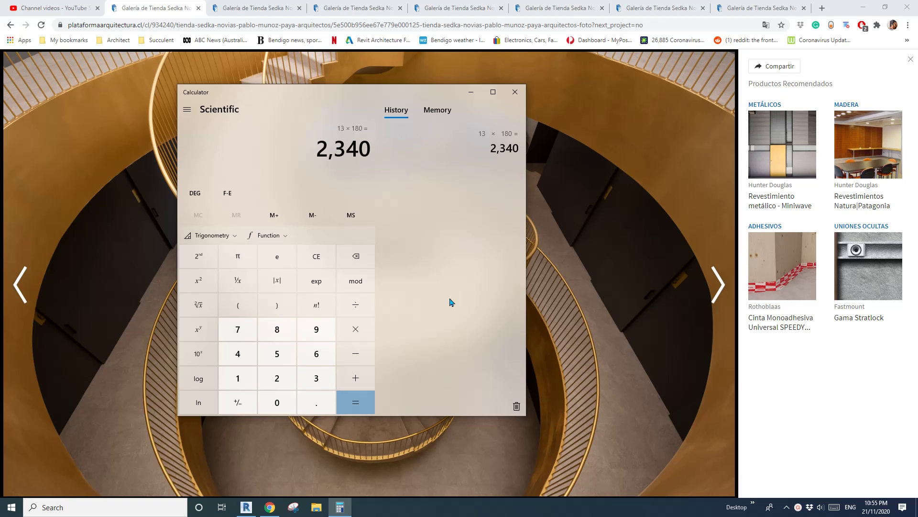
pyautogui.write('2340 ×')
pyautogui.press('Return')
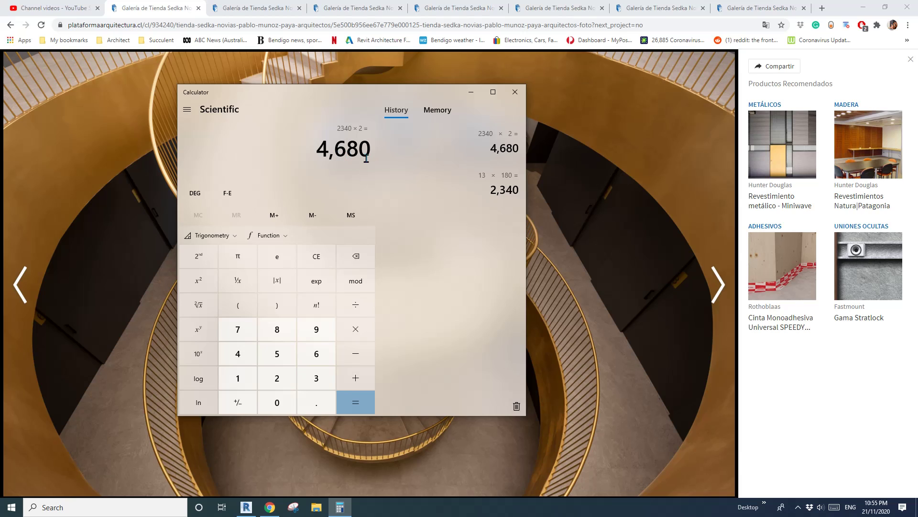
# Back in Revit, set the elevation of Level 1 to 4680 in the North elevation.
pyautogui.click(246, 507)
pyautogui.moveTo(767, 344); pyautogui.dragTo(721, 343, button='middle')
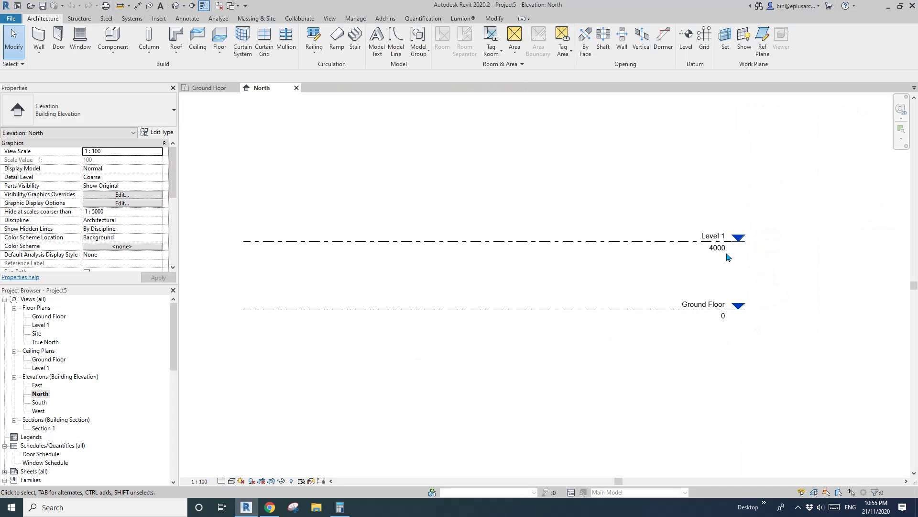
pyautogui.click(727, 257)
pyautogui.click(718, 247)
pyautogui.write('468')
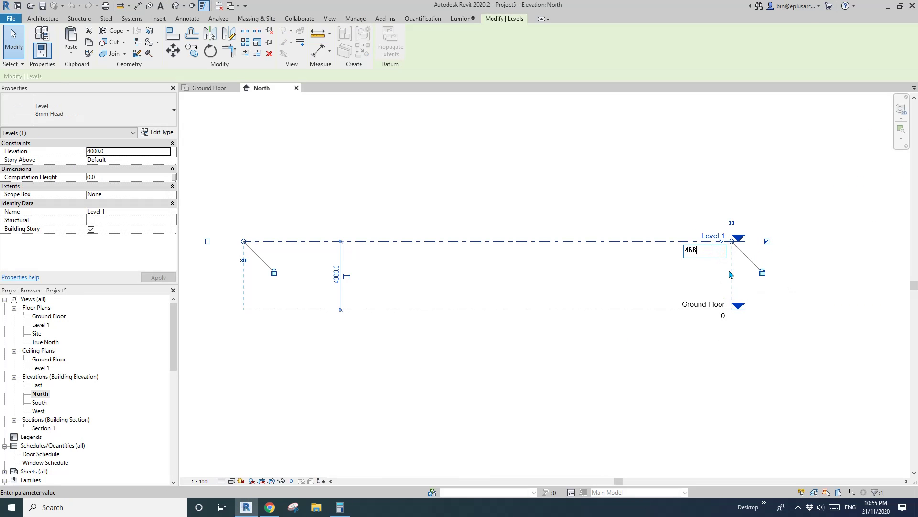
pyautogui.write('0')
pyautogui.press('Return')
pyautogui.press('Escape')
# Copy the Level 1 line upward by 4680 mm to add another level above it.
pyautogui.moveTo(582, 201); pyautogui.dragTo(543, 260)
pyautogui.press('c')
pyautogui.press('o')
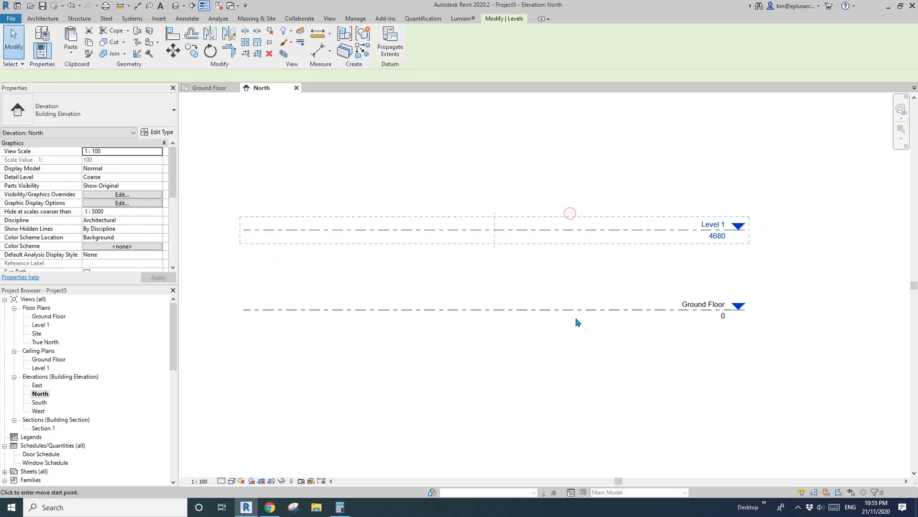
pyautogui.click(577, 310)
pyautogui.click(577, 229)
pyautogui.scroll(-1, 578, 231)
pyautogui.moveTo(637, 198); pyautogui.dragTo(630, 243, button='middle')
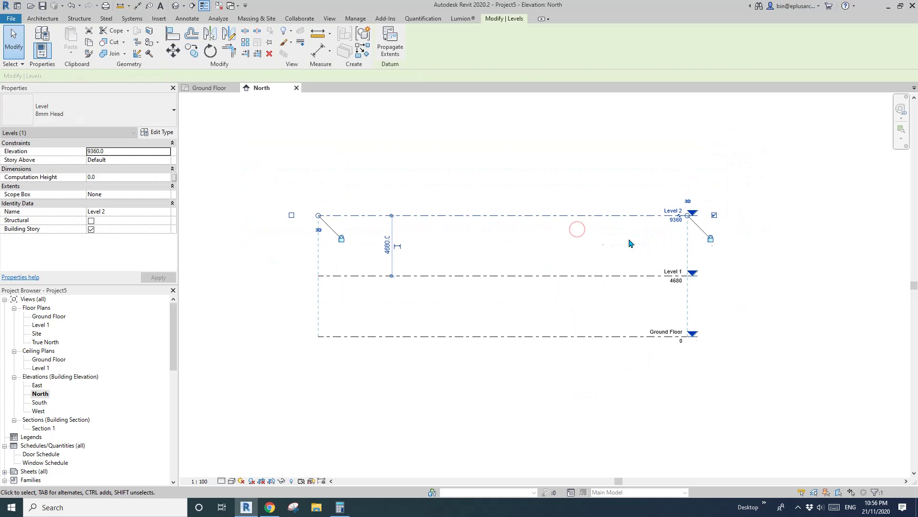
pyautogui.press('Escape')
pyautogui.moveTo(517, 268); pyautogui.dragTo(510, 277, button='middle')
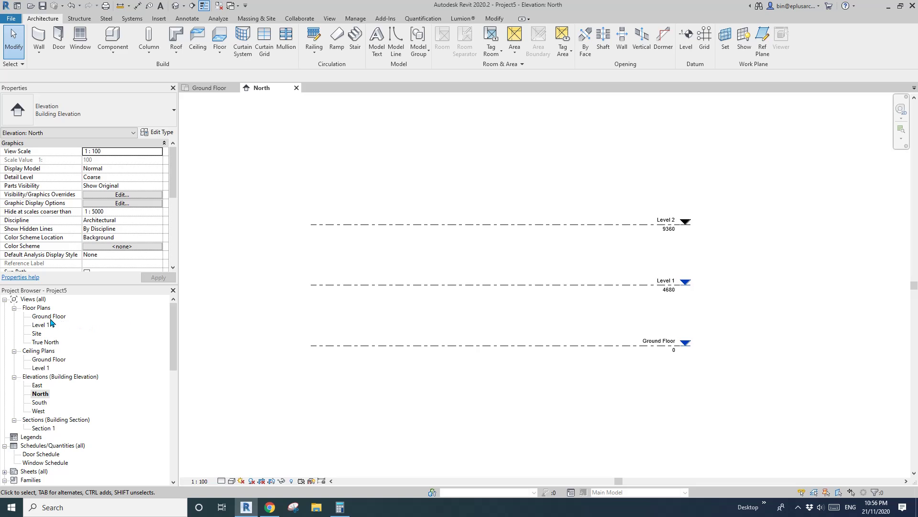
# In the Ground Floor plan, start a floor and sketch a rectangular boundary about 16500 by 13500 mm.
pyautogui.doubleClick(49, 316)
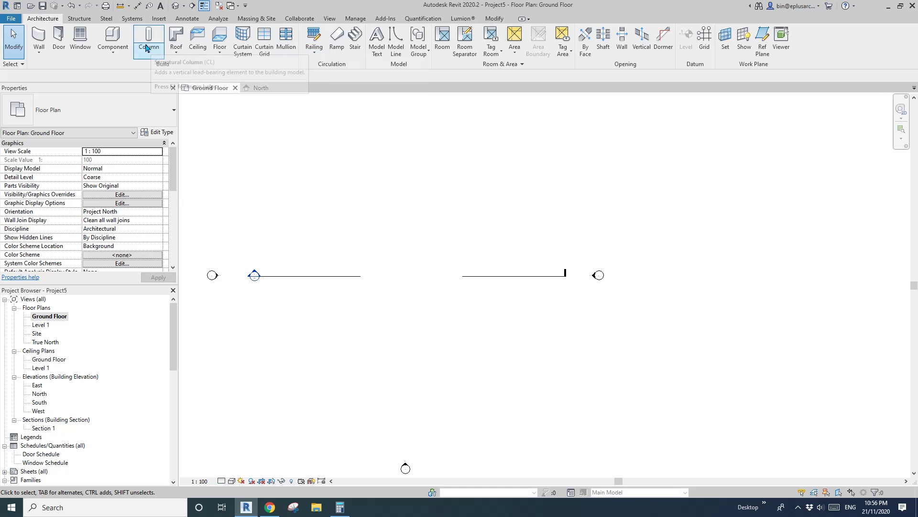
pyautogui.click(219, 37)
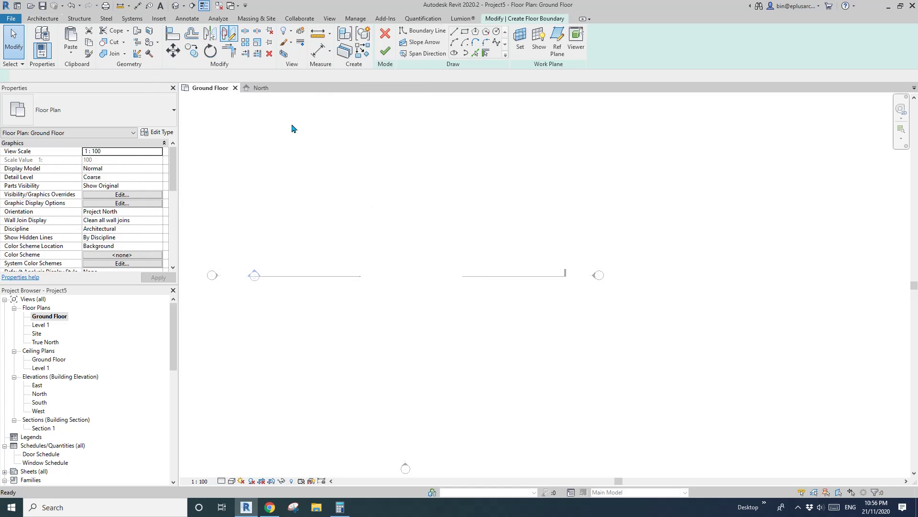
pyautogui.click(468, 36)
pyautogui.click(338, 246)
pyautogui.click(464, 349)
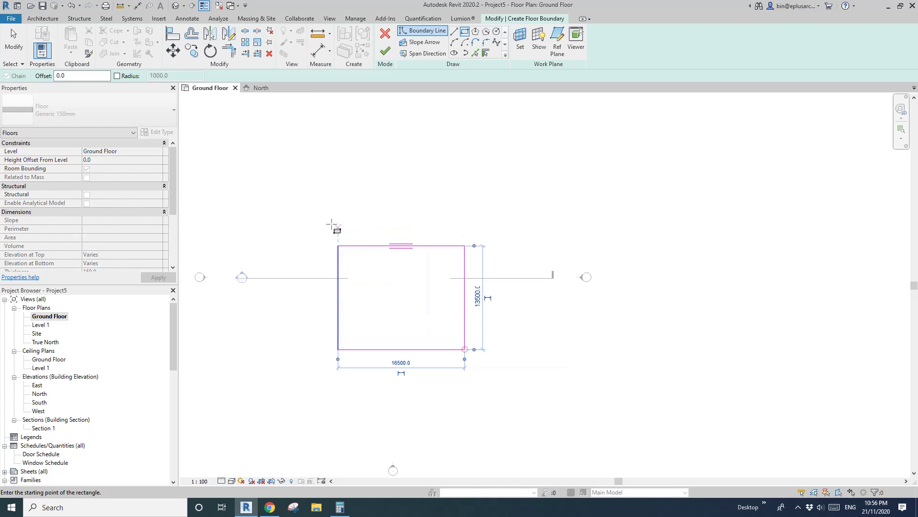
# Sketch a circular opening of 3000 mm radius near the middle of the rectangular boundary and finish the floor.
pyautogui.click(270, 507)
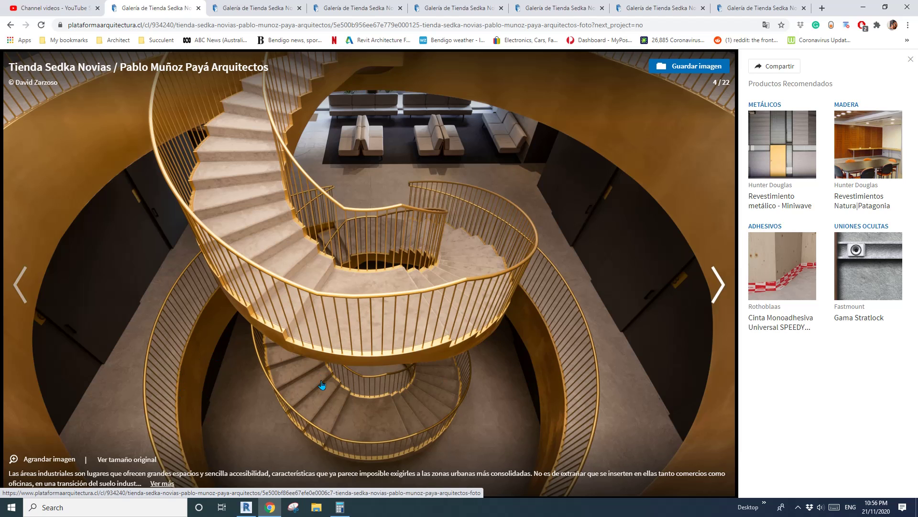
pyautogui.click(245, 507)
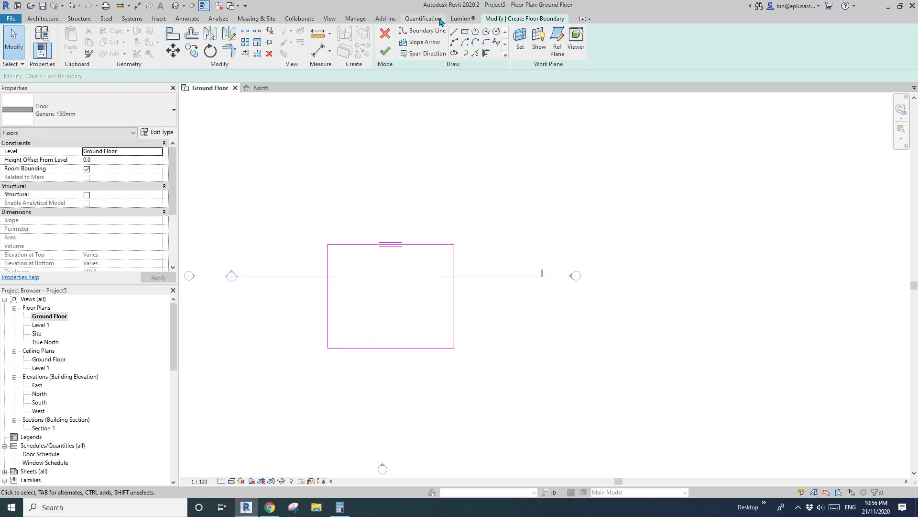
pyautogui.click(497, 33)
pyautogui.scroll(2, 438, 232)
pyautogui.click(372, 311)
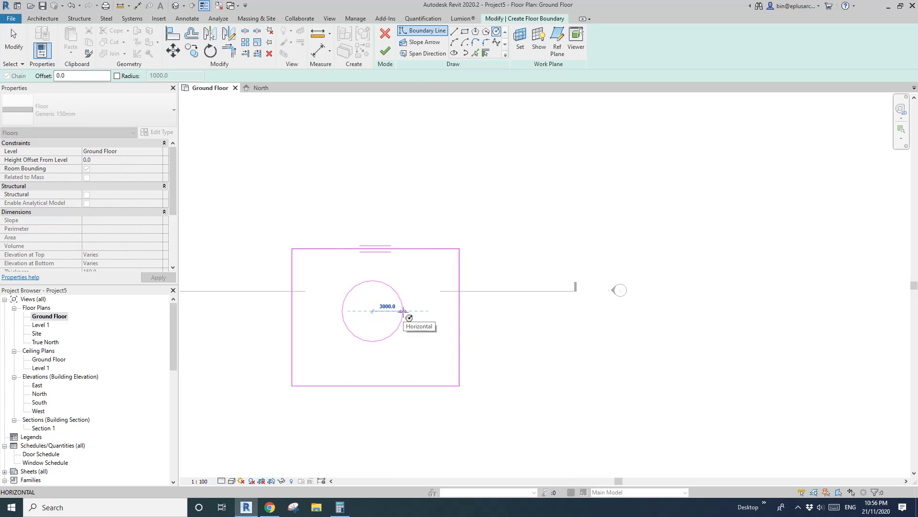
pyautogui.click(404, 311)
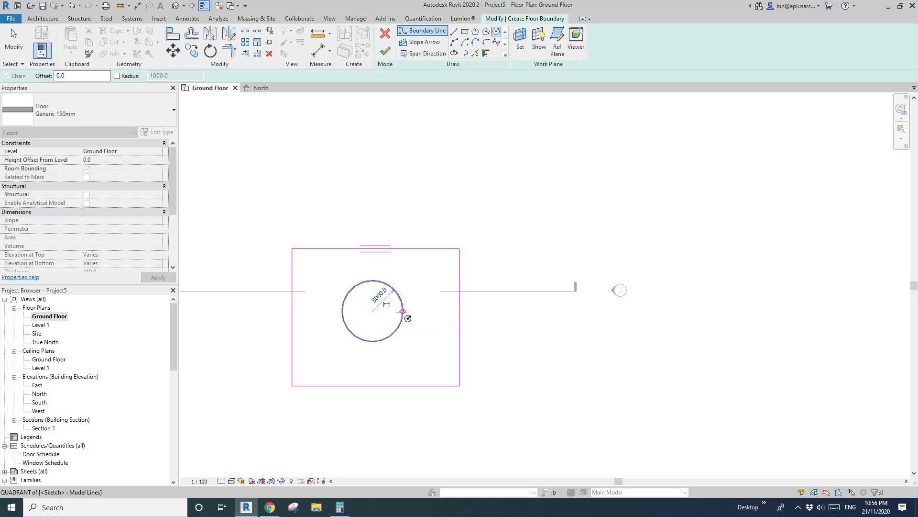
pyautogui.press('Escape')
pyautogui.press('Escape')
pyautogui.scroll(2, 382, 302)
pyautogui.scroll(-2, 383, 294)
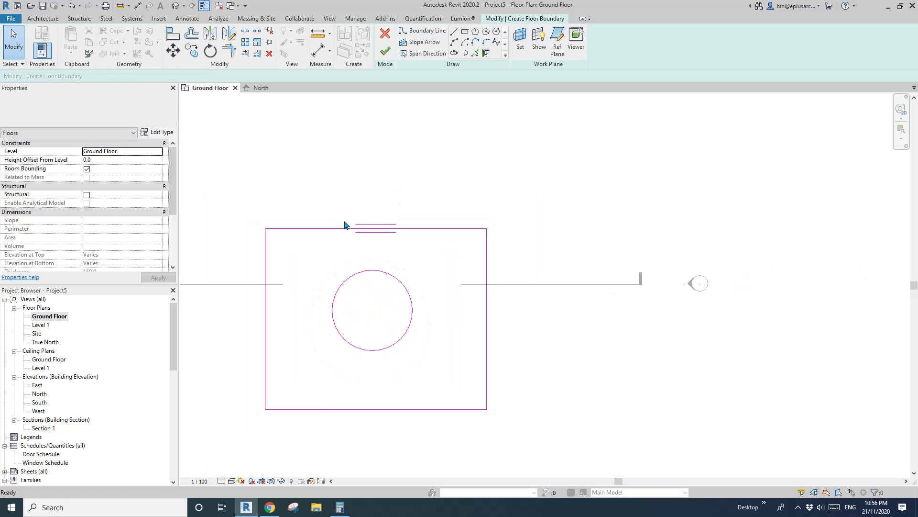
pyautogui.click(385, 51)
pyautogui.press('Escape')
# In the 3D view, copy the floor and paste it aligned to Level 1 and Level 2.
pyautogui.click(177, 9)
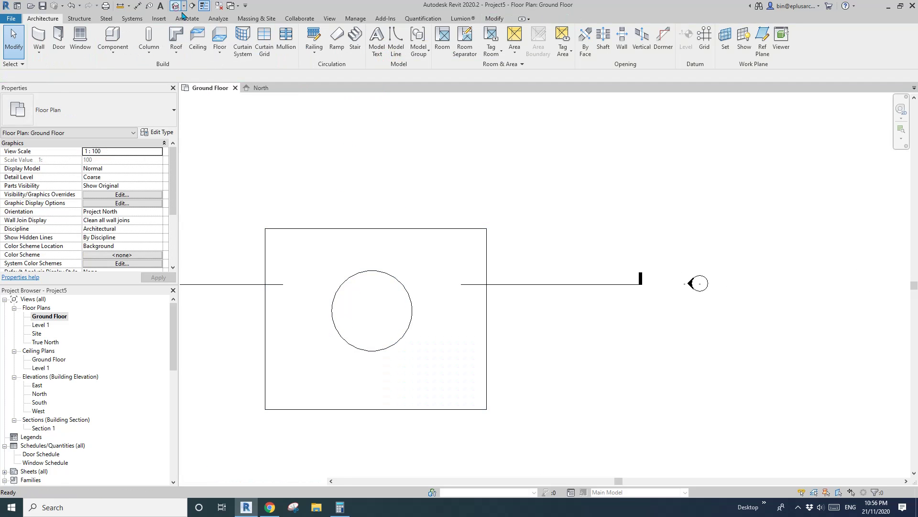
pyautogui.click(455, 277)
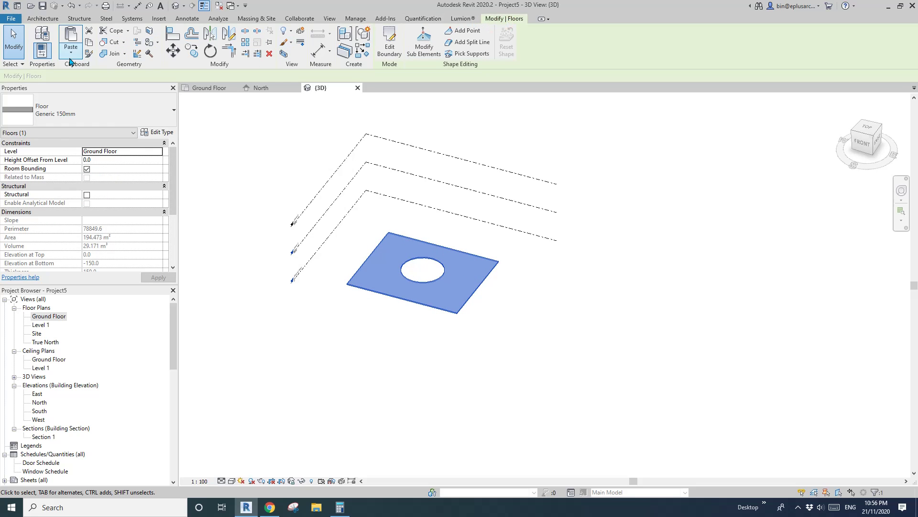
pyautogui.click(71, 59)
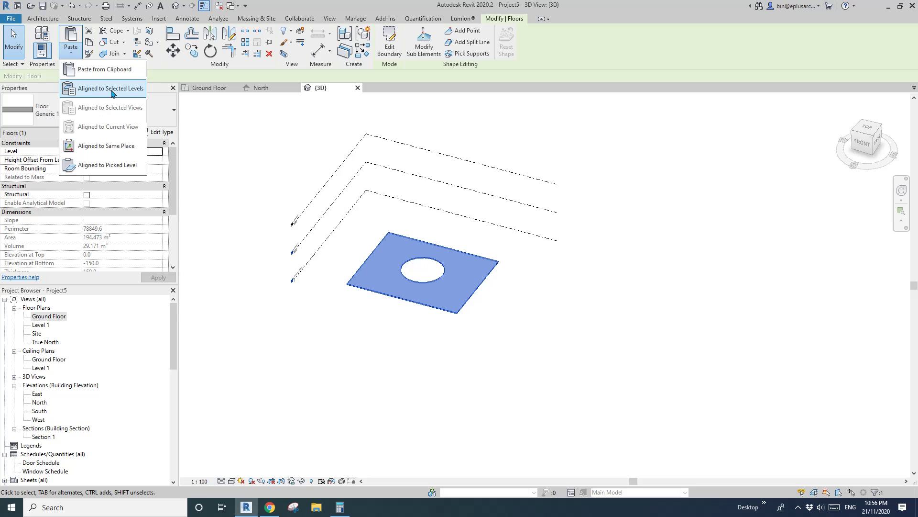
pyautogui.click(112, 93)
pyautogui.click(410, 196)
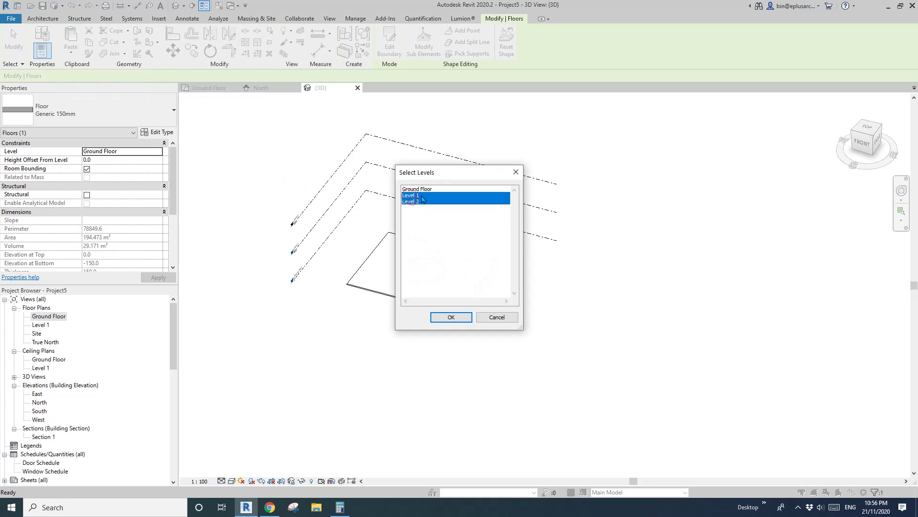
pyautogui.click(452, 318)
pyautogui.scroll(2, 457, 218)
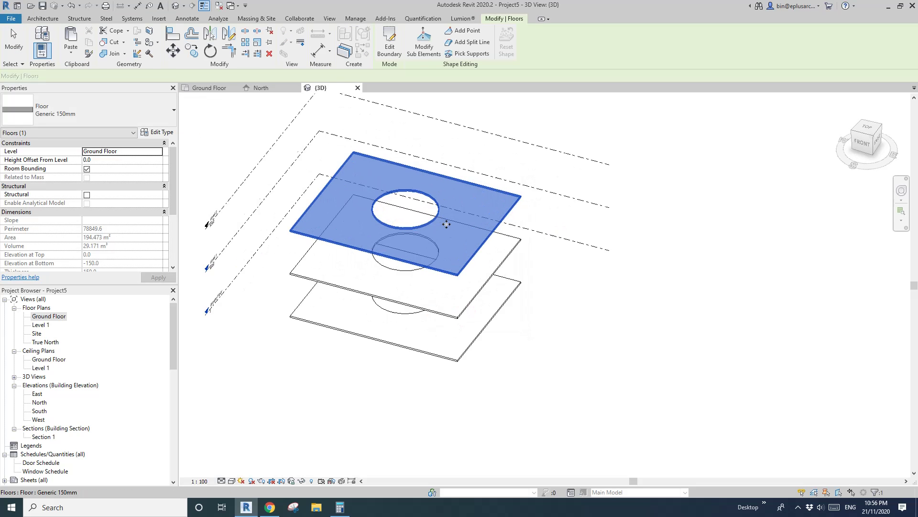
# Edit the boundary of the ground-level floor to delete its circular opening, and finish the sketch.
pyautogui.keyDown('shift'); pyautogui.moveTo(447, 224); pyautogui.dragTo(438, 154, button='middle'); pyautogui.keyUp('shift')
pyautogui.keyDown('shift'); pyautogui.moveTo(457, 273); pyautogui.dragTo(441, 301, button='middle'); pyautogui.keyUp('shift')
pyautogui.click(384, 294)
pyautogui.click(385, 293)
pyautogui.click(389, 42)
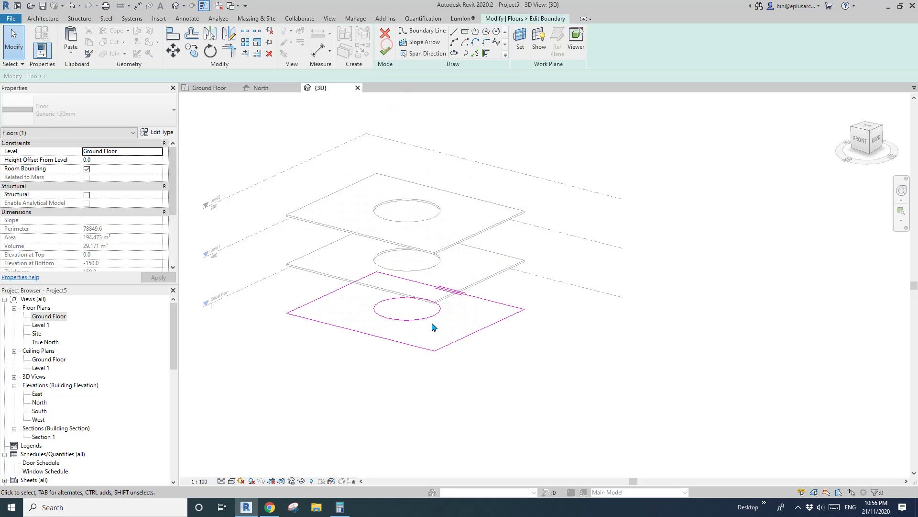
pyautogui.press('Delete')
pyautogui.click(385, 51)
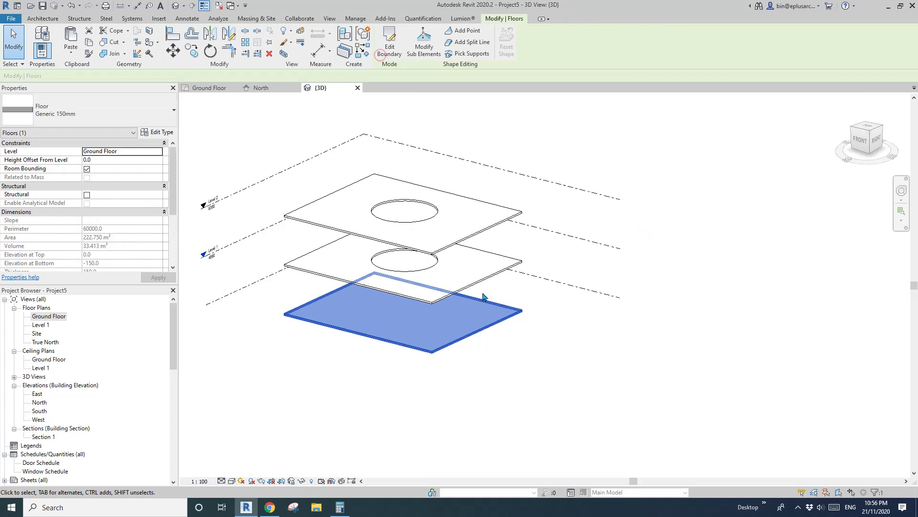
pyautogui.press('Escape')
pyautogui.keyDown('shift'); pyautogui.moveTo(406, 311); pyautogui.dragTo(293, 345, button='middle'); pyautogui.keyUp('shift')
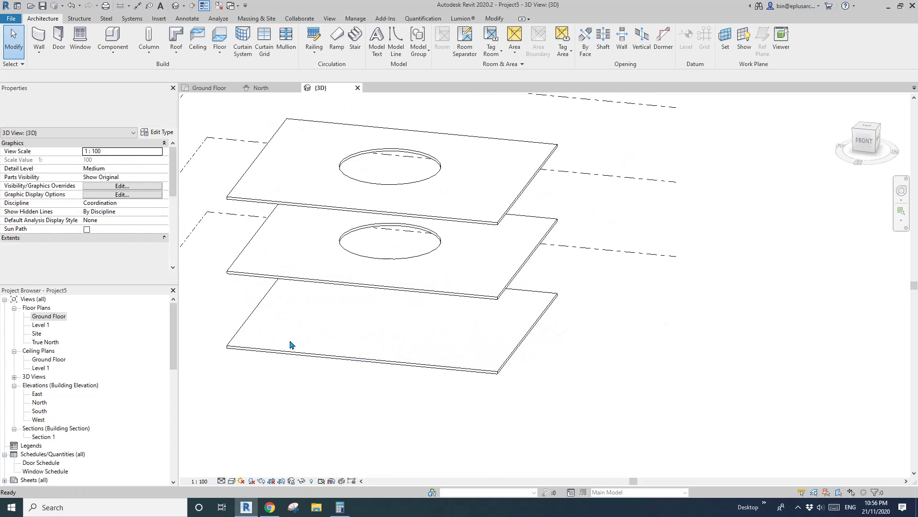
# Set the Ground Floor plan's underlay to base level Ground Floor with orientation Look up.
pyautogui.doubleClick(50, 317)
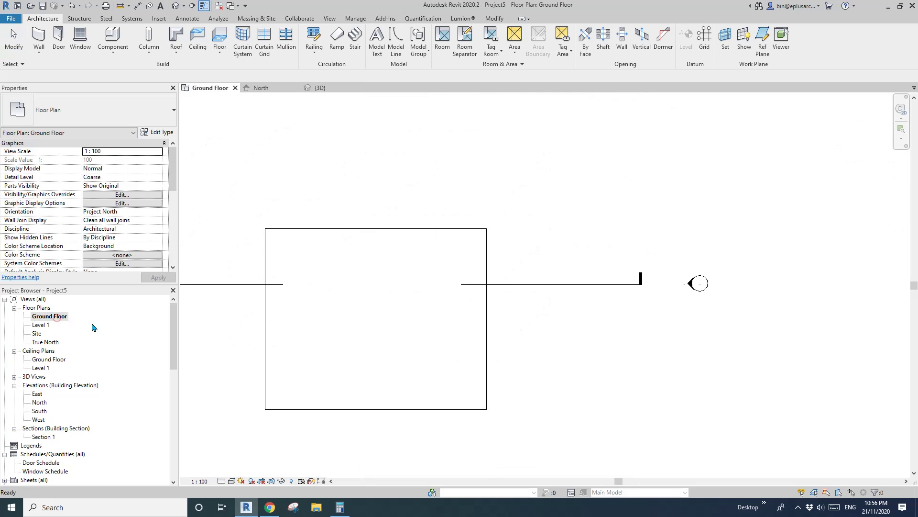
pyautogui.click(170, 209)
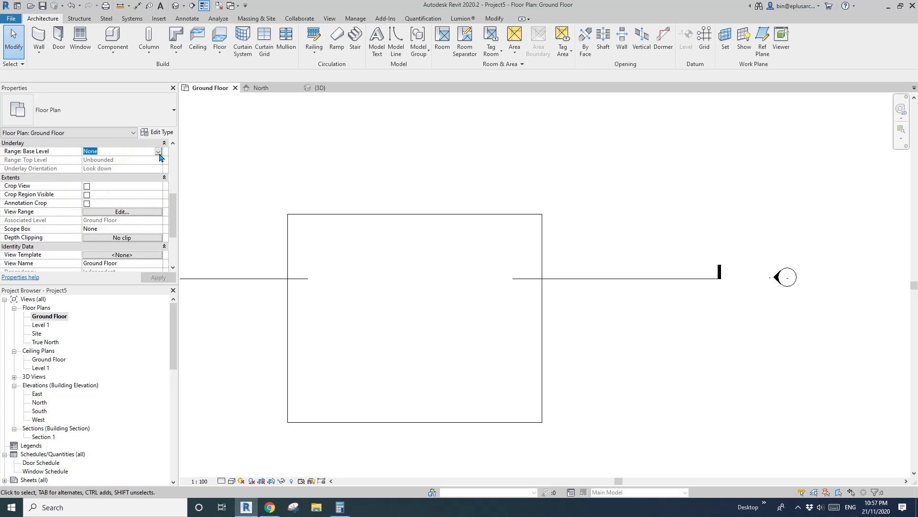
pyautogui.click(158, 152)
pyautogui.click(99, 167)
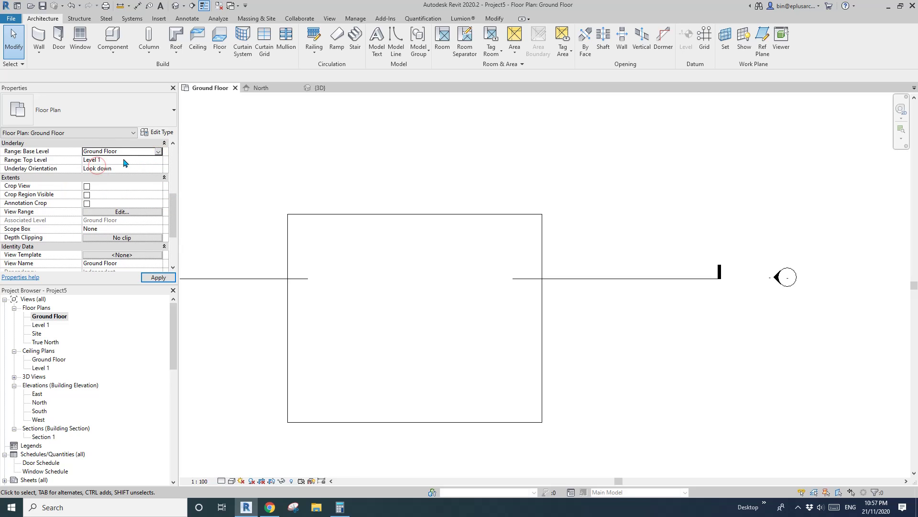
pyautogui.click(159, 168)
pyautogui.click(99, 176)
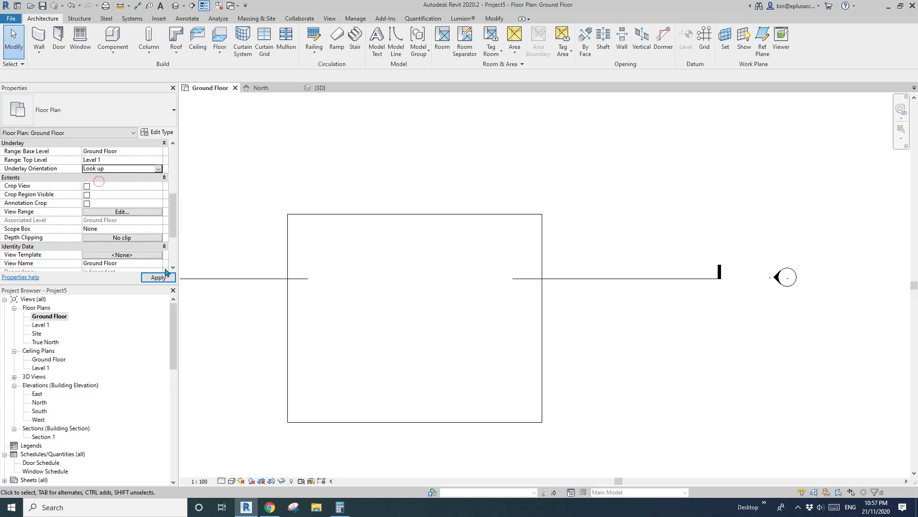
pyautogui.click(159, 277)
pyautogui.moveTo(467, 329); pyautogui.dragTo(476, 328, button='middle')
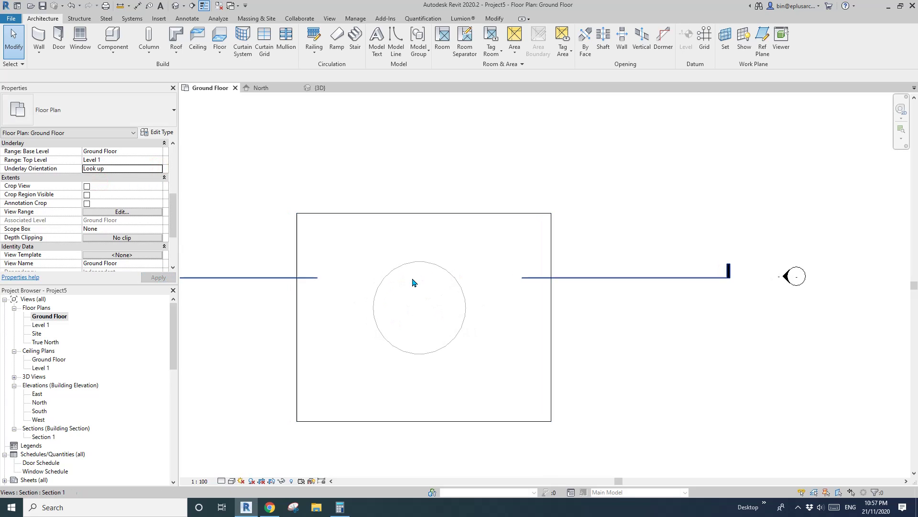
# Start a stair in the Ground Floor plan with a center-ends spiral run and location line Exterior Support: Left.
pyautogui.moveTo(414, 305); pyautogui.dragTo(423, 313, button='middle')
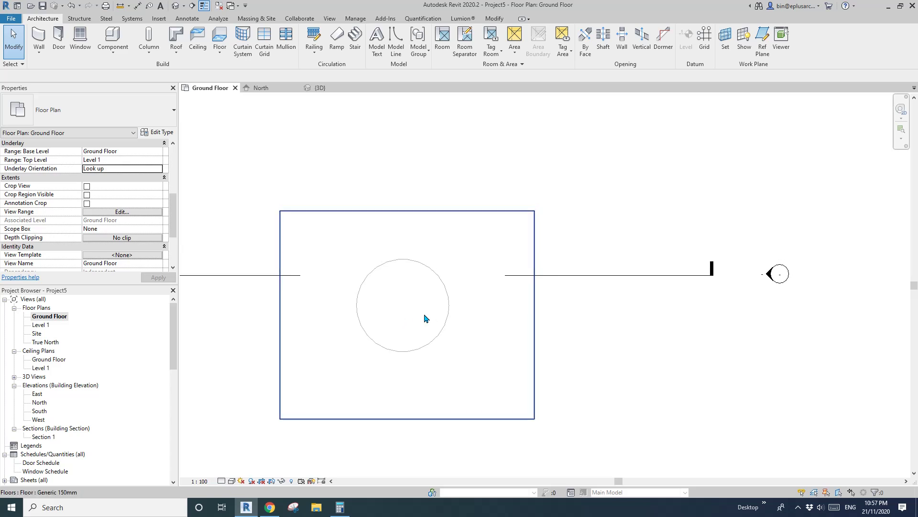
pyautogui.scroll(1, 412, 309)
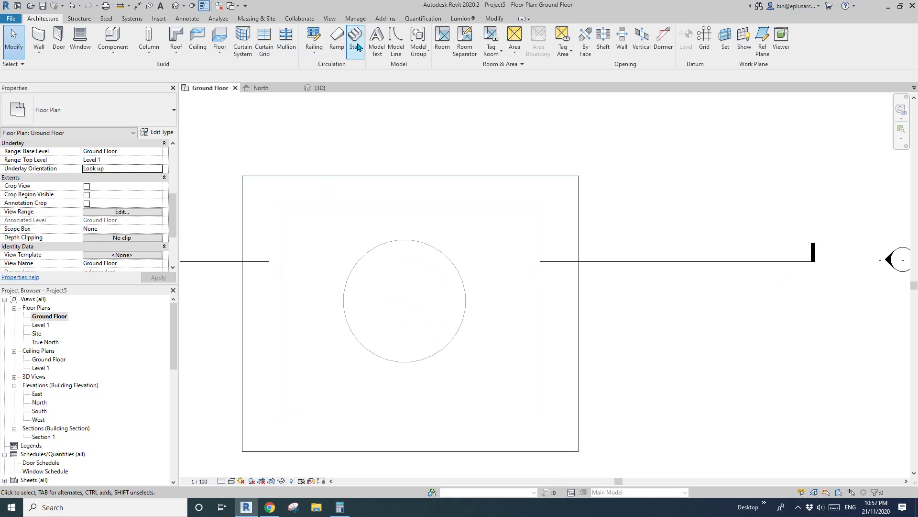
pyautogui.click(355, 43)
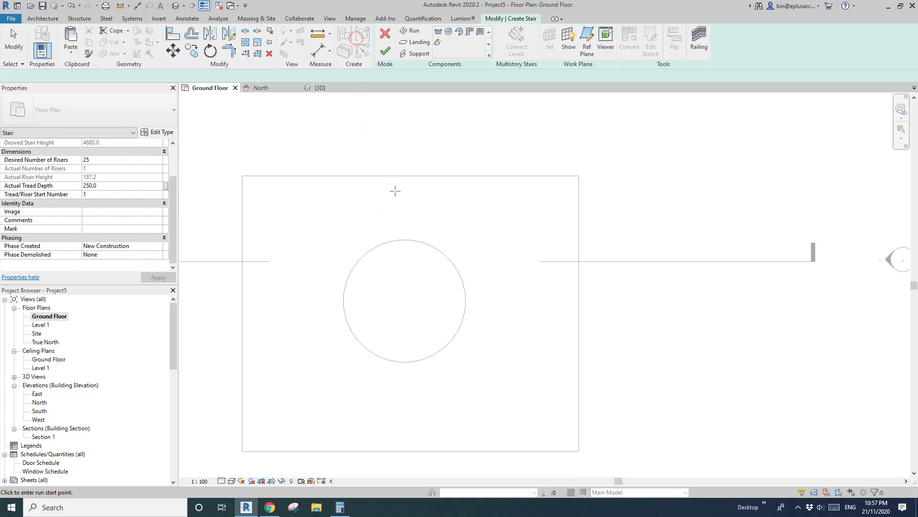
pyautogui.click(460, 33)
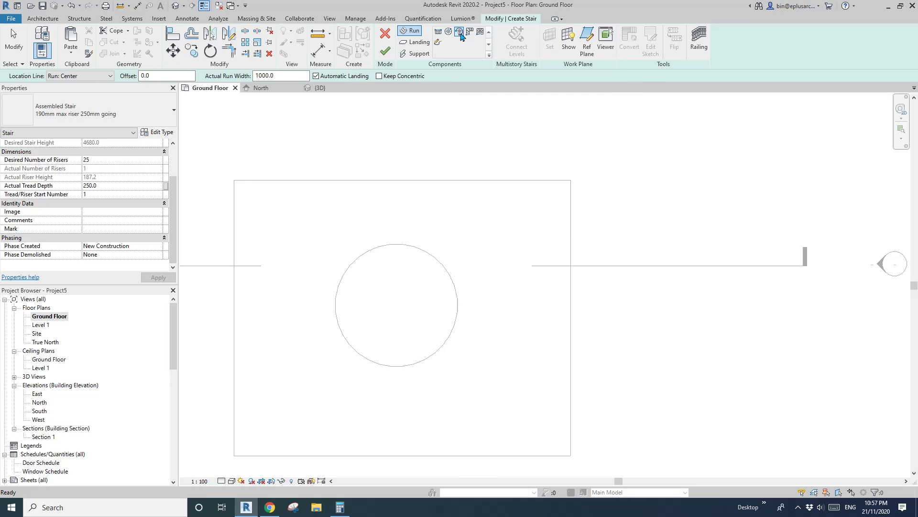
pyautogui.click(98, 76)
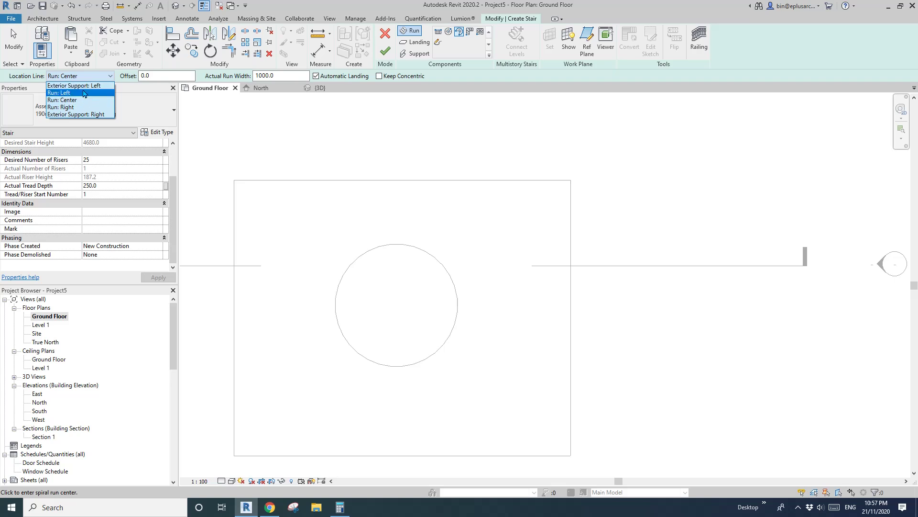
pyautogui.click(81, 87)
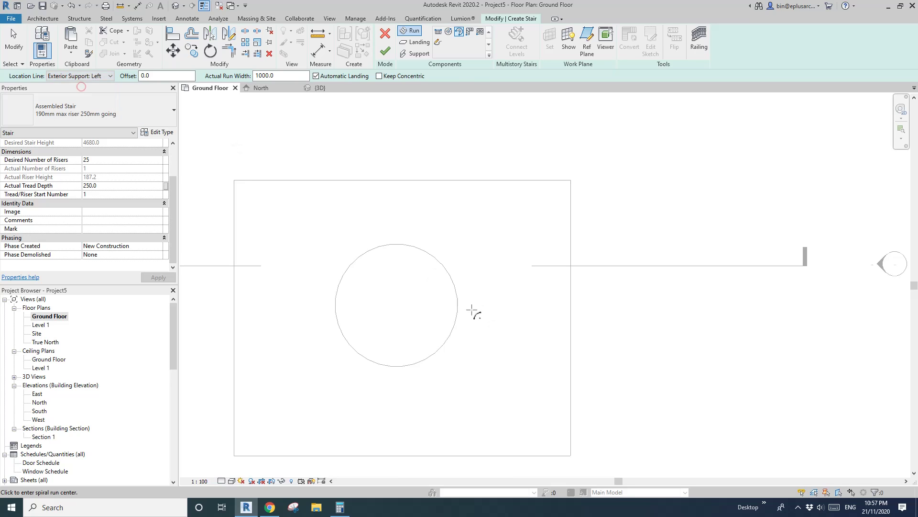
# Draw a 13-riser clockwise spiral run centred on the upper midpoint of the circular opening, with a radius of about 2000 mm.
pyautogui.scroll(3, 431, 301)
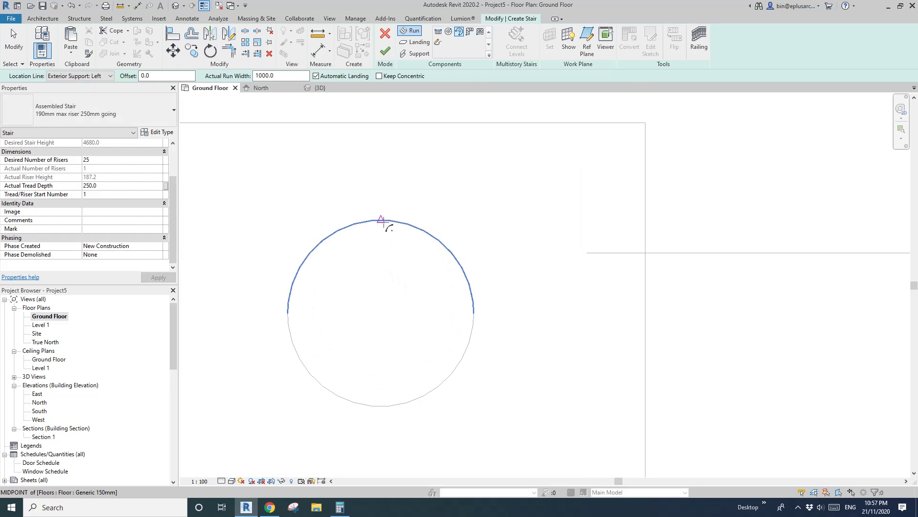
pyautogui.click(381, 220)
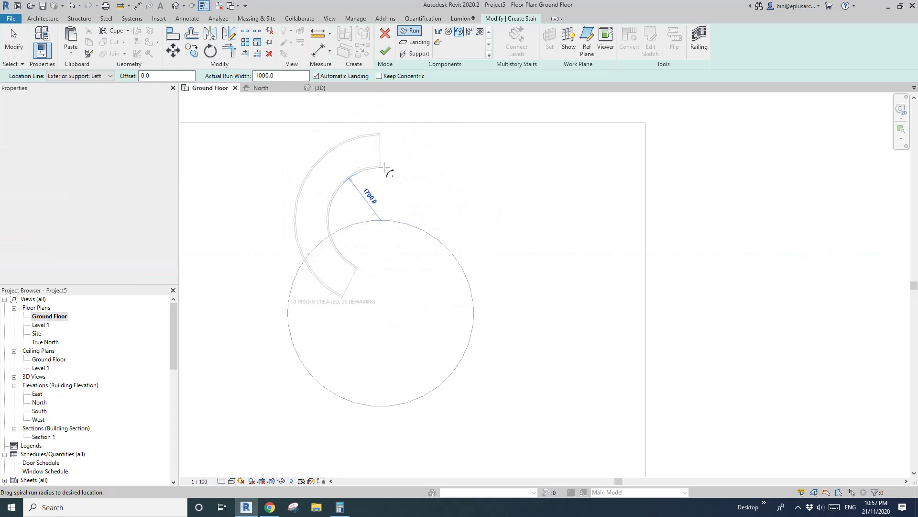
pyautogui.scroll(2, 386, 173)
pyautogui.scroll(1, 407, 175)
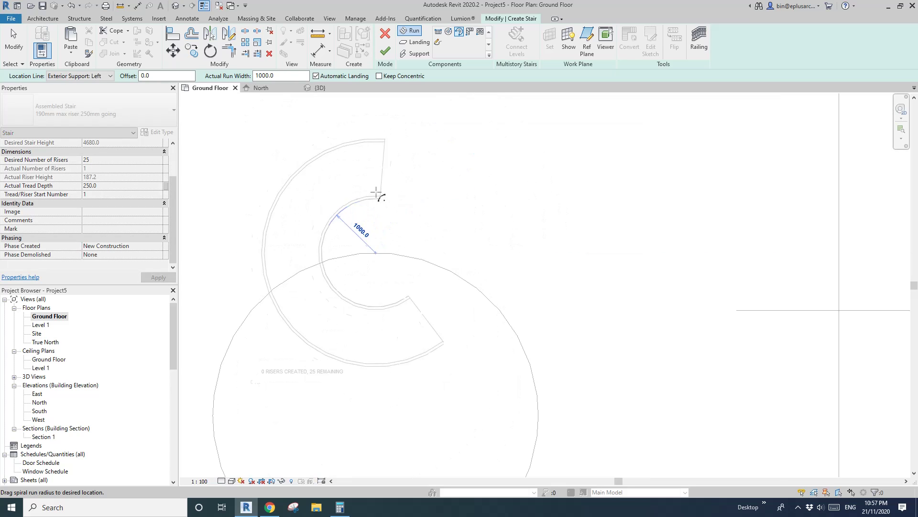
pyautogui.moveTo(427, 227); pyautogui.dragTo(419, 209, button='middle')
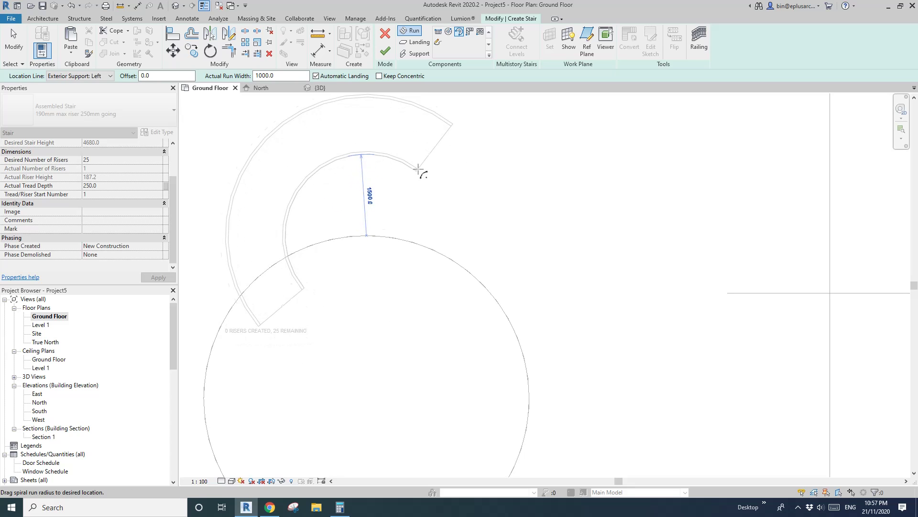
pyautogui.click(463, 185)
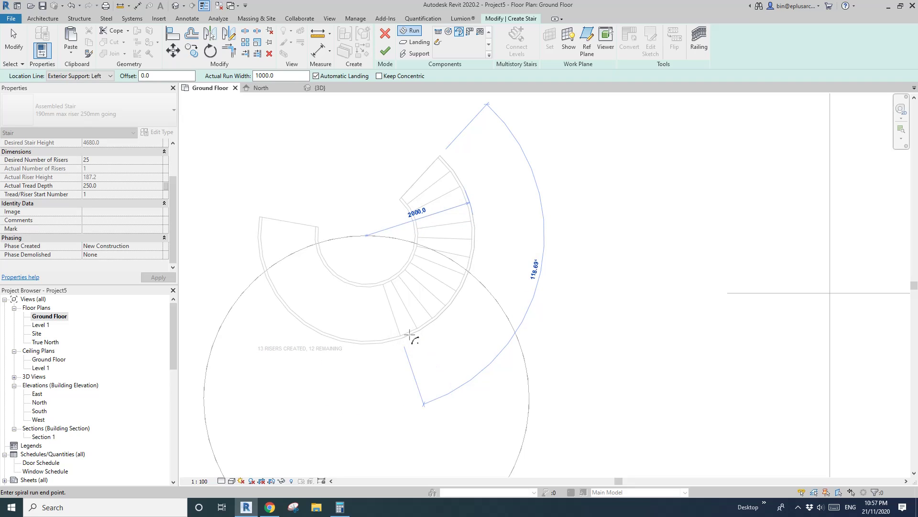
pyautogui.click(396, 338)
pyautogui.scroll(-1, 402, 352)
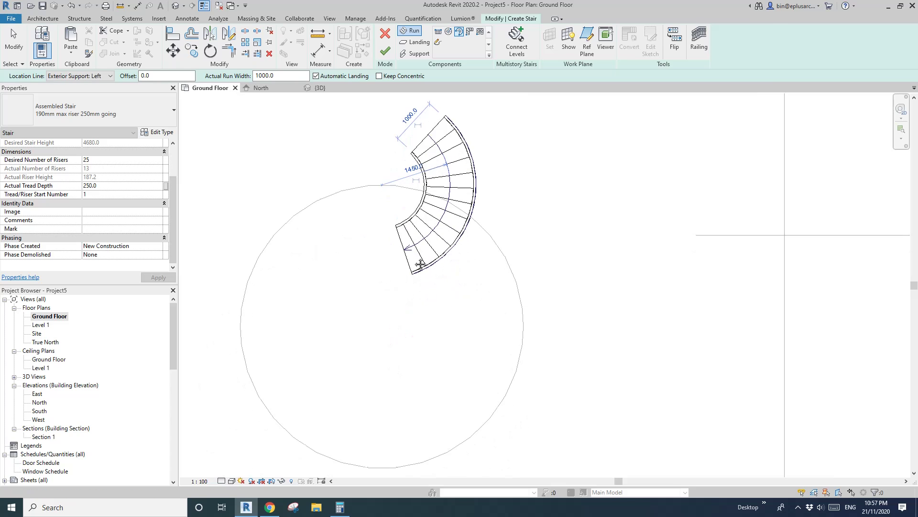
pyautogui.scroll(1, 433, 205)
pyautogui.press('Escape')
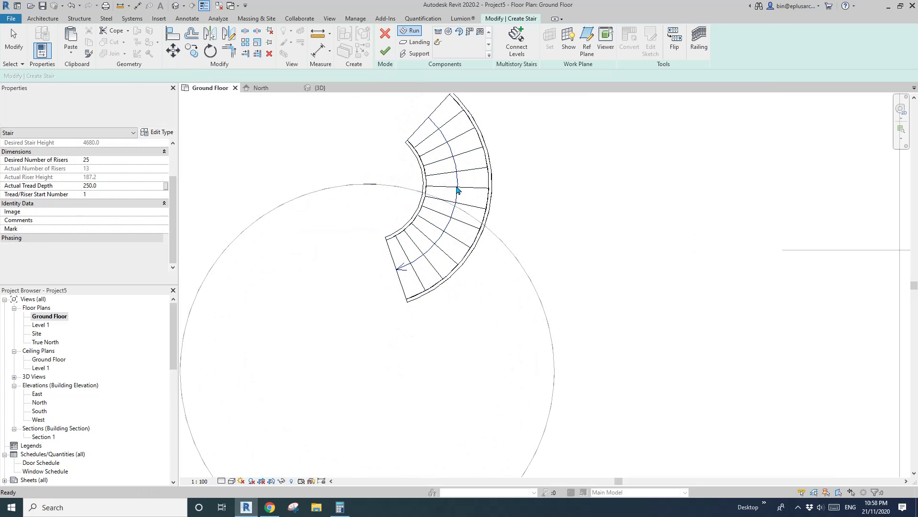
# Rotate the spiral run about its own centre until its middle riser lies on the horizontal axis.
pyautogui.click(432, 209)
pyautogui.scroll(1, 416, 186)
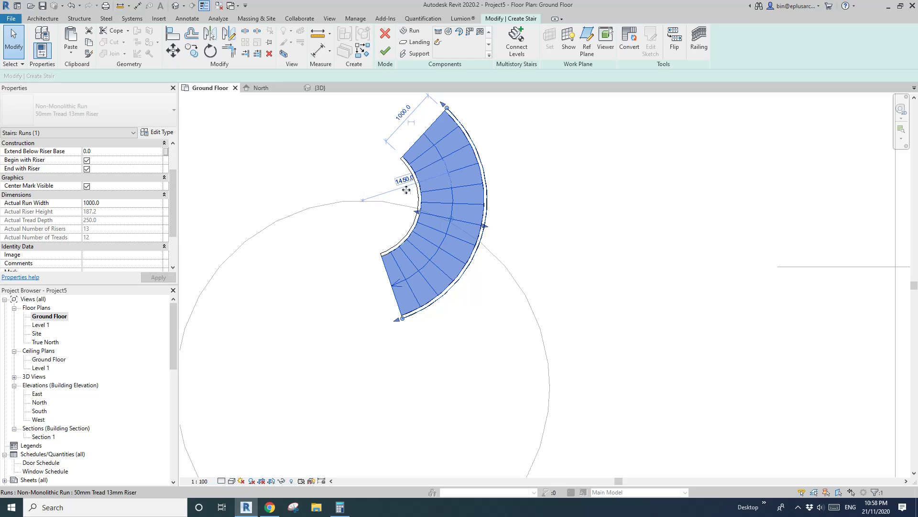
pyautogui.moveTo(393, 175); pyautogui.dragTo(391, 184, button='middle')
pyautogui.press('r')
pyautogui.press('o')
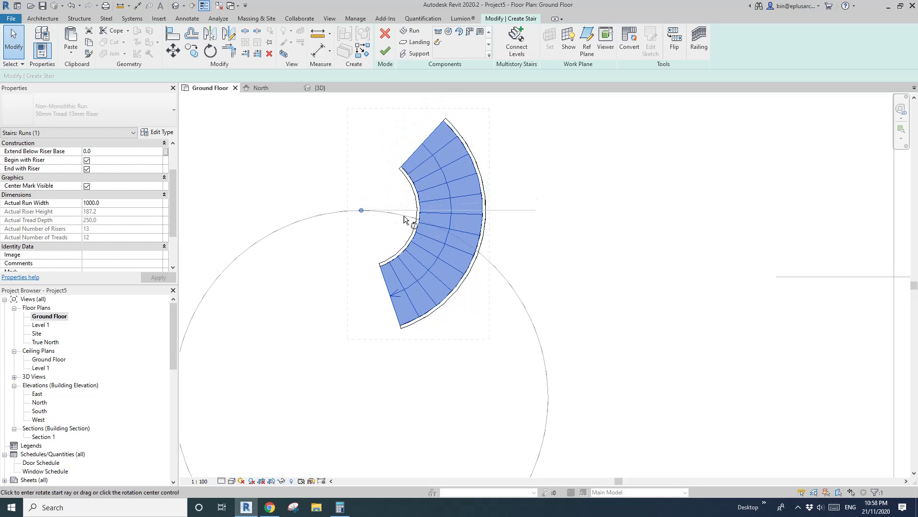
pyautogui.click(449, 239)
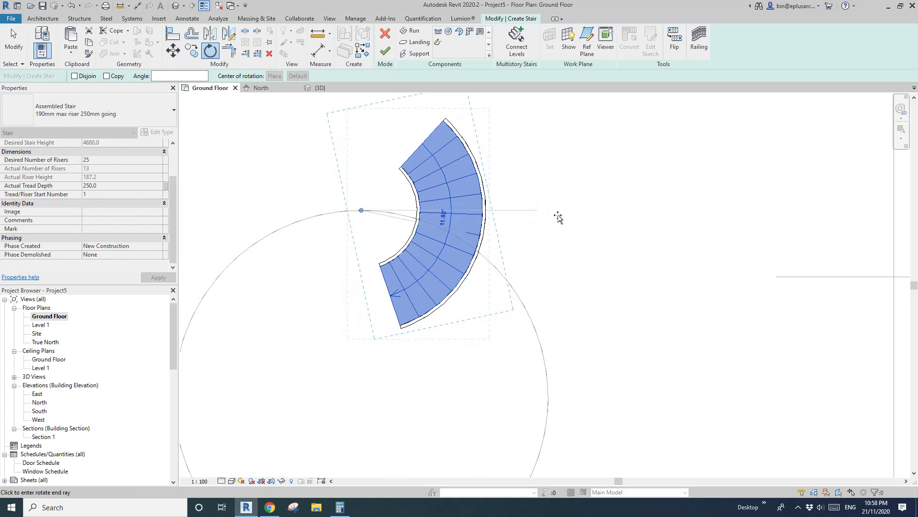
pyautogui.click(540, 212)
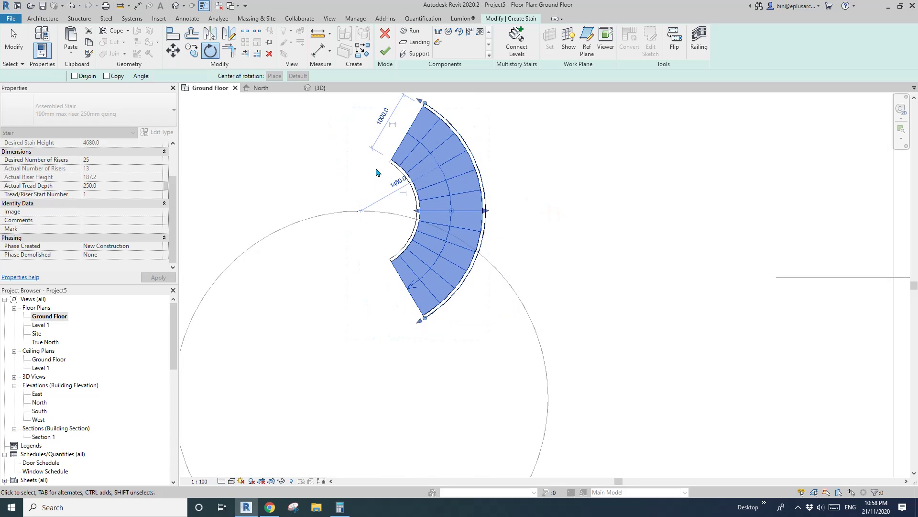
pyautogui.scroll(-1, 387, 196)
pyautogui.press('Escape')
pyautogui.click(416, 176)
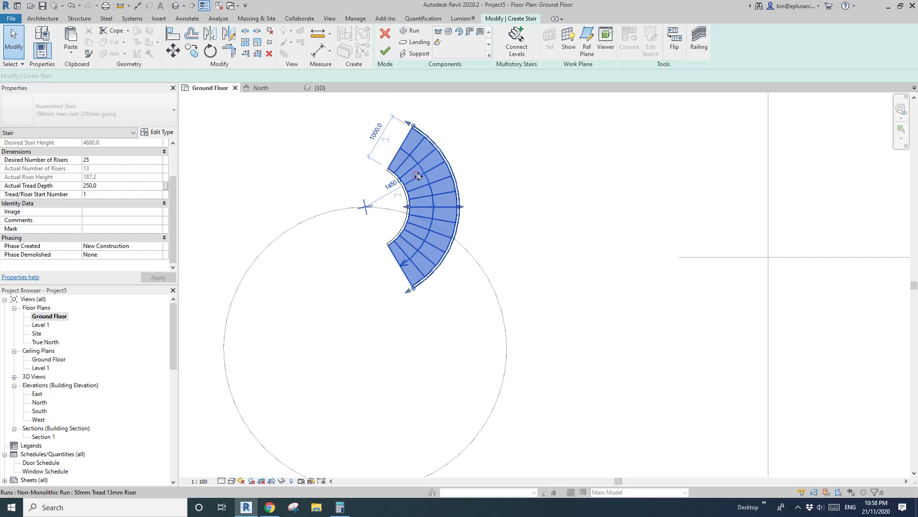
# Draw a second spiral run around the same centre, opposite the first, at a radius of about 2300 mm using the remaining 12 risers.
pyautogui.scroll(1, 393, 144)
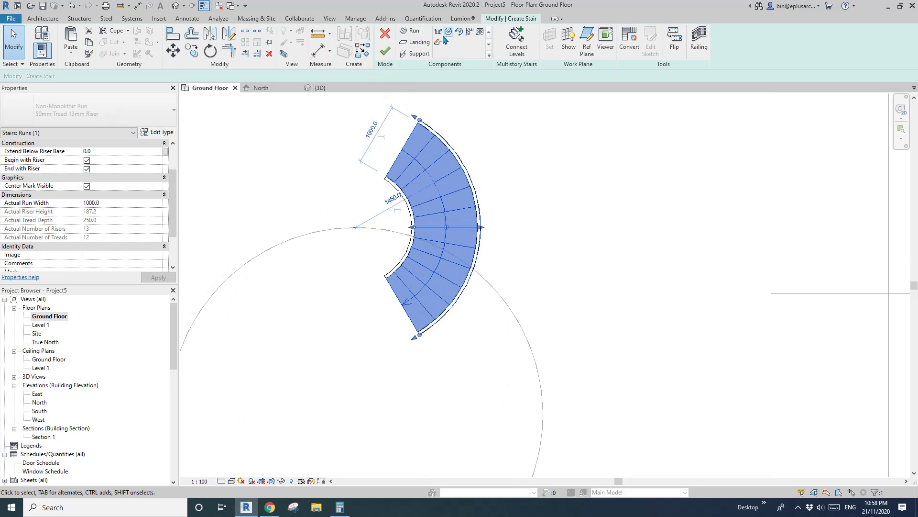
pyautogui.click(459, 32)
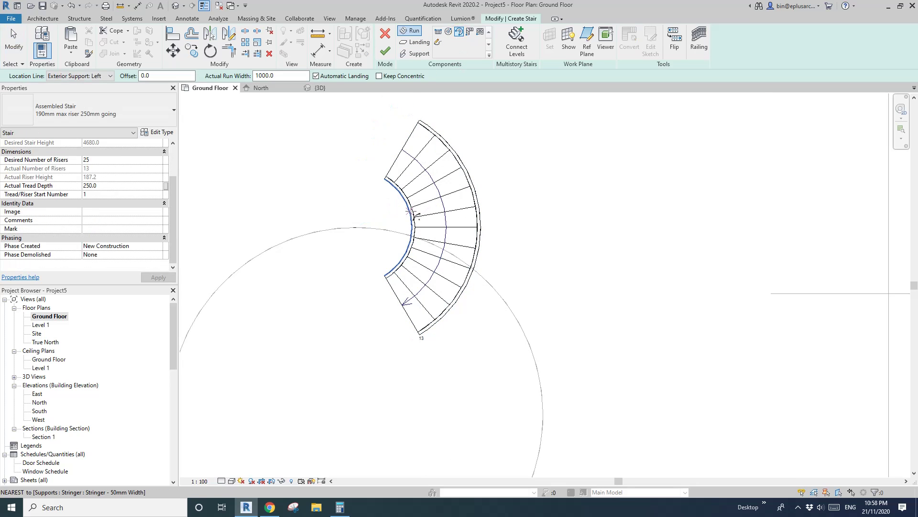
pyautogui.press('c')
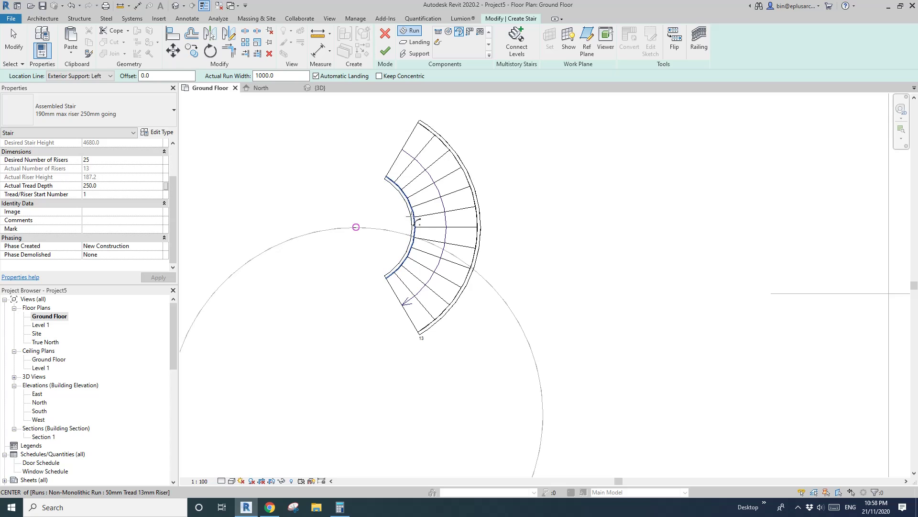
pyautogui.click(417, 222)
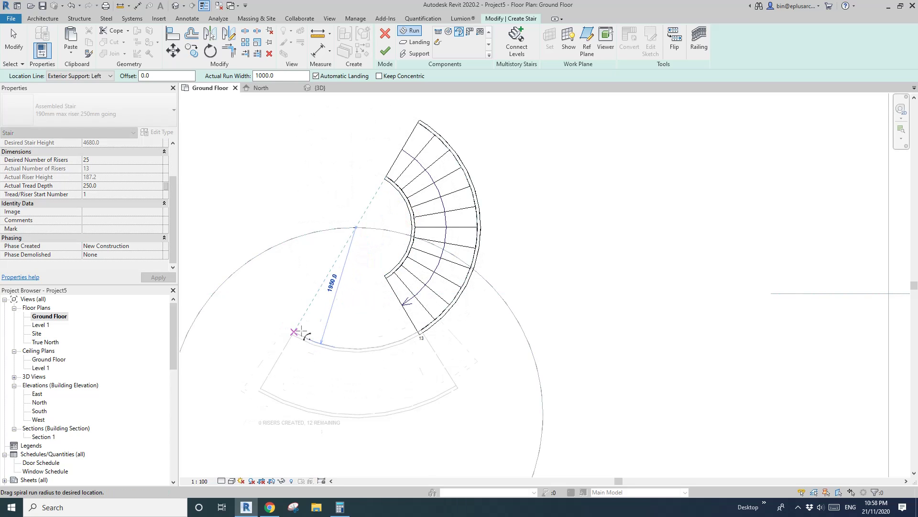
pyautogui.scroll(-1, 293, 331)
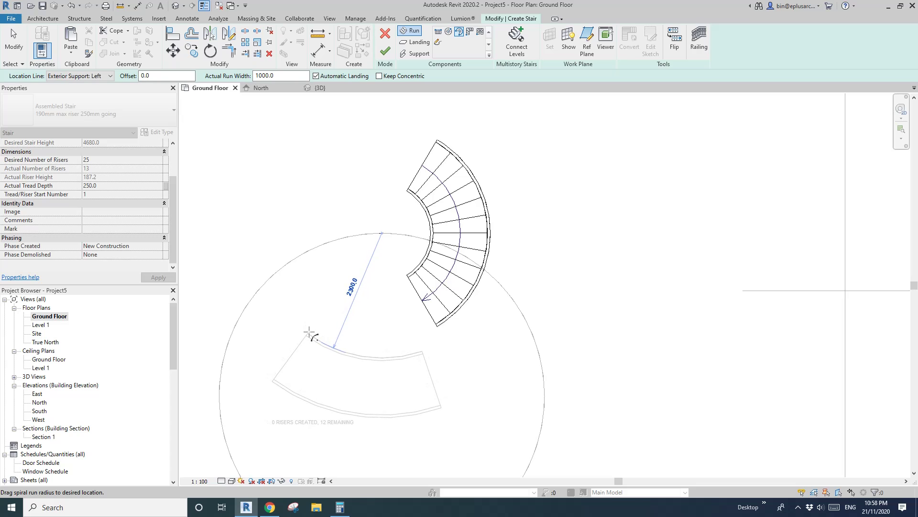
pyautogui.click(312, 334)
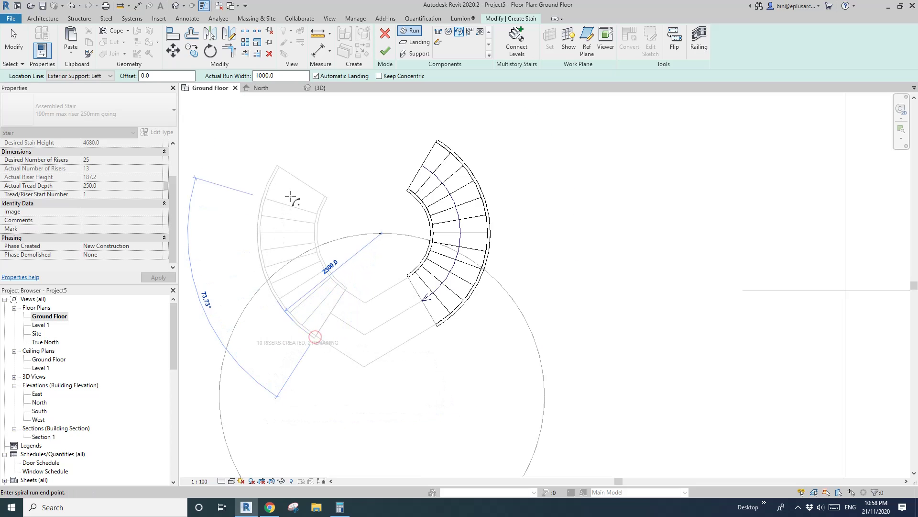
pyautogui.click(308, 187)
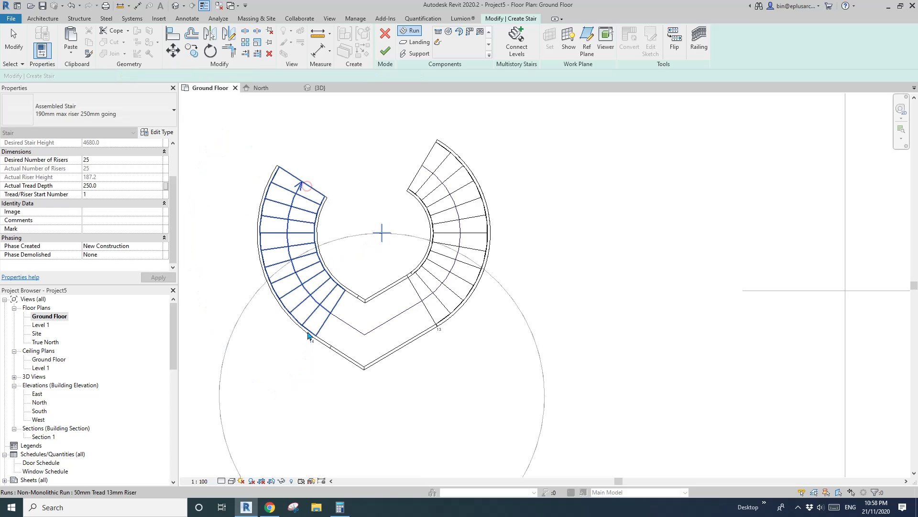
pyautogui.press('Escape')
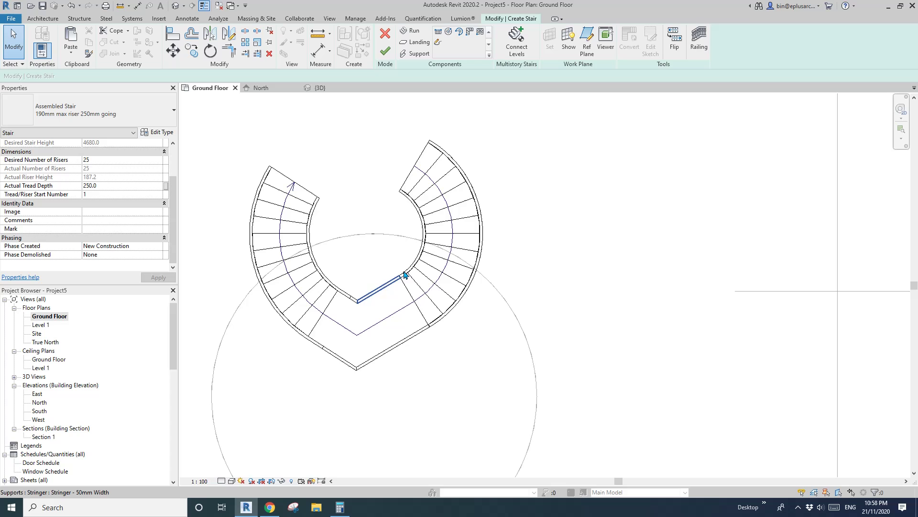
# Set the second spiral run's radius to 1450 mm to match the first run.
pyautogui.click(445, 223)
pyautogui.scroll(1, 402, 215)
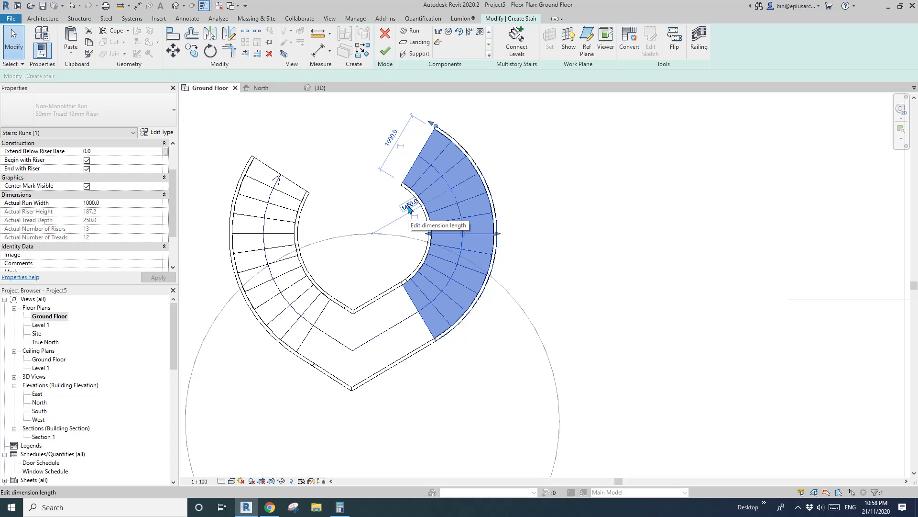
pyautogui.click(309, 266)
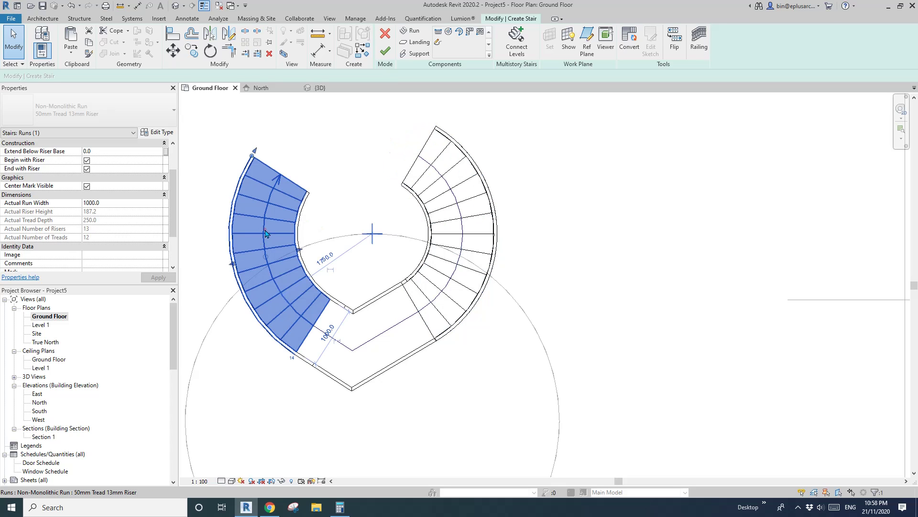
pyautogui.click(324, 262)
pyautogui.write('1450')
pyautogui.press('Return')
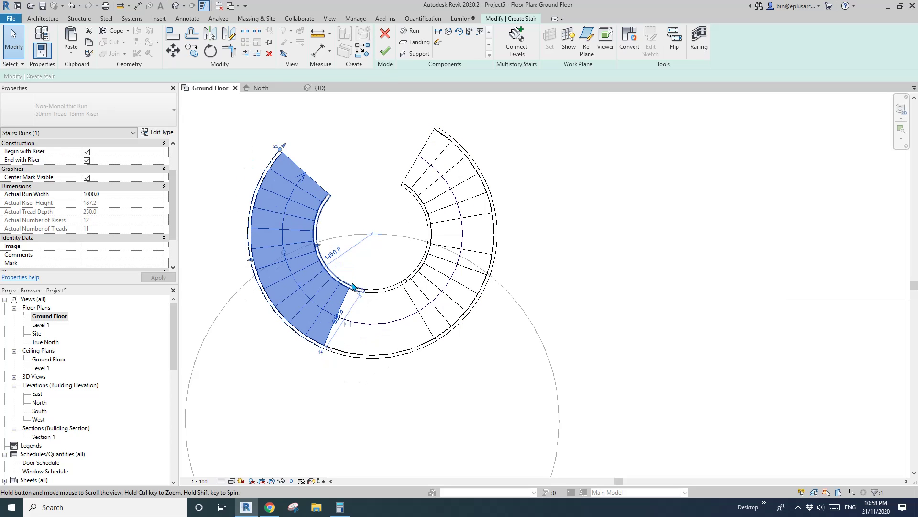
pyautogui.click(412, 194)
pyautogui.moveTo(385, 278); pyautogui.dragTo(359, 276, button='middle')
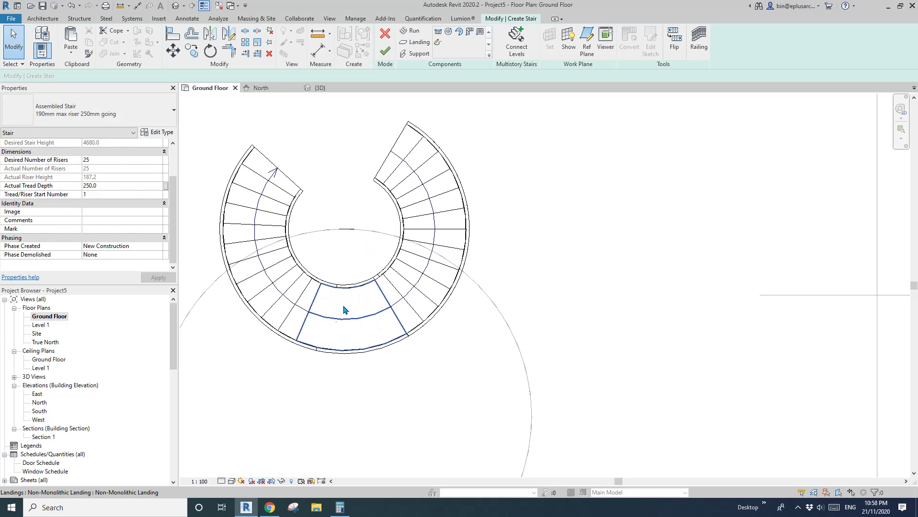
# Check the stair landing in the browser's reference photo, and set the radius of both spiral runs to 1400 mm.
pyautogui.click(270, 507)
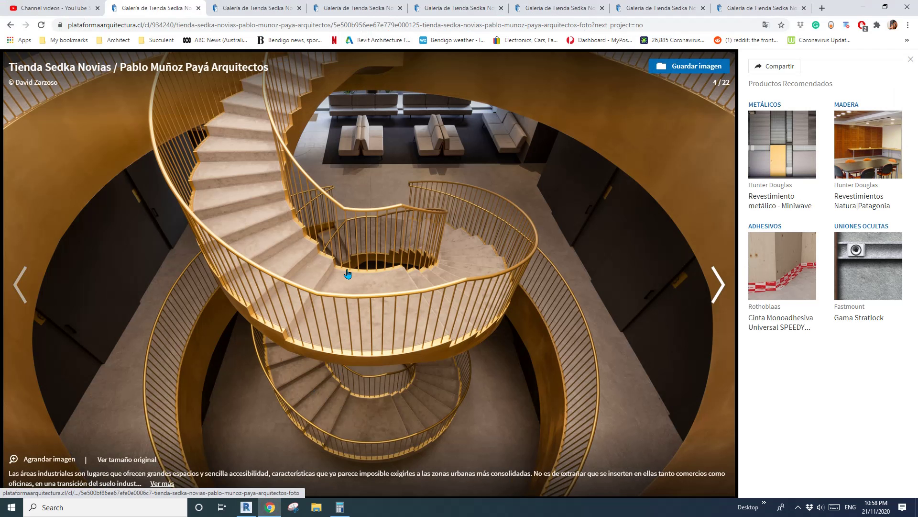
pyautogui.hotkey('alt', 'Tab')
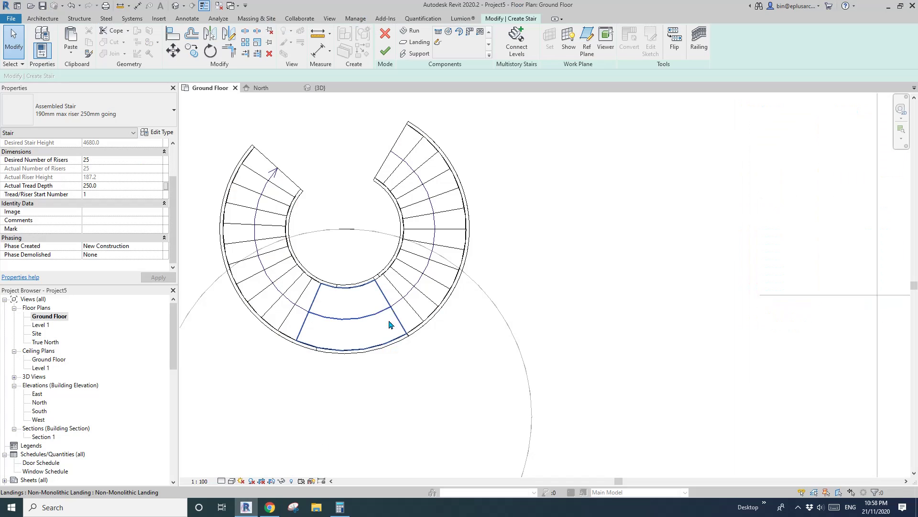
pyautogui.click(420, 235)
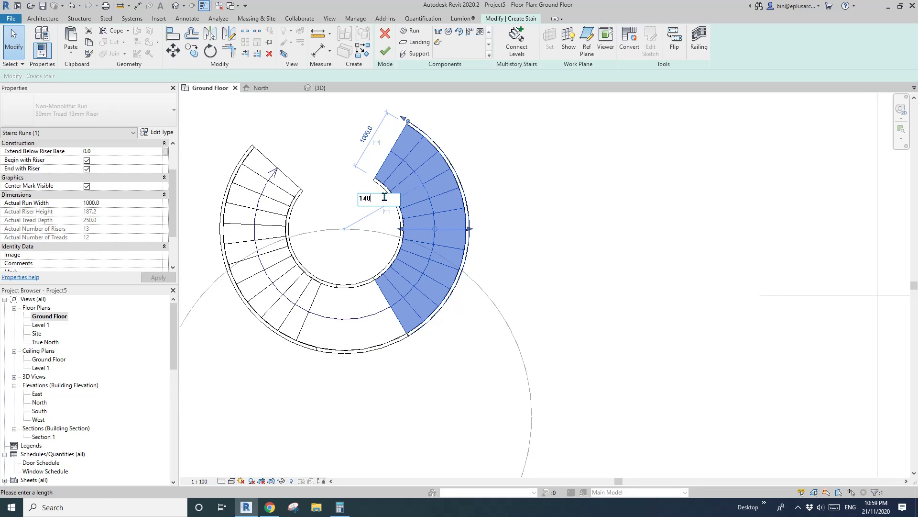
pyautogui.press('Return')
pyautogui.click(256, 248)
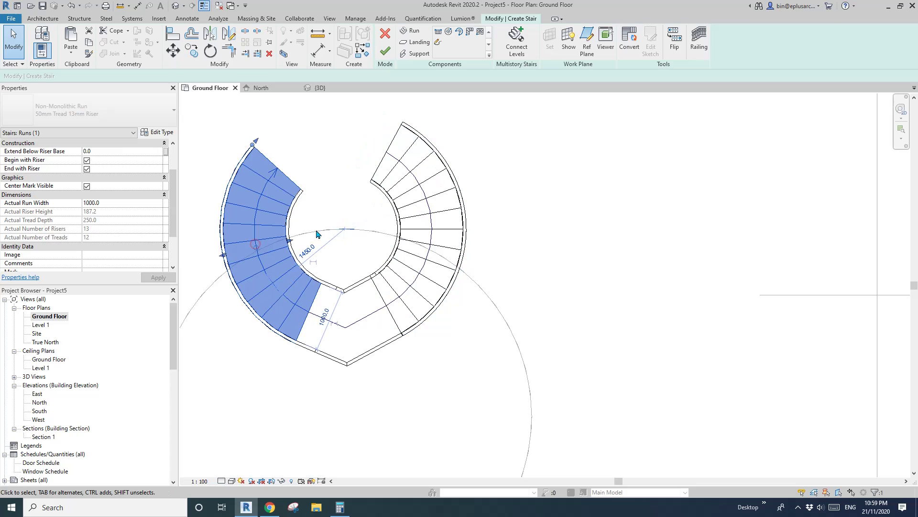
pyautogui.click(310, 252)
pyautogui.write('1400')
pyautogui.press('Return')
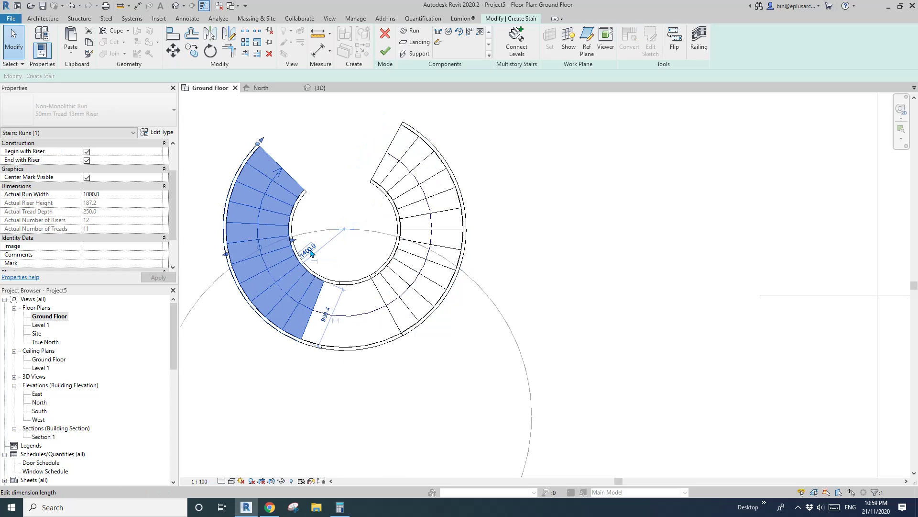
# Set the stair's desired number of risers to 26.
pyautogui.press('Escape')
pyautogui.moveTo(378, 291); pyautogui.dragTo(372, 316, button='middle')
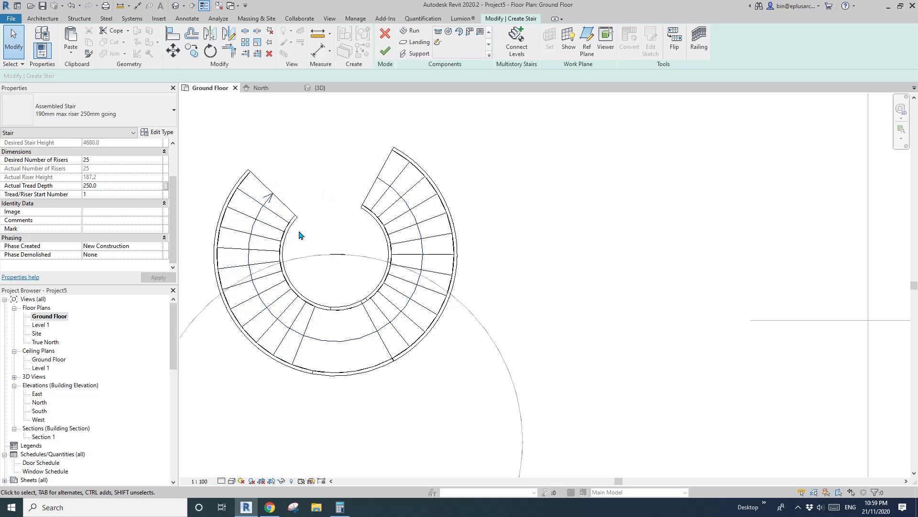
pyautogui.click(256, 245)
pyautogui.moveTo(242, 292); pyautogui.dragTo(270, 288, button='middle')
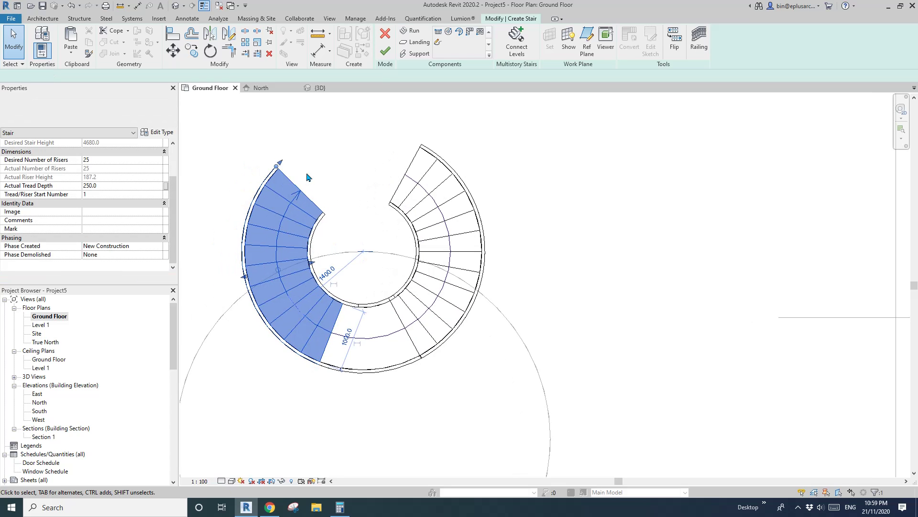
pyautogui.press('Escape')
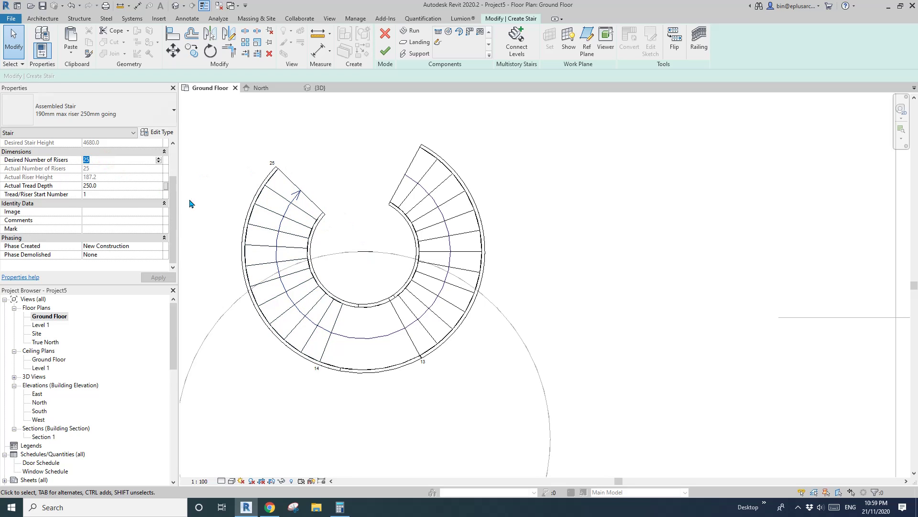
pyautogui.scroll(3, 176, 165)
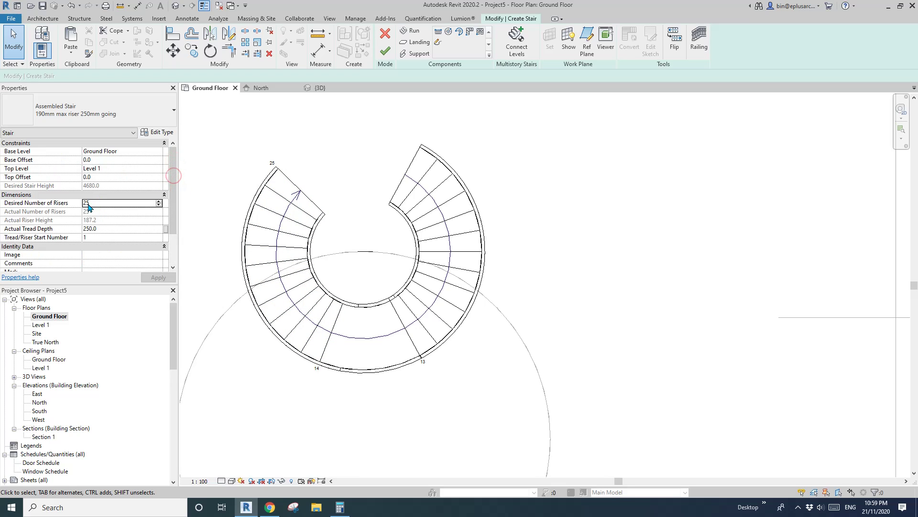
pyautogui.press('Return')
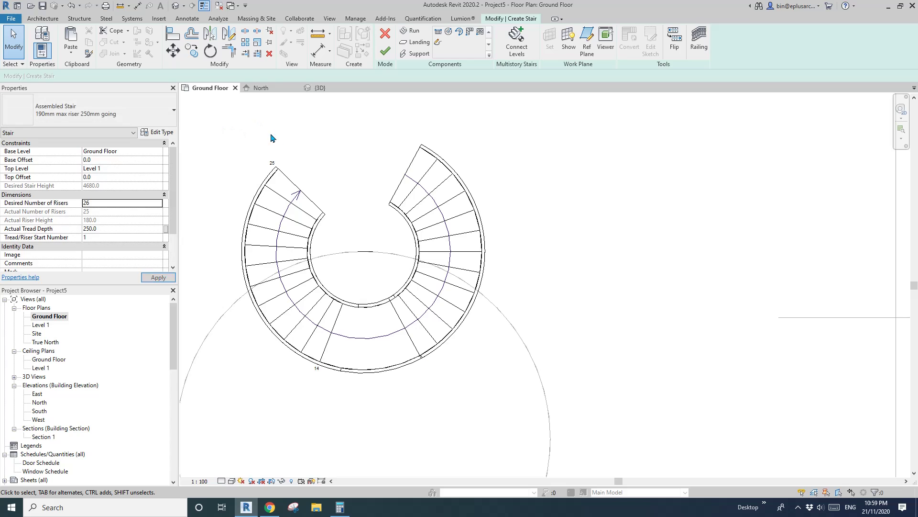
# Extend the upper end of the second spiral run by one tread to use the remaining riser.
pyautogui.click(283, 201)
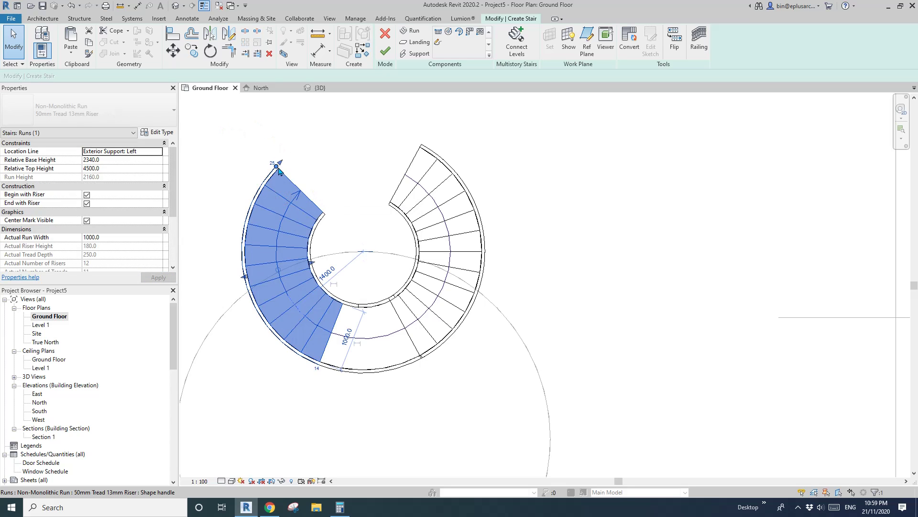
pyautogui.moveTo(292, 156); pyautogui.dragTo(294, 153)
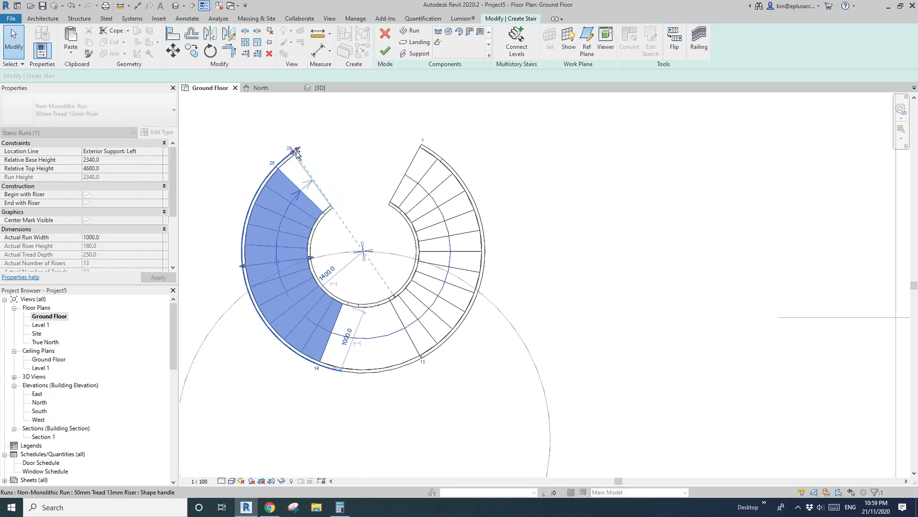
pyautogui.moveTo(630, 208); pyautogui.dragTo(631, 208, button='middle')
pyautogui.click(641, 207)
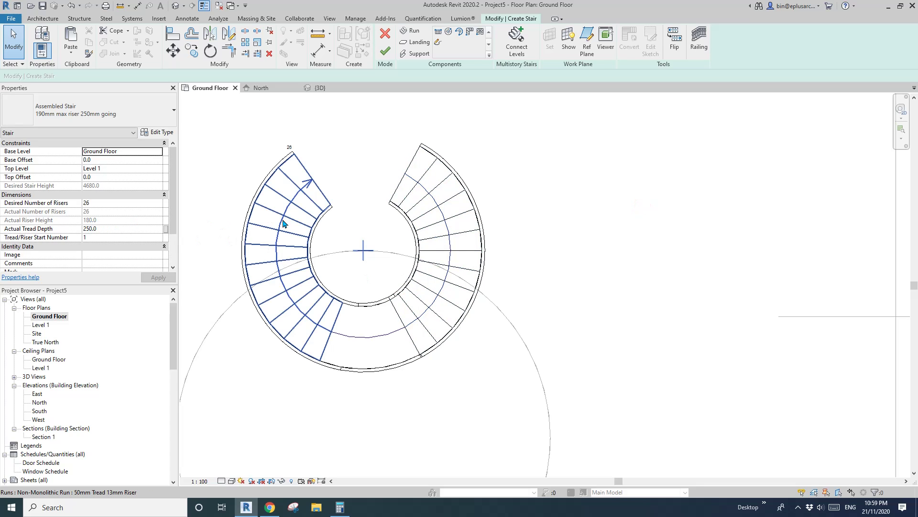
# Rotate the second spiral run about the stair centre until its middle riser lies on the horizontal axis, and finish the stair edit.
pyautogui.moveTo(324, 231); pyautogui.dragTo(333, 224, button='middle')
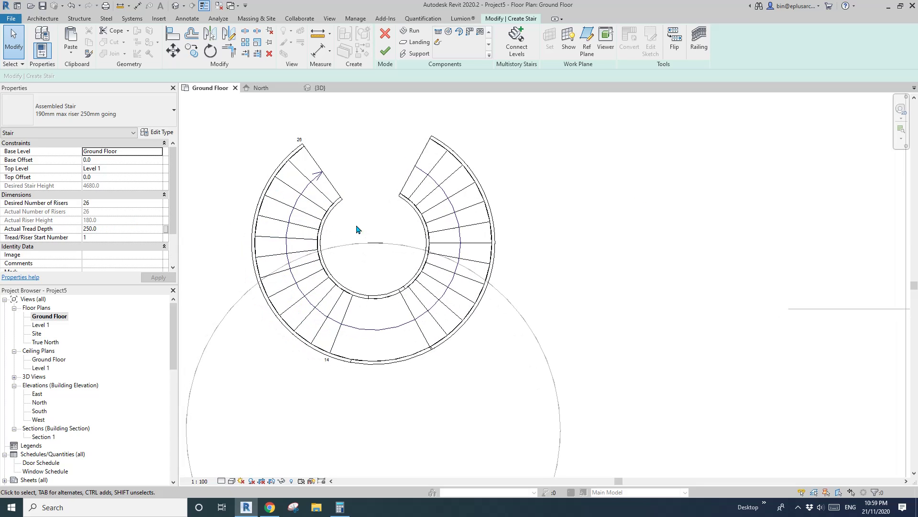
pyautogui.click(292, 238)
pyautogui.press('o')
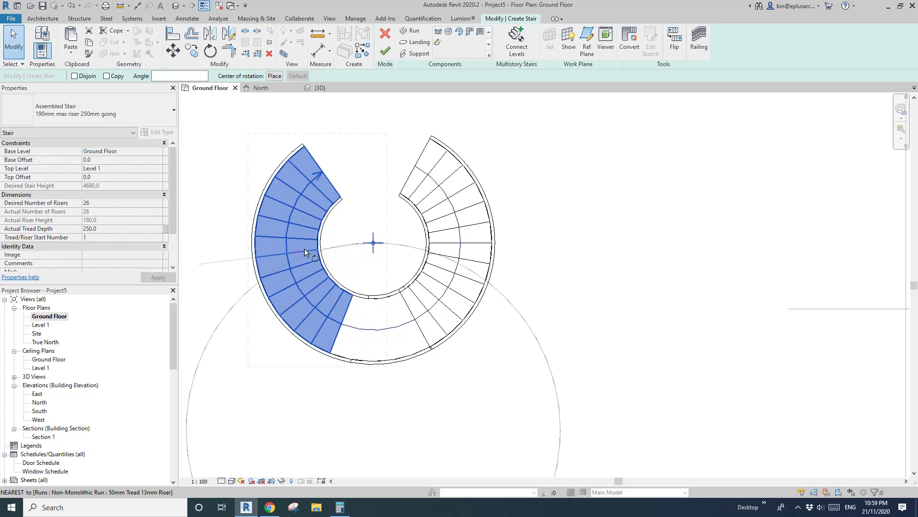
pyautogui.click(286, 229)
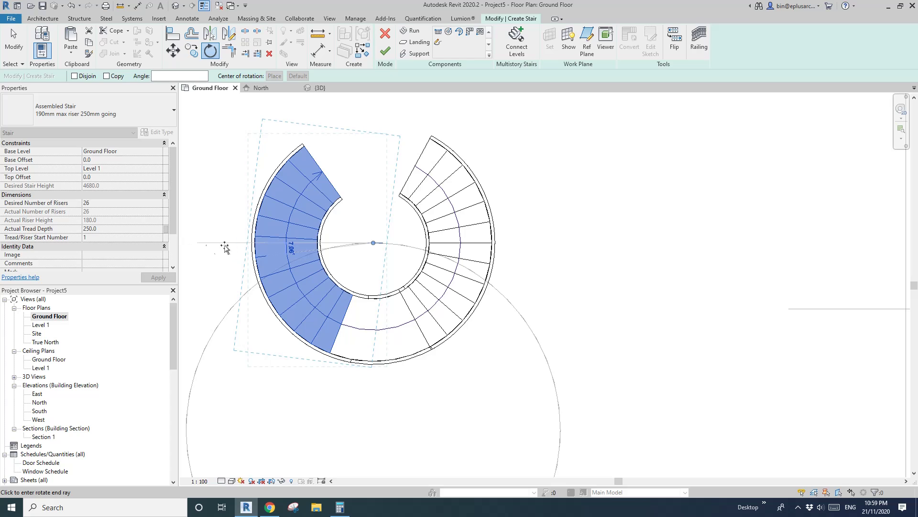
pyautogui.click(202, 244)
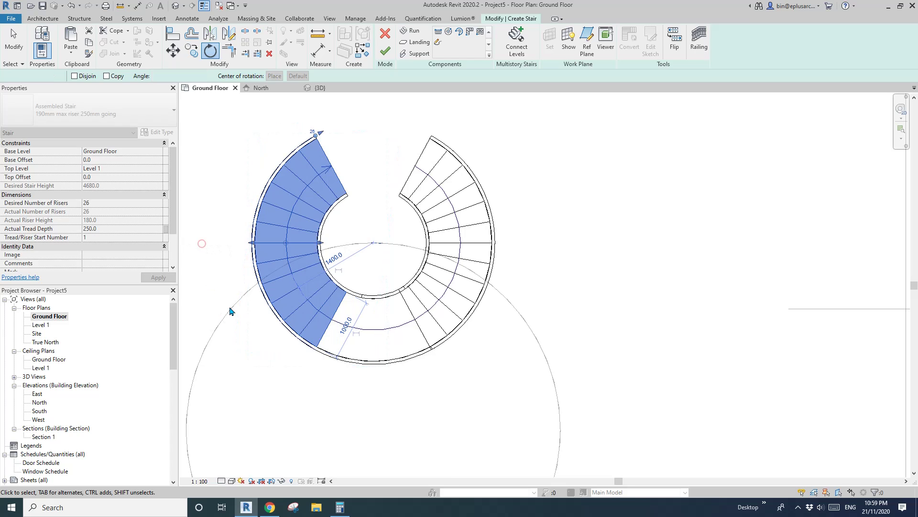
pyautogui.moveTo(408, 267); pyautogui.dragTo(398, 257, button='middle')
pyautogui.press('Escape')
pyautogui.scroll(-1, 340, 215)
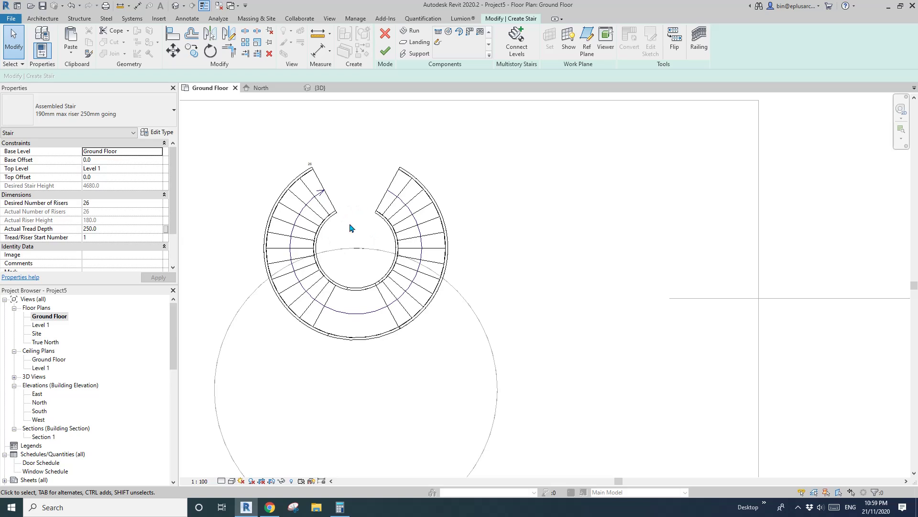
pyautogui.moveTo(352, 244); pyautogui.dragTo(358, 253, button='middle')
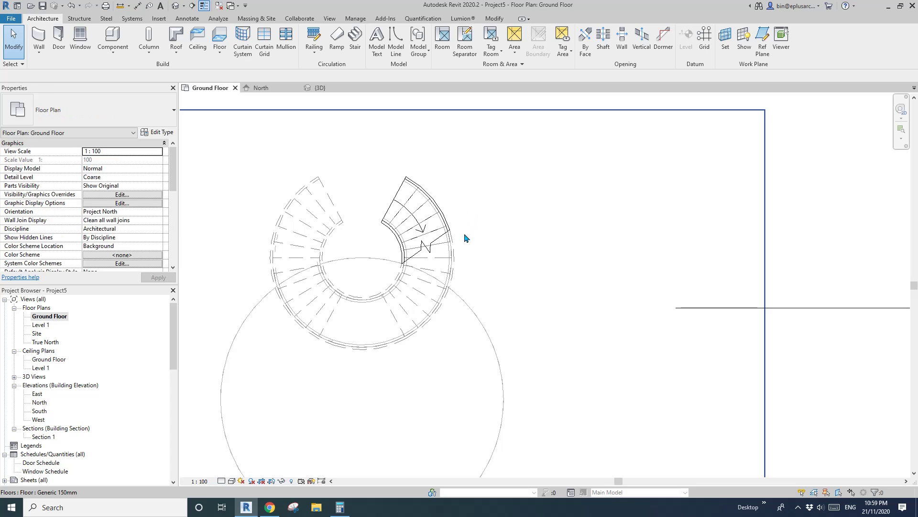
pyautogui.scroll(-2, 439, 168)
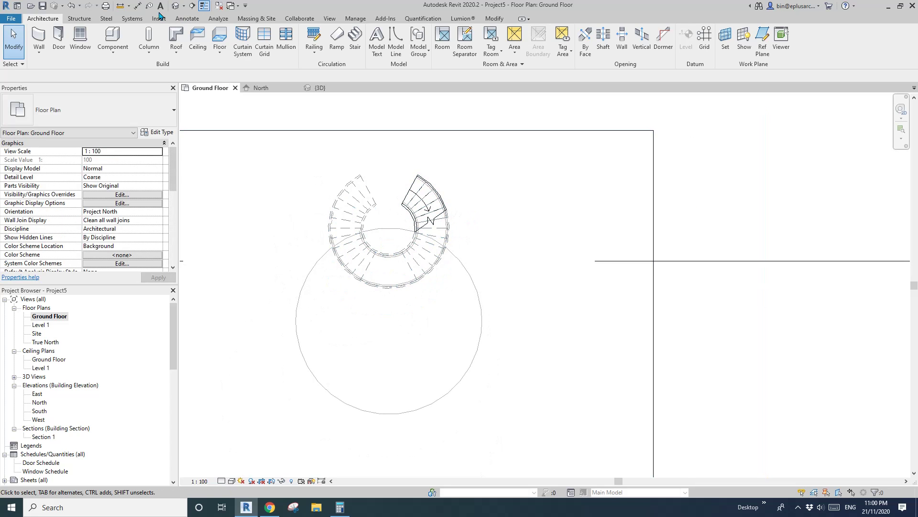
# Check the finished stair in the 3D view and return to the Ground Floor plan.
pyautogui.click(183, 6)
pyautogui.click(175, 7)
pyautogui.scroll(-1, 389, 213)
pyautogui.keyDown('shift'); pyautogui.moveTo(435, 237); pyautogui.dragTo(500, 254, button='middle'); pyautogui.keyUp('shift')
pyautogui.doubleClick(56, 316)
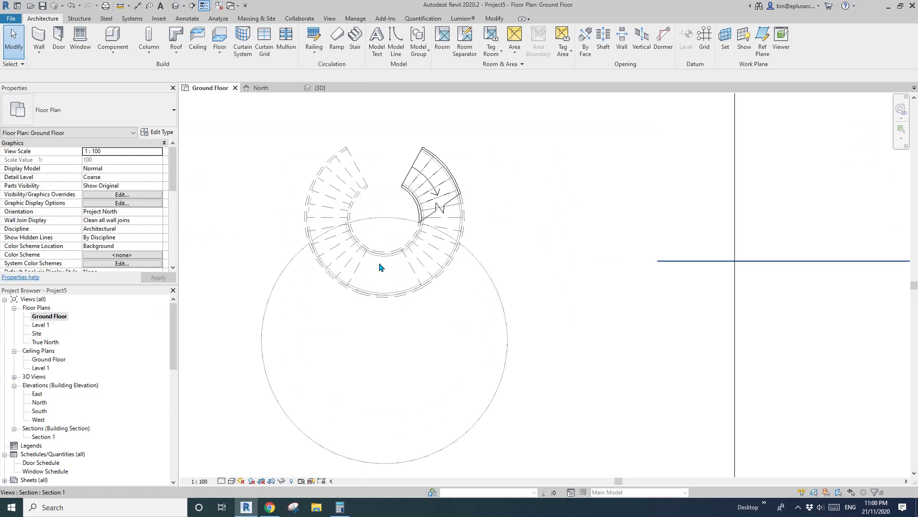
pyautogui.scroll(-2, 381, 261)
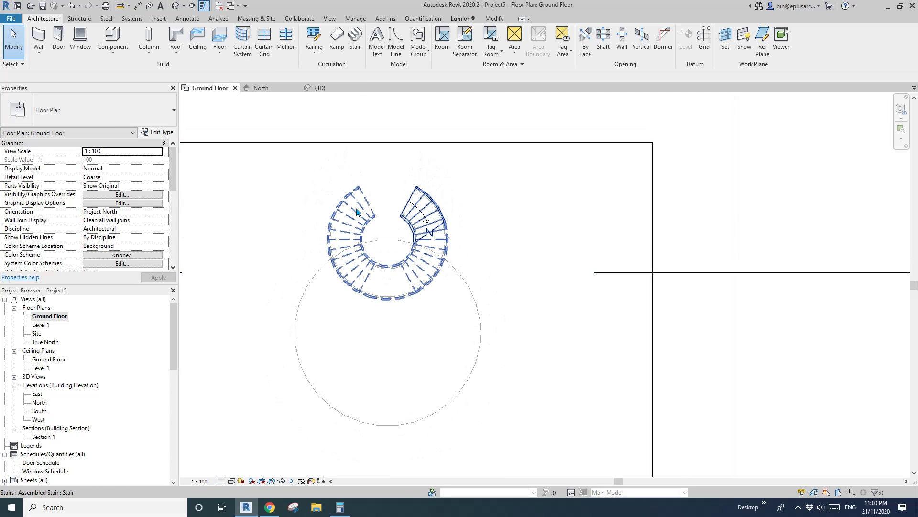
pyautogui.click(359, 205)
pyautogui.scroll(2, 371, 224)
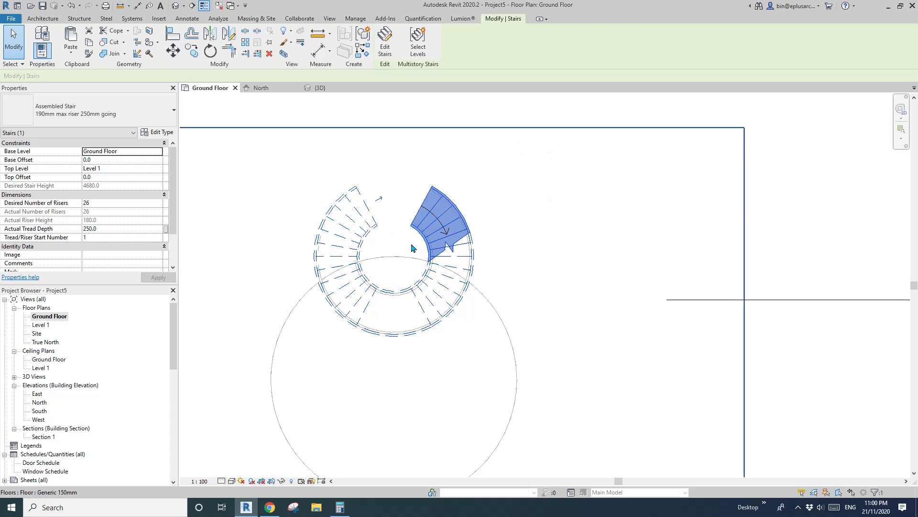
pyautogui.press('Escape')
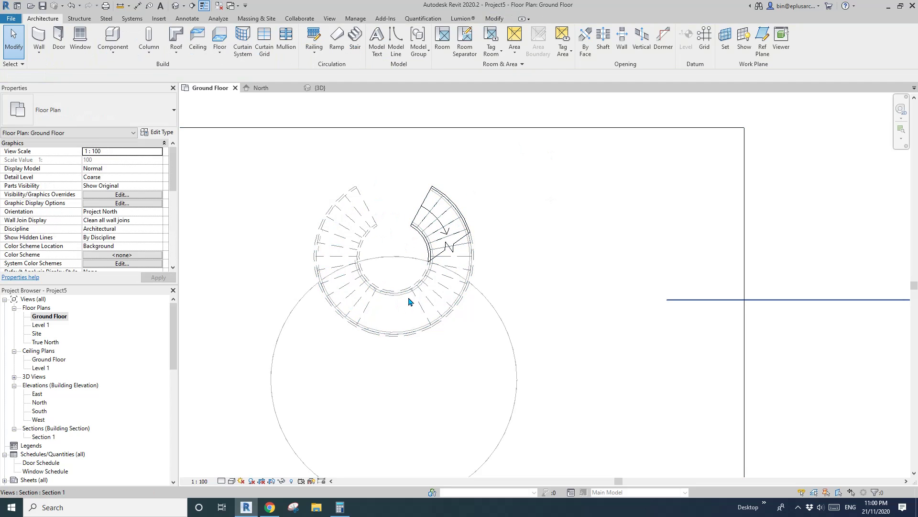
pyautogui.click(409, 316)
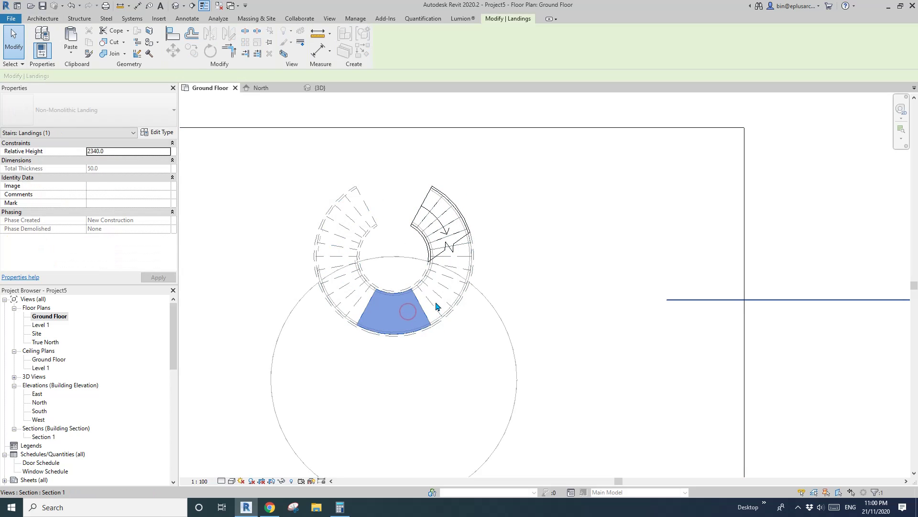
pyautogui.press('Escape')
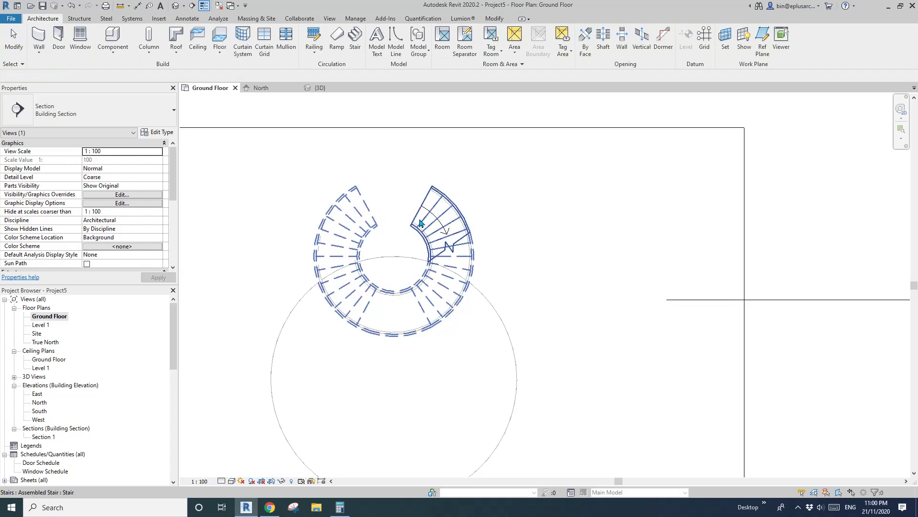
# Move the whole stair vertically about 1880 mm into the circular floor opening, so the outer corners of its ends meet the opening's edge.
pyautogui.press('Tab')
pyautogui.click(362, 210)
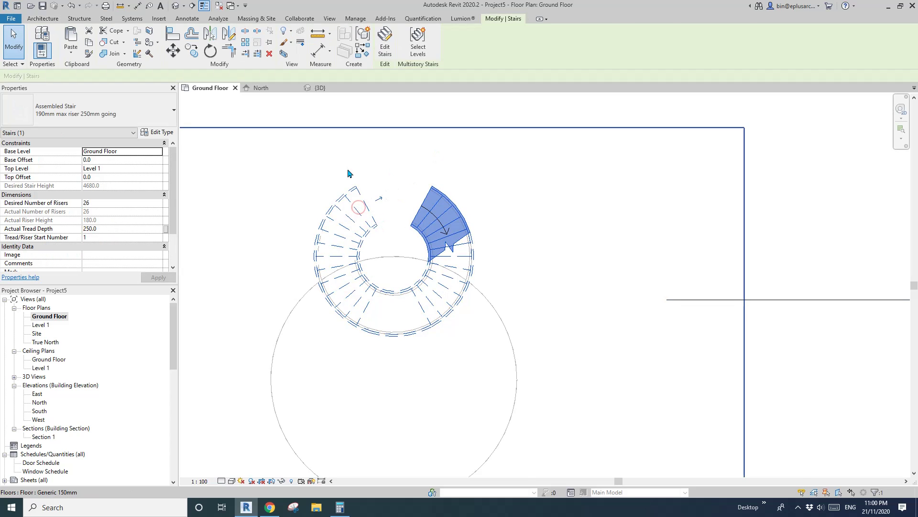
pyautogui.scroll(1, 351, 175)
pyautogui.press('m')
pyautogui.press('v')
pyautogui.scroll(3, 352, 174)
pyautogui.scroll(2, 356, 189)
pyautogui.click(362, 200)
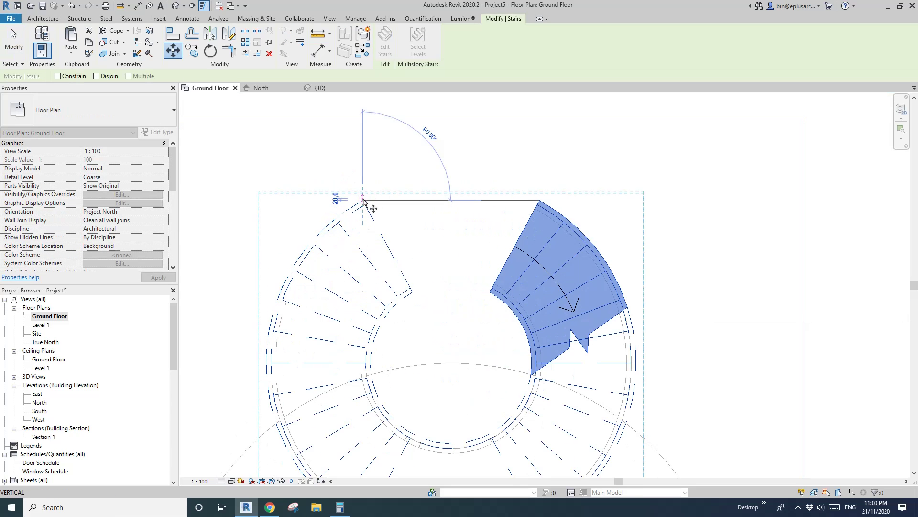
pyautogui.scroll(2, 362, 381)
pyautogui.scroll(3, 365, 372)
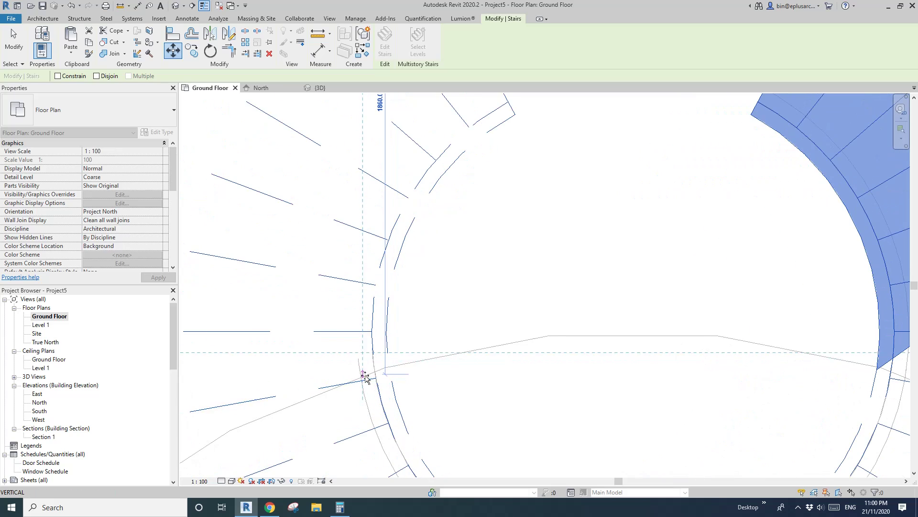
pyautogui.scroll(3, 375, 374)
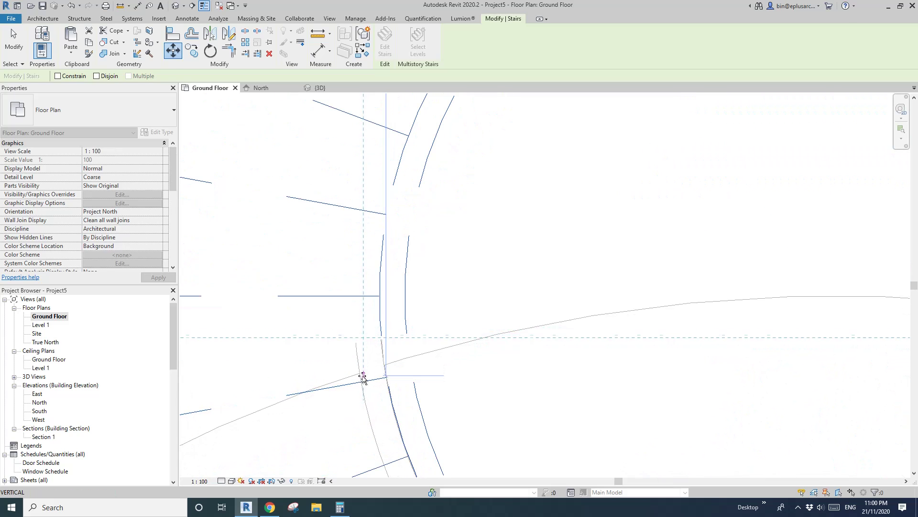
pyautogui.scroll(2, 366, 374)
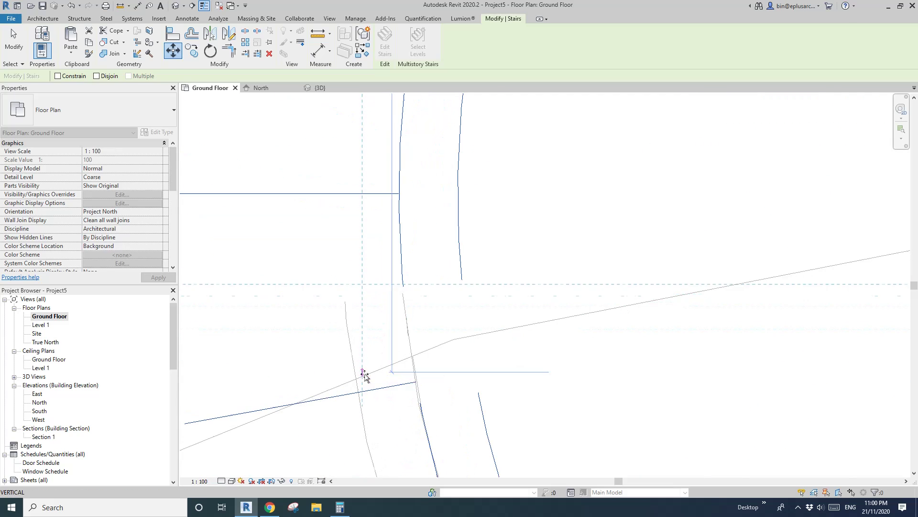
pyautogui.scroll(-5, 369, 378)
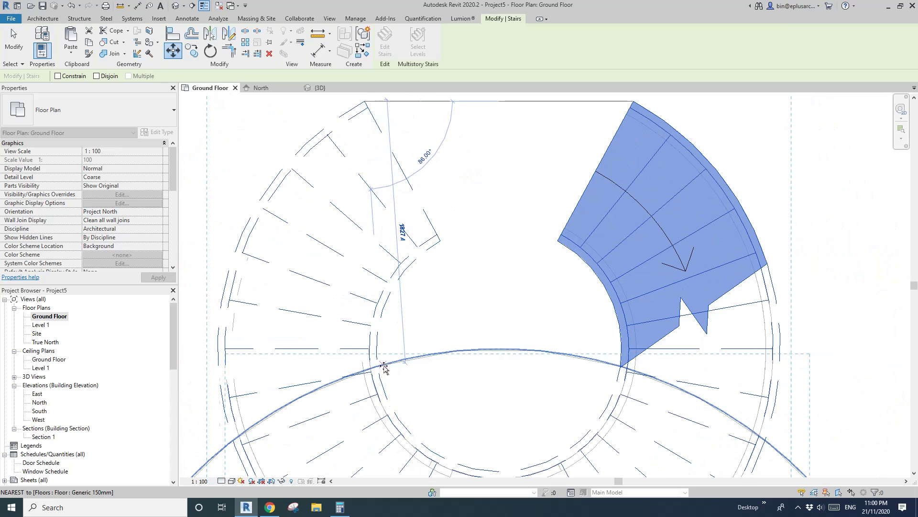
pyautogui.press('shift')
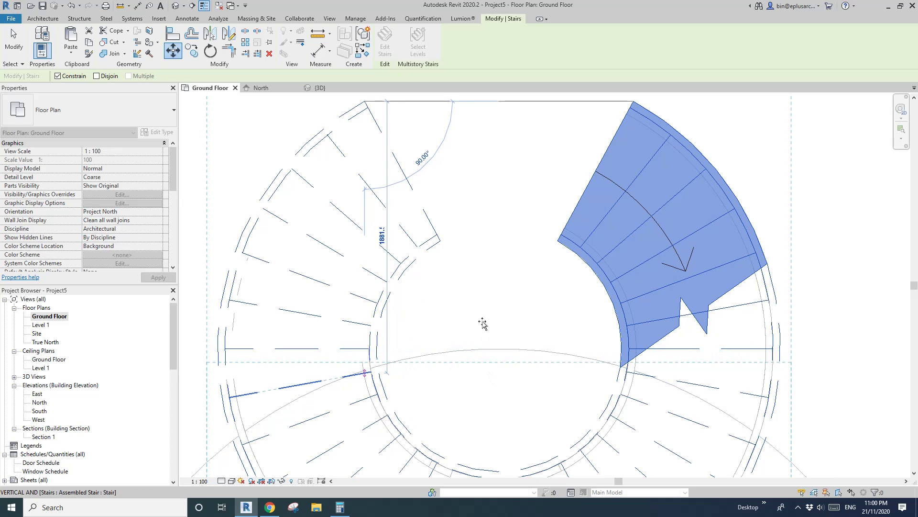
pyautogui.click(395, 365)
pyautogui.scroll(-5, 410, 344)
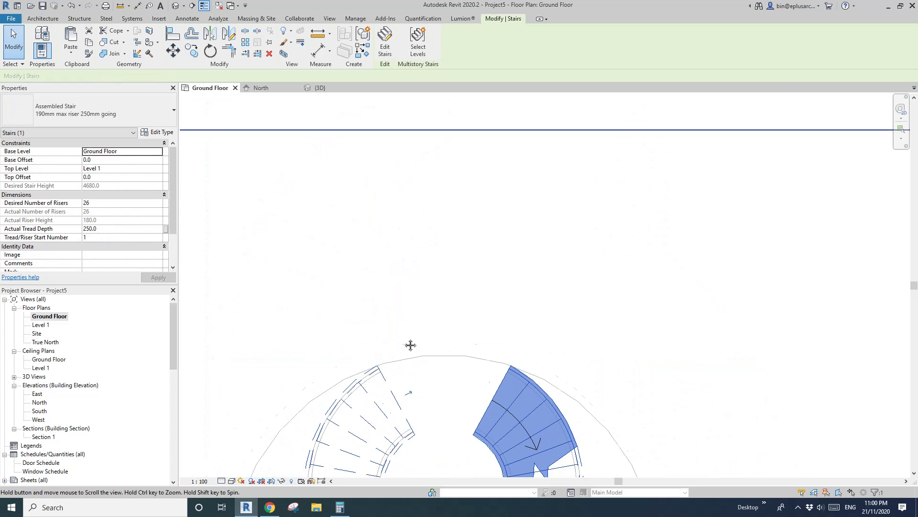
pyautogui.scroll(-2, 413, 312)
pyautogui.press('Escape')
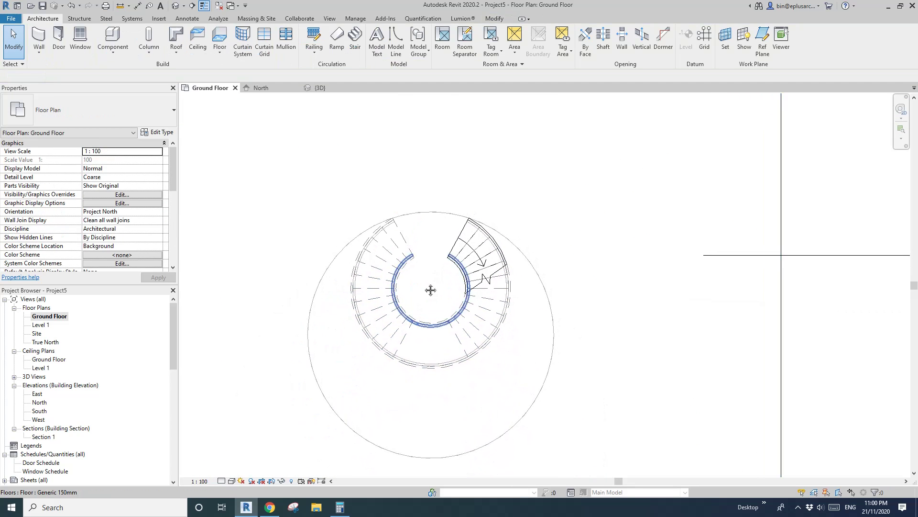
# Make the stair multistory in the 3D view by connecting it to Level 2.
pyautogui.click(186, 7)
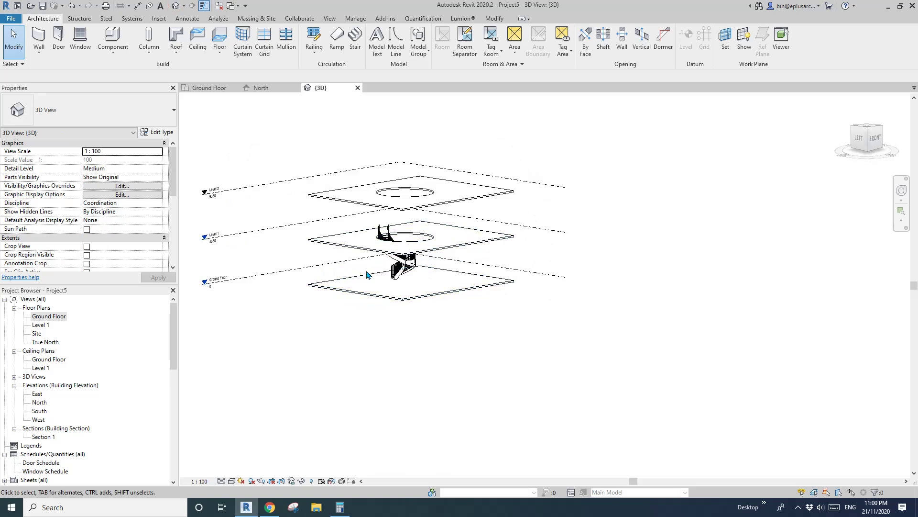
pyautogui.keyDown('shift'); pyautogui.moveTo(412, 289); pyautogui.dragTo(455, 283, button='middle'); pyautogui.keyUp('shift')
pyautogui.click(457, 262)
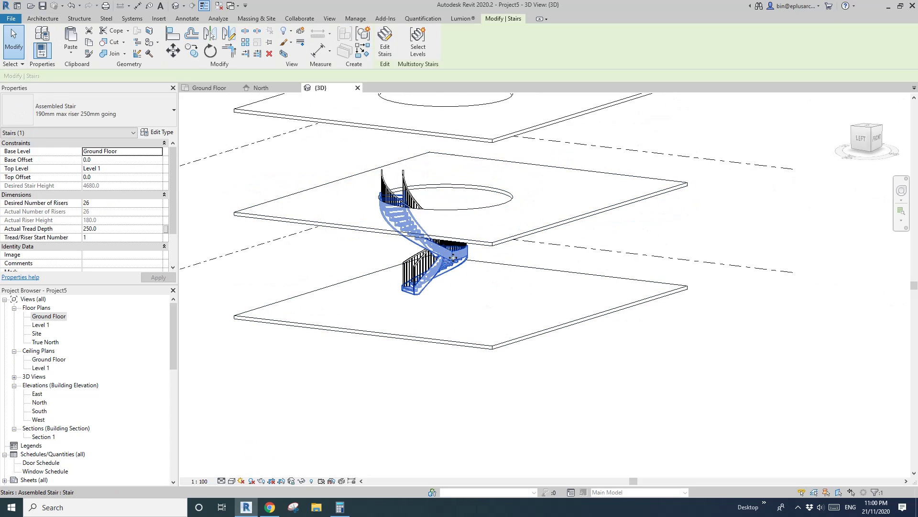
pyautogui.click(418, 51)
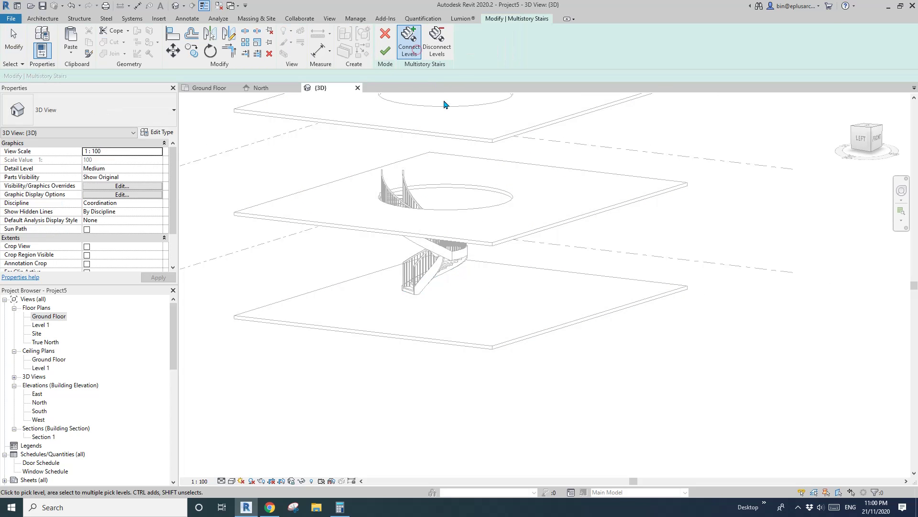
pyautogui.click(416, 50)
pyautogui.click(341, 128)
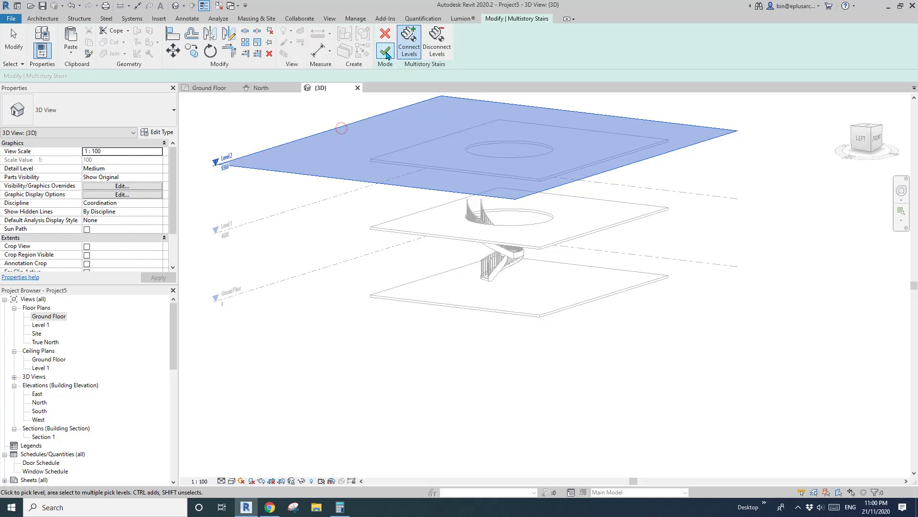
pyautogui.click(385, 52)
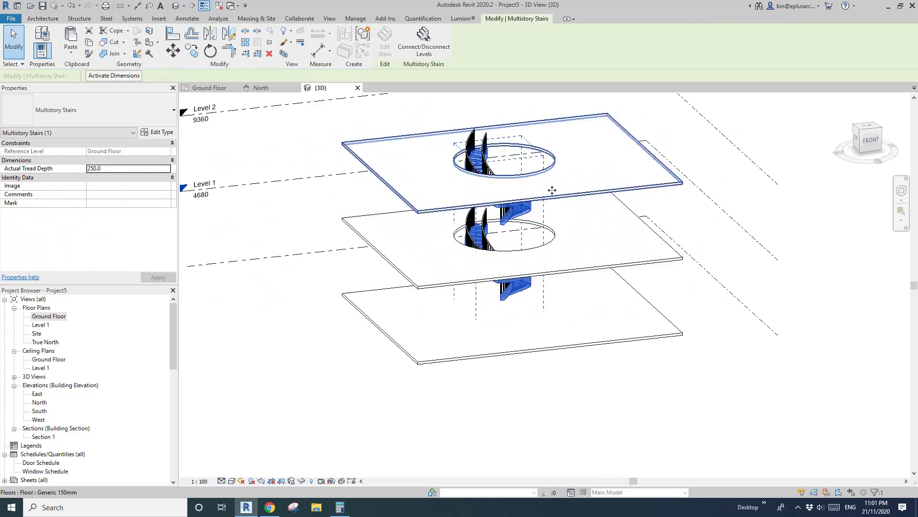
# Check the multistory stair from several sides and open the lower stair for editing.
pyautogui.keyDown('shift'); pyautogui.moveTo(423, 254); pyautogui.dragTo(563, 231, button='middle'); pyautogui.keyUp('shift')
pyautogui.press('Escape')
pyautogui.scroll(3, 504, 225)
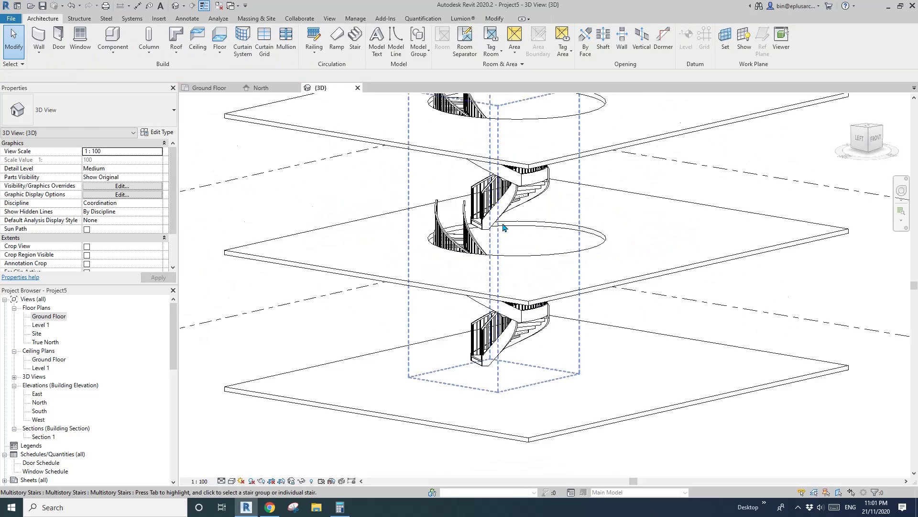
pyautogui.keyDown('shift'); pyautogui.moveTo(505, 227); pyautogui.dragTo(615, 299, button='middle'); pyautogui.keyUp('shift')
pyautogui.keyDown('shift'); pyautogui.moveTo(455, 269); pyautogui.dragTo(593, 262, button='middle'); pyautogui.keyUp('shift')
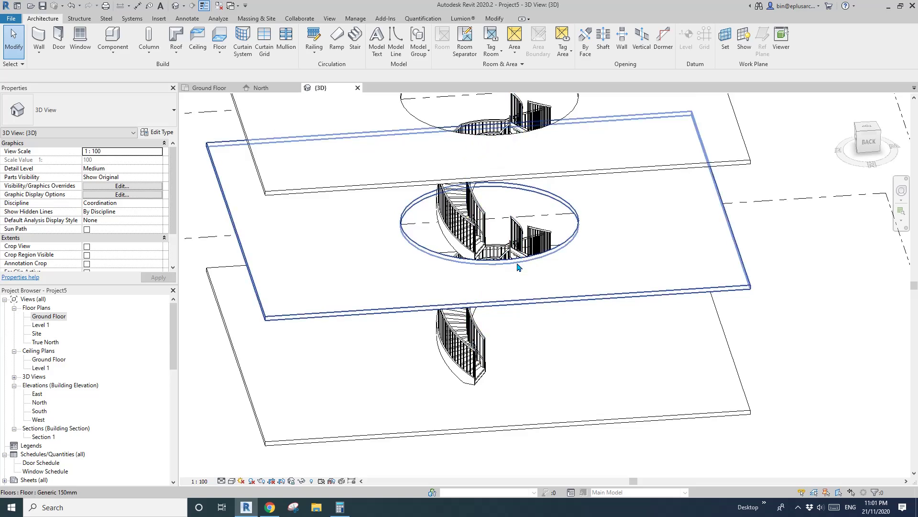
pyautogui.keyDown('shift'); pyautogui.moveTo(518, 267); pyautogui.dragTo(516, 319, button='middle'); pyautogui.keyUp('shift')
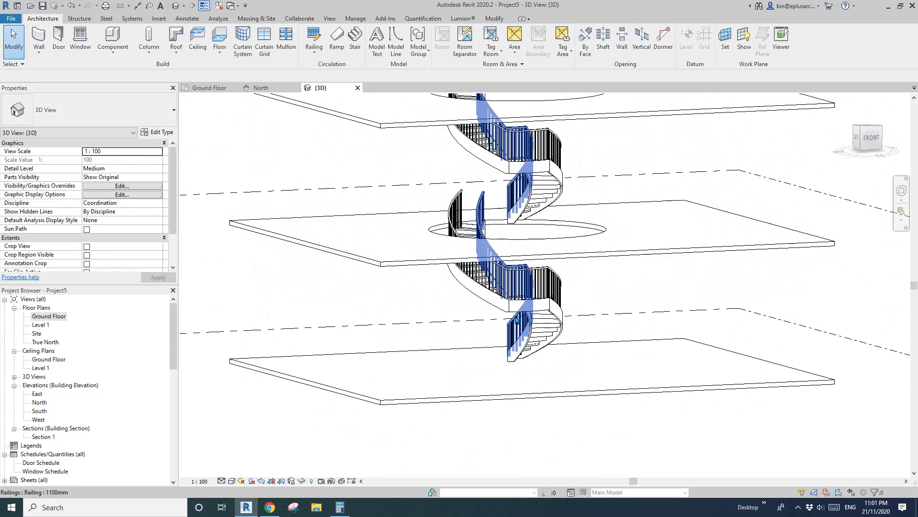
pyautogui.click(511, 306)
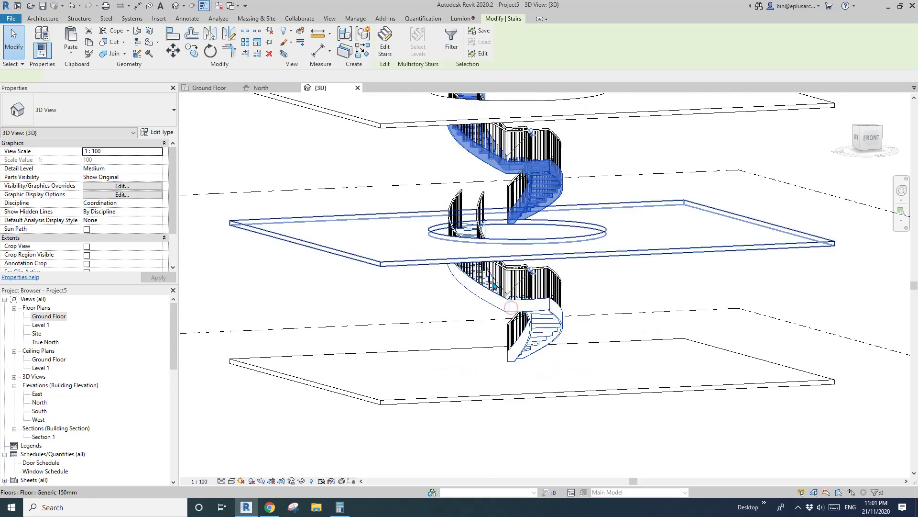
pyautogui.keyDown('shift'); pyautogui.moveTo(494, 284); pyautogui.dragTo(514, 295, button='middle'); pyautogui.keyUp('shift')
pyautogui.click(384, 42)
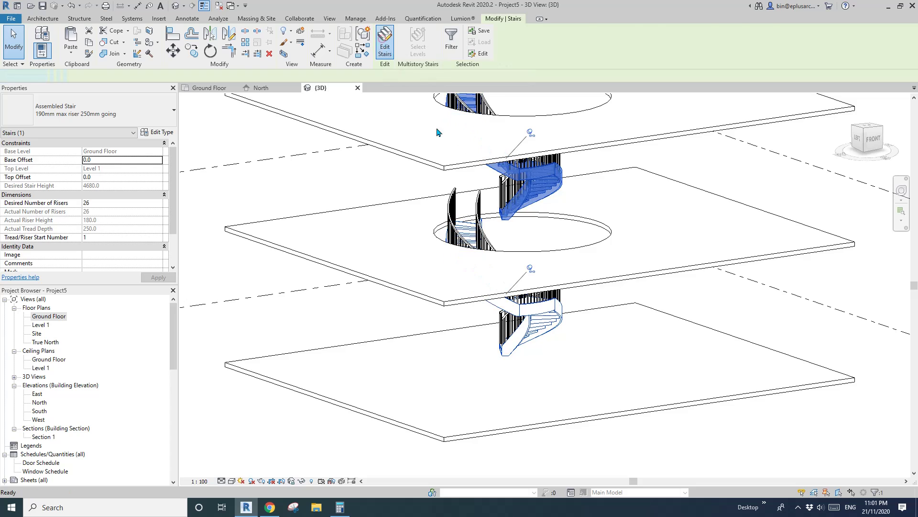
# Start a sketched landing for the stair and switch to the Ground Floor plan for drawing its boundary.
pyautogui.scroll(1, 480, 230)
pyautogui.keyDown('shift'); pyautogui.moveTo(480, 229); pyautogui.dragTo(439, 306, button='middle'); pyautogui.keyUp('shift')
pyautogui.click(412, 44)
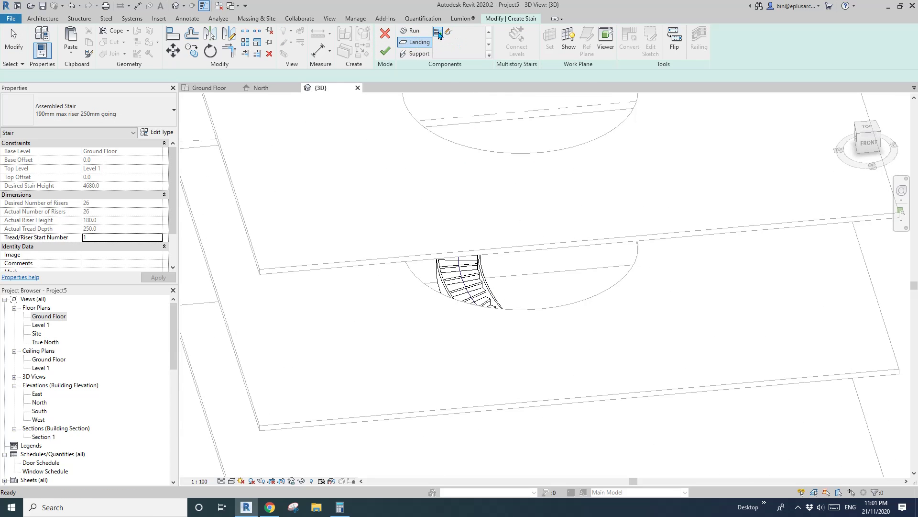
pyautogui.scroll(-5, 504, 217)
pyautogui.keyDown('shift'); pyautogui.moveTo(529, 172); pyautogui.dragTo(494, 234, button='middle'); pyautogui.keyUp('shift')
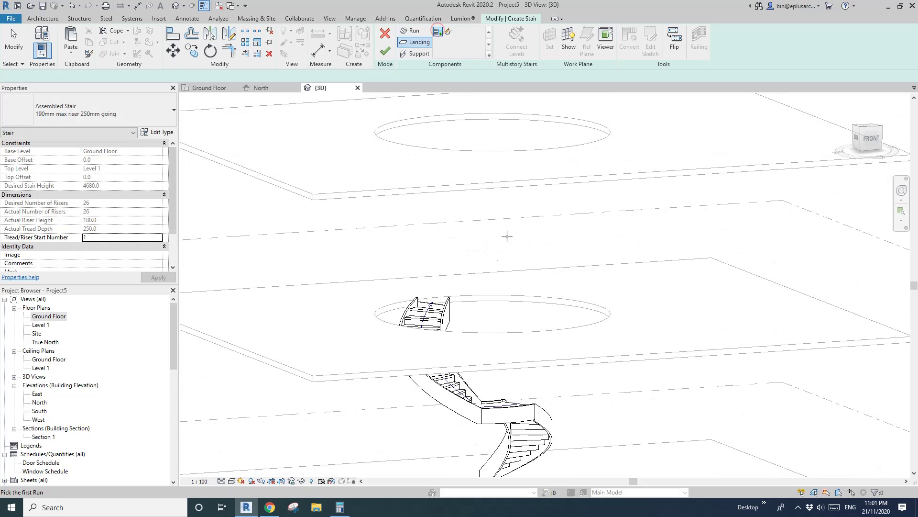
pyautogui.keyDown('shift'); pyautogui.moveTo(520, 197); pyautogui.dragTo(499, 210, button='middle'); pyautogui.keyUp('shift')
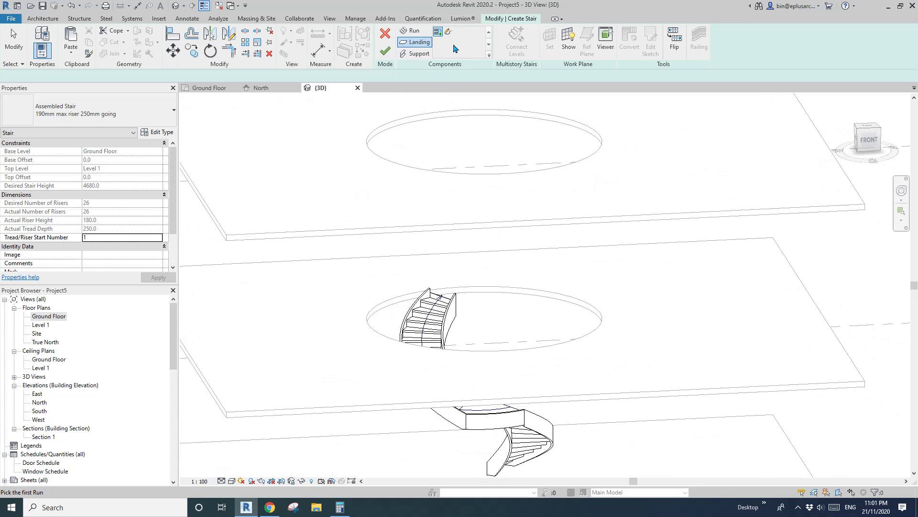
pyautogui.click(450, 33)
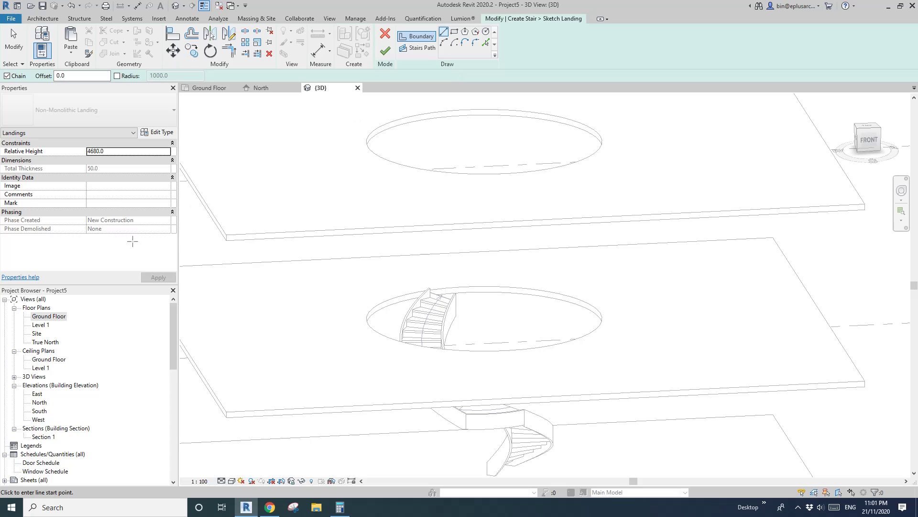
pyautogui.doubleClick(49, 316)
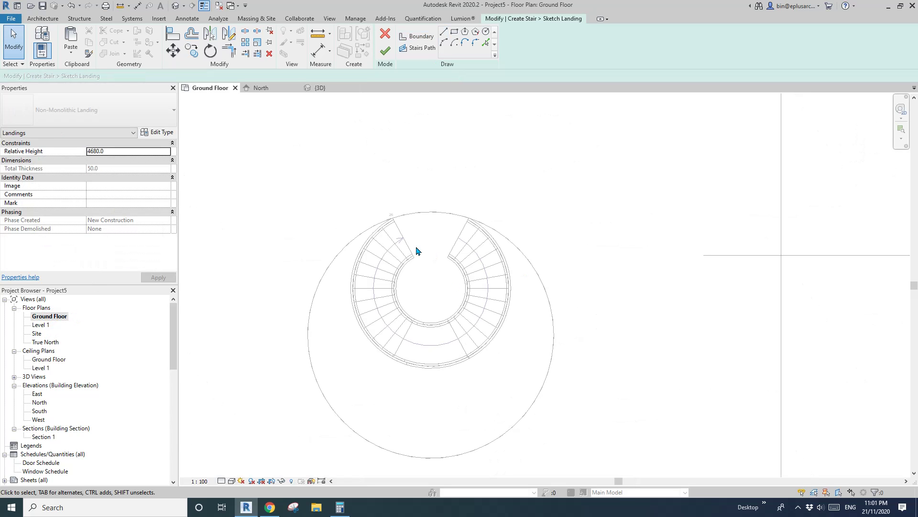
# Pick the landing boundary from the circular opening's edge, the end lines of both spiral runs and their inner curved edge.
pyautogui.scroll(3, 419, 258)
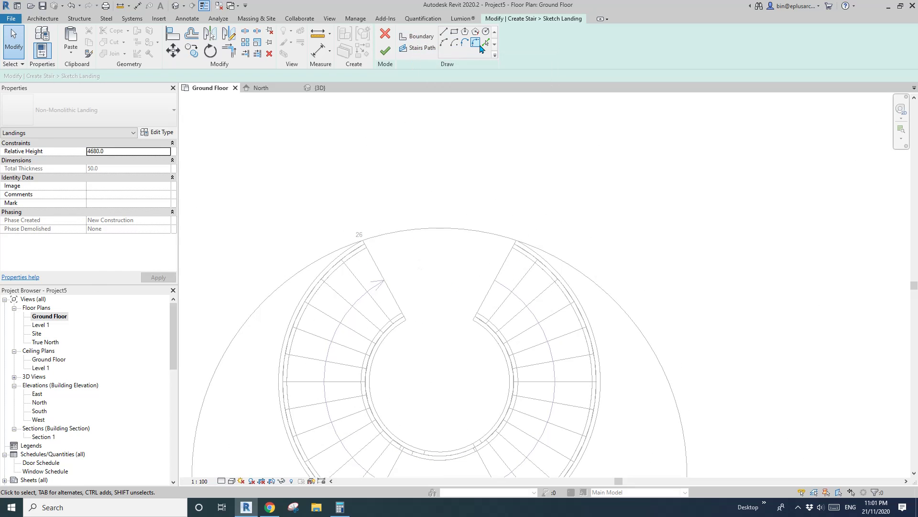
pyautogui.click(488, 44)
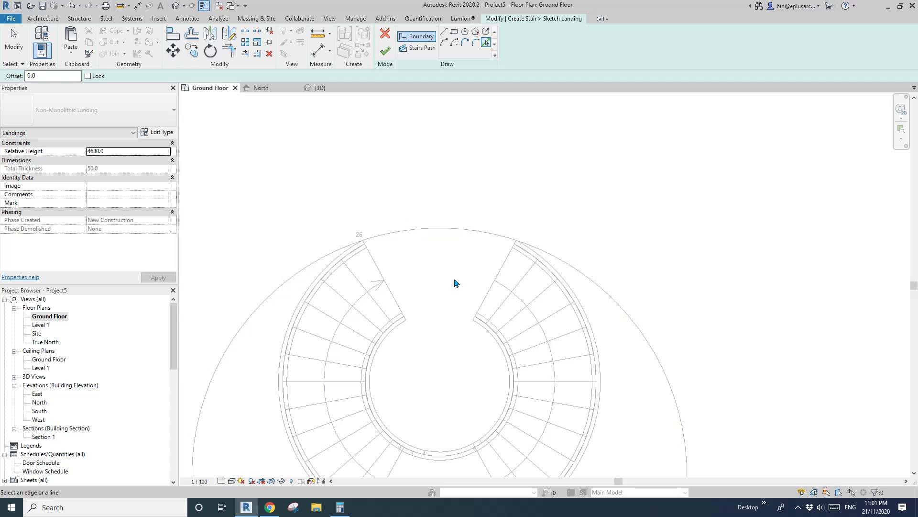
pyautogui.scroll(2, 450, 292)
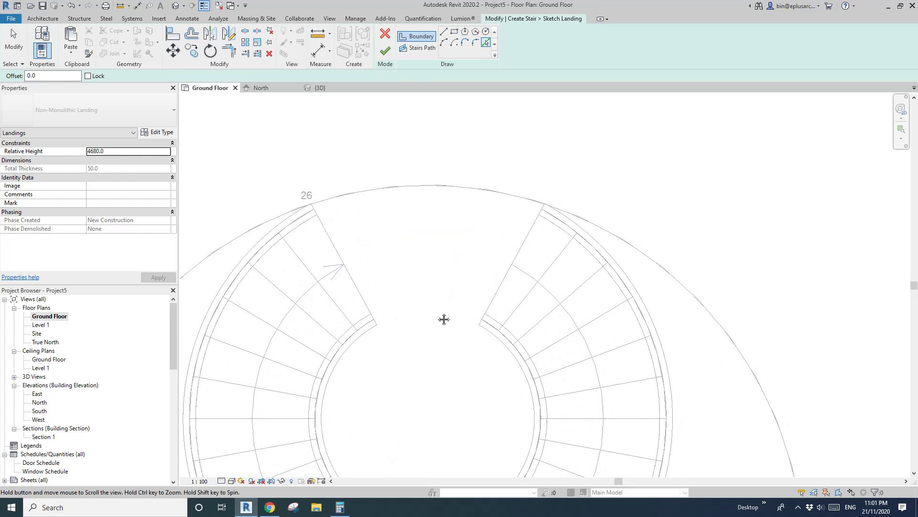
pyautogui.click(452, 185)
pyautogui.click(331, 245)
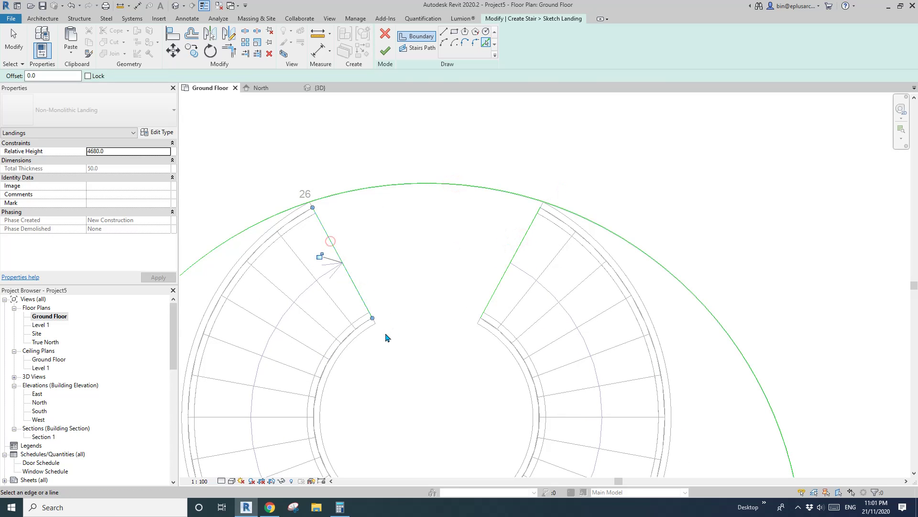
pyautogui.click(488, 326)
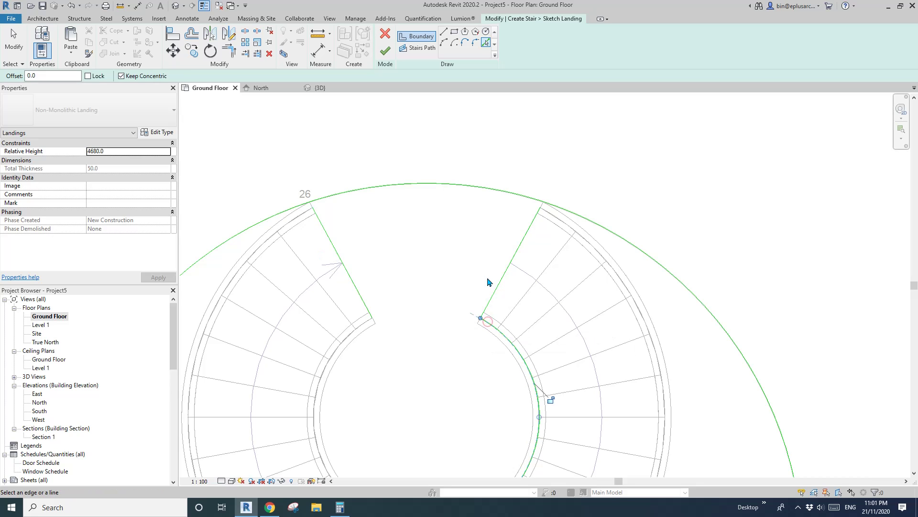
# Trim the picked lines into a closed landing outline between the two run ends and finish the landing sketch.
pyautogui.press('t')
pyautogui.press('r')
pyautogui.click(489, 305)
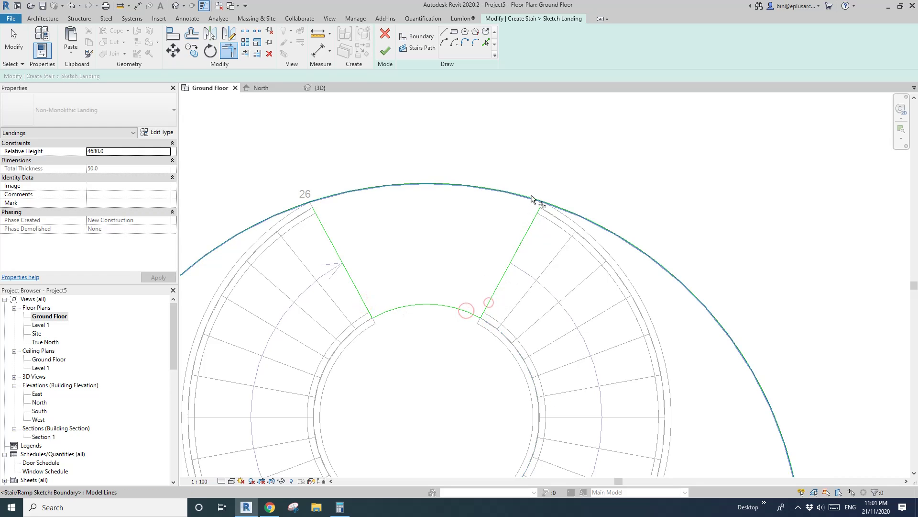
pyautogui.click(330, 229)
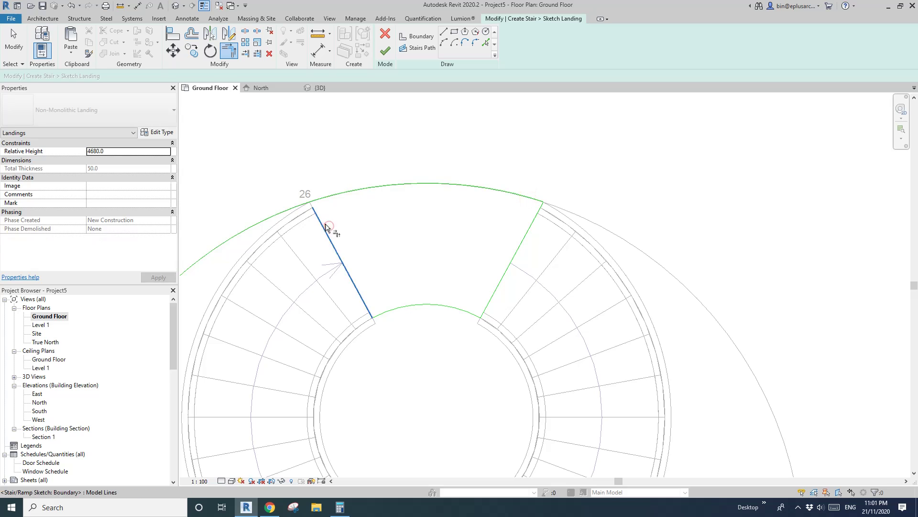
pyautogui.click(335, 197)
pyautogui.click(328, 223)
pyautogui.scroll(-2, 328, 225)
pyautogui.press('Escape')
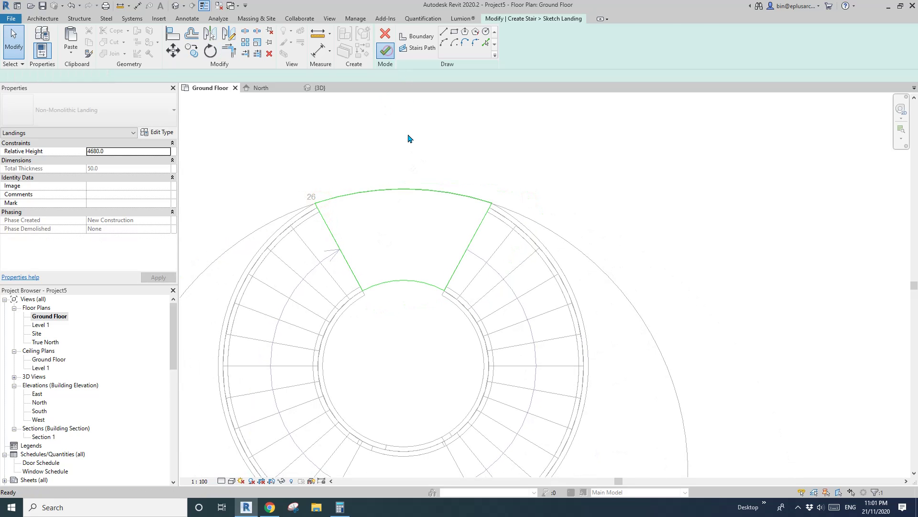
pyautogui.scroll(-2, 409, 139)
pyautogui.moveTo(377, 189); pyautogui.dragTo(437, 121, button='middle')
pyautogui.press('Escape')
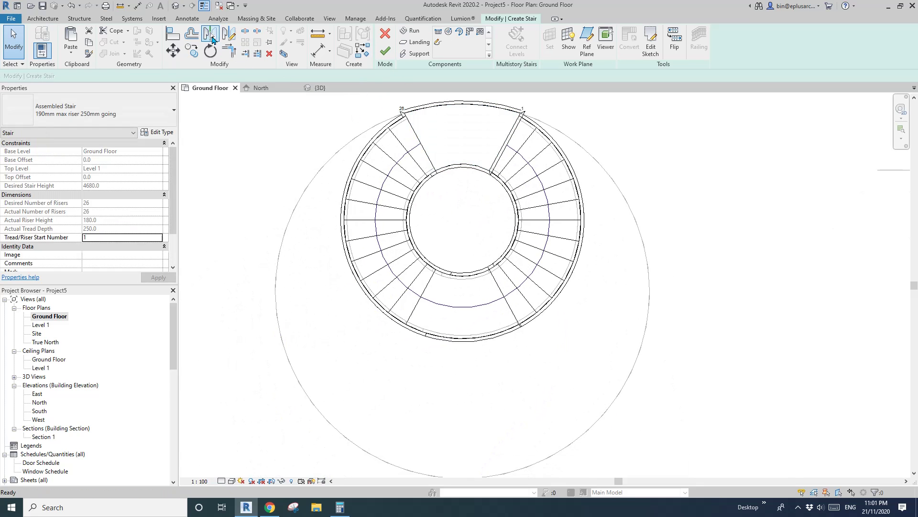
# Delete the new landing's stringers along the opening edge and across its free end in the 3D view, and finish the stair edit.
pyautogui.click(175, 7)
pyautogui.scroll(6, 564, 293)
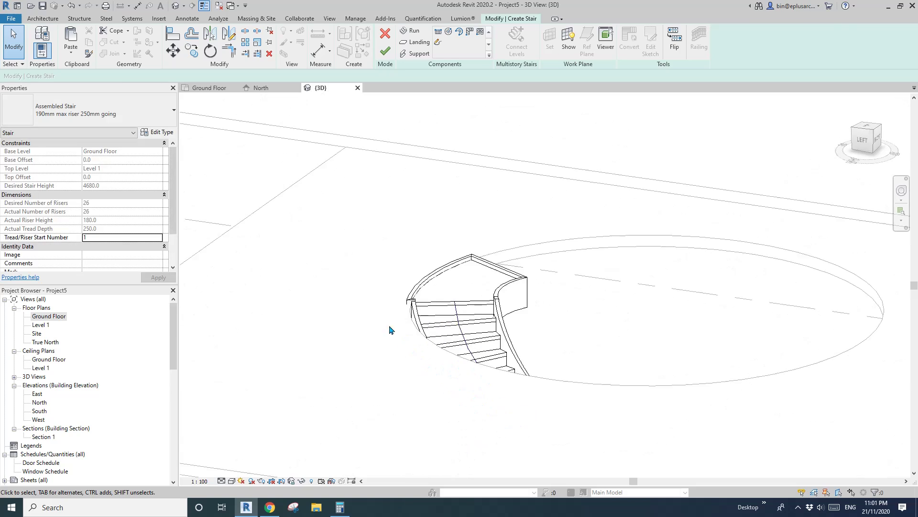
pyautogui.scroll(5, 459, 339)
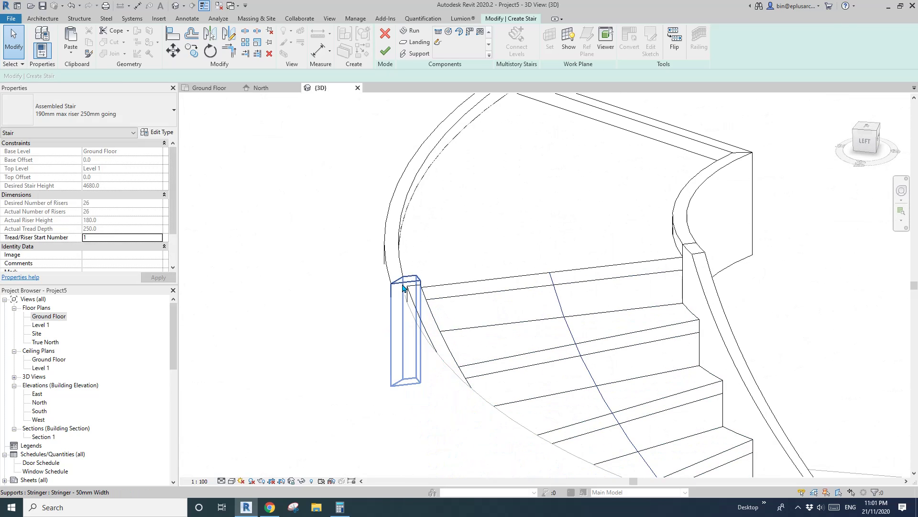
pyautogui.click(409, 287)
pyautogui.keyDown('shift'); pyautogui.moveTo(407, 268); pyautogui.dragTo(478, 229, button='middle'); pyautogui.keyUp('shift')
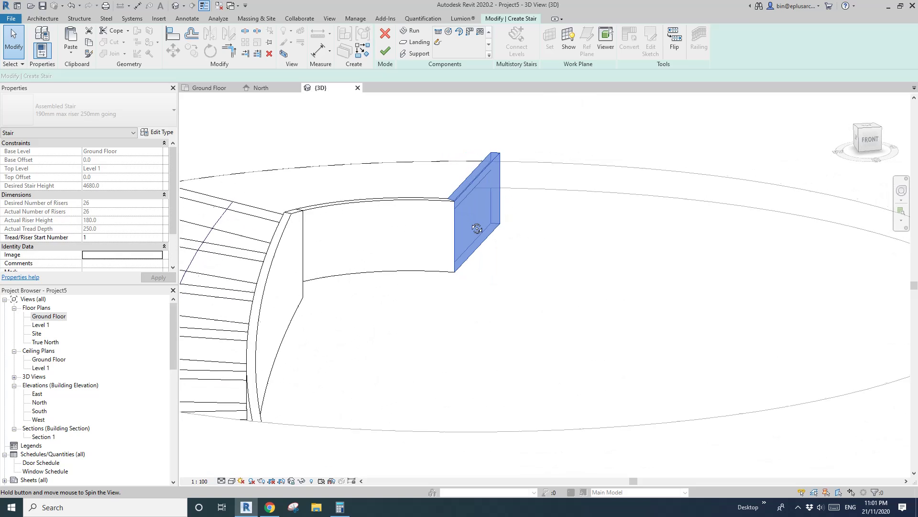
pyautogui.press('Delete')
pyautogui.scroll(-1, 463, 262)
pyautogui.moveTo(463, 262); pyautogui.dragTo(429, 260, button='middle')
pyautogui.scroll(-2, 451, 232)
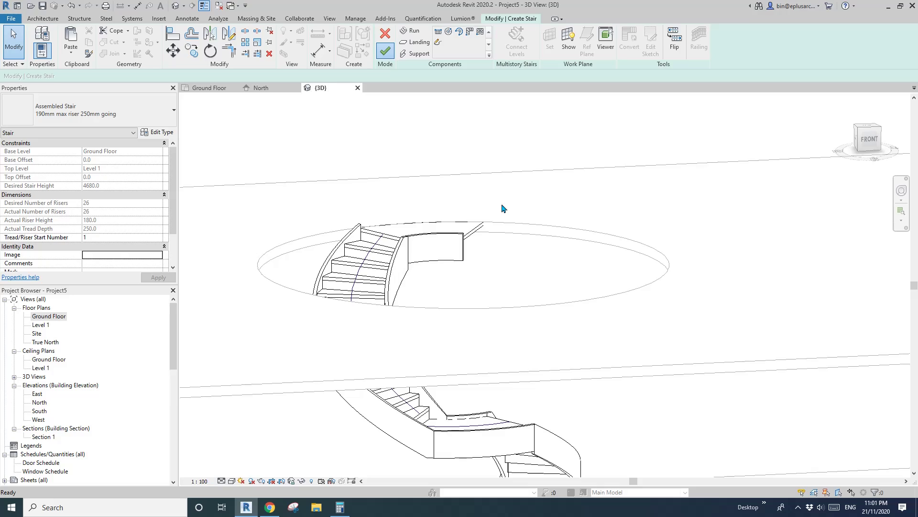
# Examine the stair railing around the new landing and its path sketch, leaving the sketch without edits.
pyautogui.moveTo(504, 211)
pyautogui.keyDown('shift'); pyautogui.mouseDown(button='middle')
pyautogui.moveTo(476, 246)
pyautogui.moveTo(581, 260)
pyautogui.moveTo(660, 254)
pyautogui.moveTo(543, 254)
pyautogui.mouseUp(button='middle'); pyautogui.keyUp('shift')
pyautogui.click(474, 187)
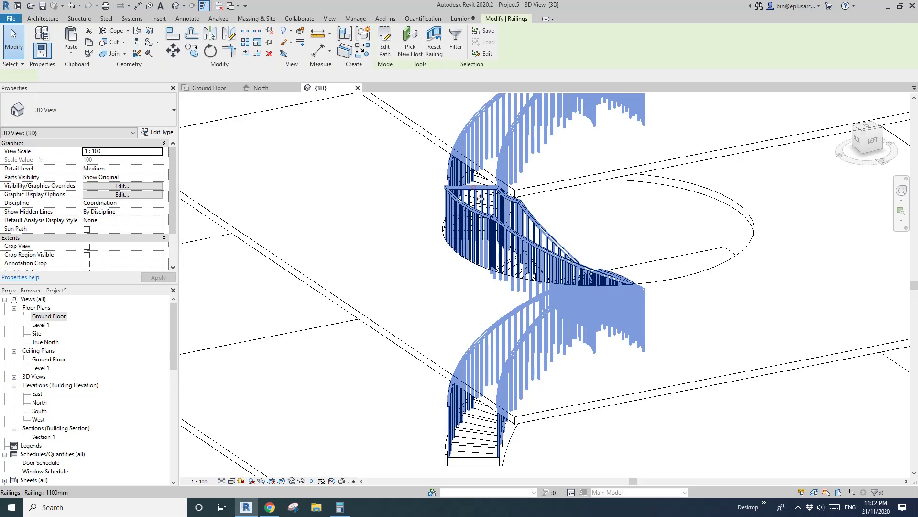
pyautogui.moveTo(488, 209); pyautogui.dragTo(431, 245, button='middle')
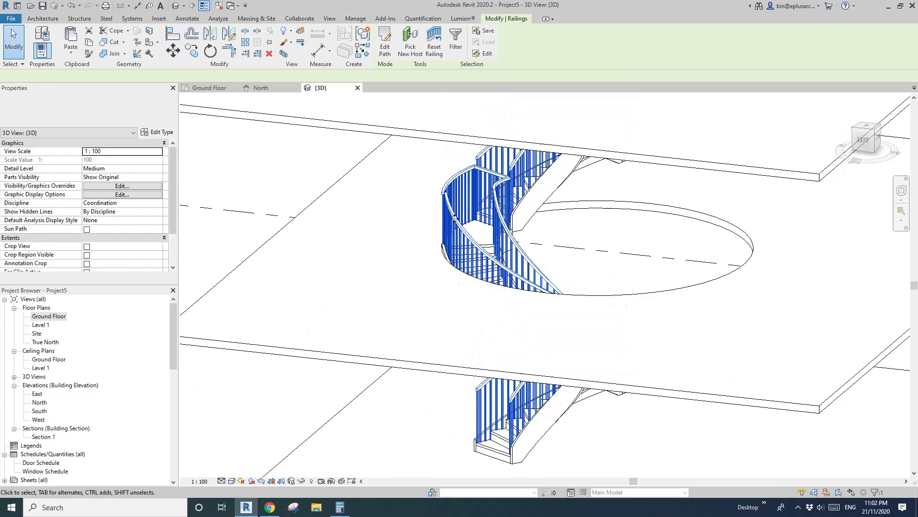
pyautogui.click(453, 218)
pyautogui.moveTo(546, 233); pyautogui.dragTo(490, 234, button='middle')
pyautogui.click(490, 234)
pyautogui.click(439, 219)
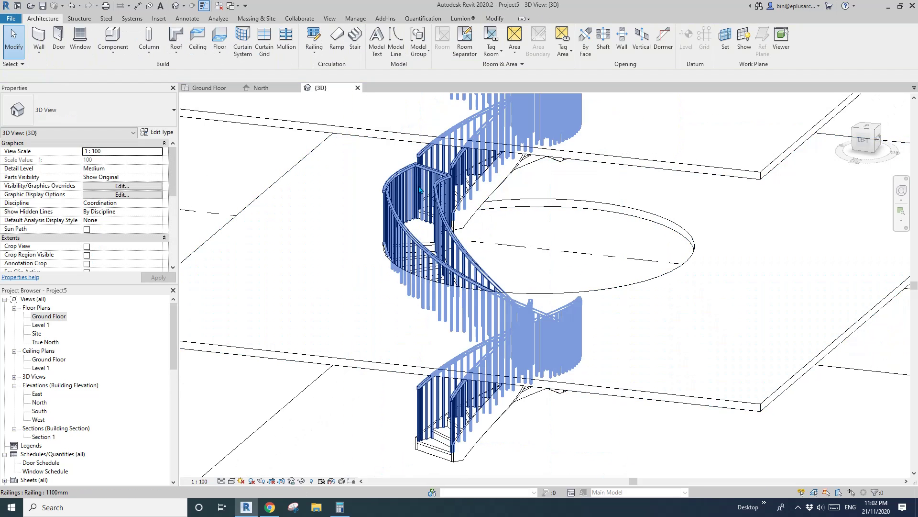
pyautogui.keyDown('shift'); pyautogui.moveTo(439, 218); pyautogui.dragTo(416, 180, button='middle'); pyautogui.keyUp('shift')
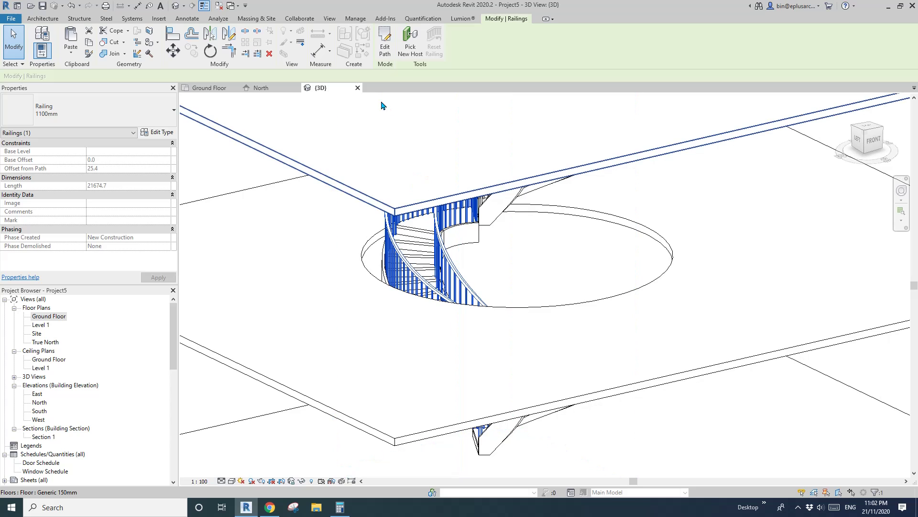
pyautogui.keyDown('shift'); pyautogui.moveTo(392, 108); pyautogui.dragTo(396, 70, button='middle'); pyautogui.keyUp('shift')
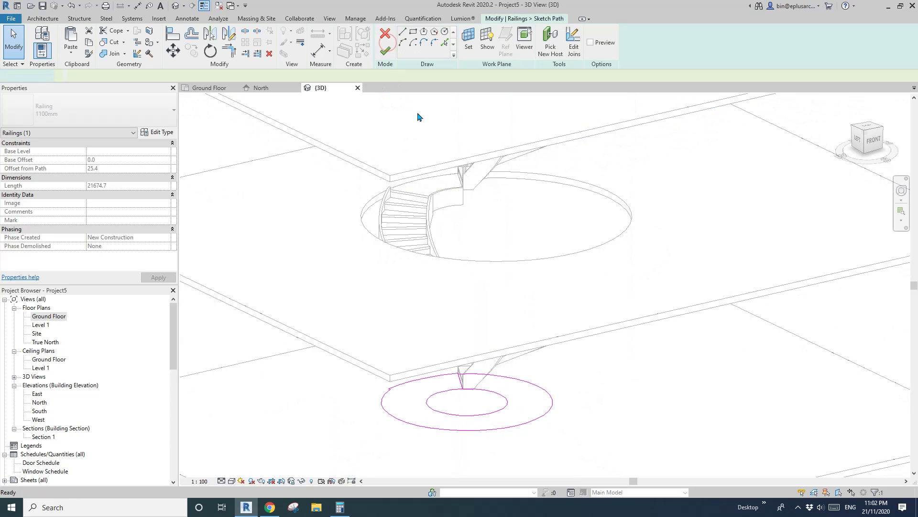
pyautogui.moveTo(484, 362); pyautogui.dragTo(488, 297, button='middle')
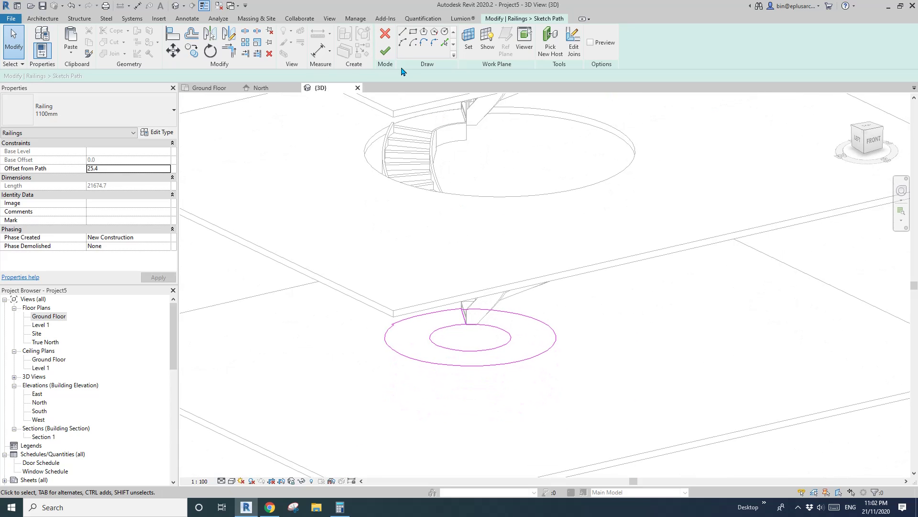
pyautogui.click(389, 39)
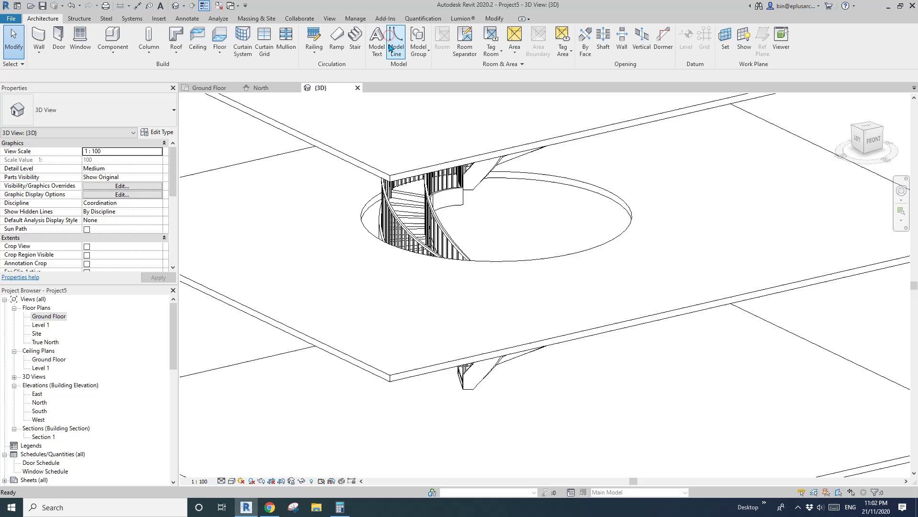
# Try to copy the stair's railing to the clipboard.
pyautogui.click(406, 221)
pyautogui.keyDown('shift'); pyautogui.moveTo(406, 222); pyautogui.dragTo(388, 173, button='middle'); pyautogui.keyUp('shift')
pyautogui.click(386, 167)
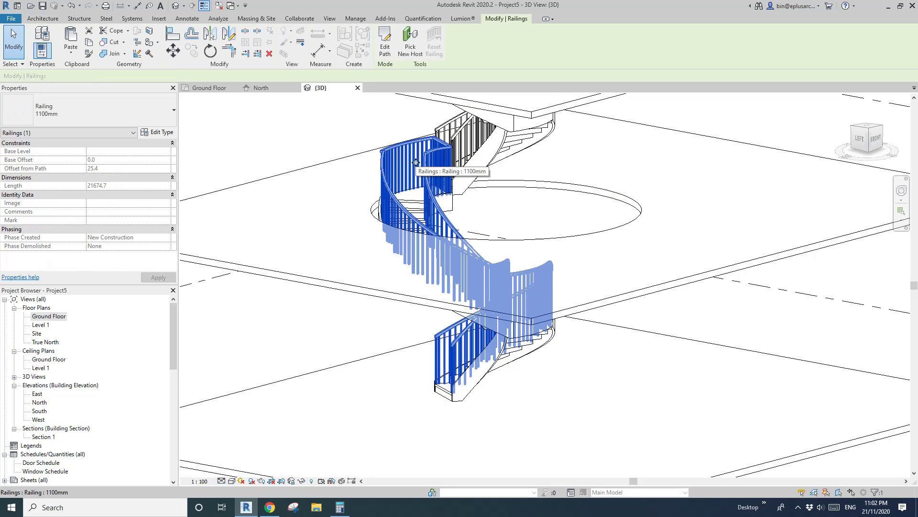
pyautogui.keyDown('ctrl'); pyautogui.moveTo(415, 163); pyautogui.dragTo(428, 151); pyautogui.keyUp('ctrl')
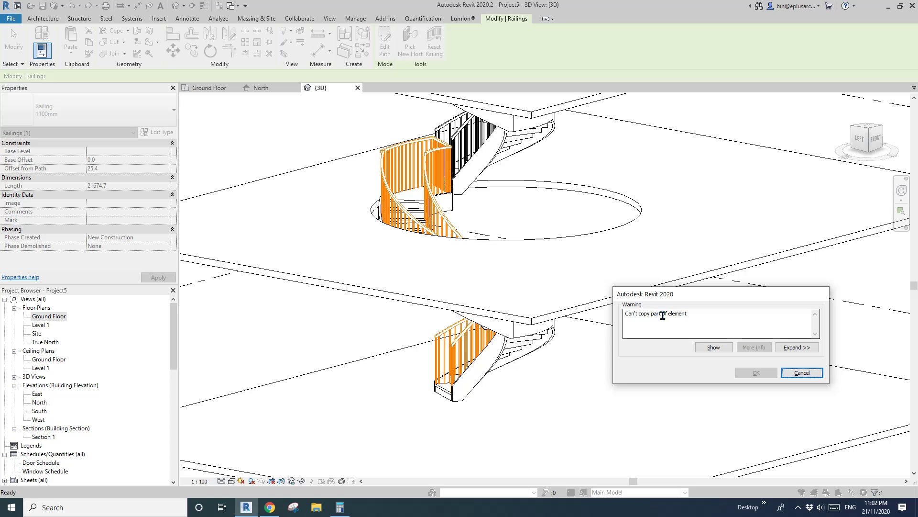
pyautogui.click(802, 373)
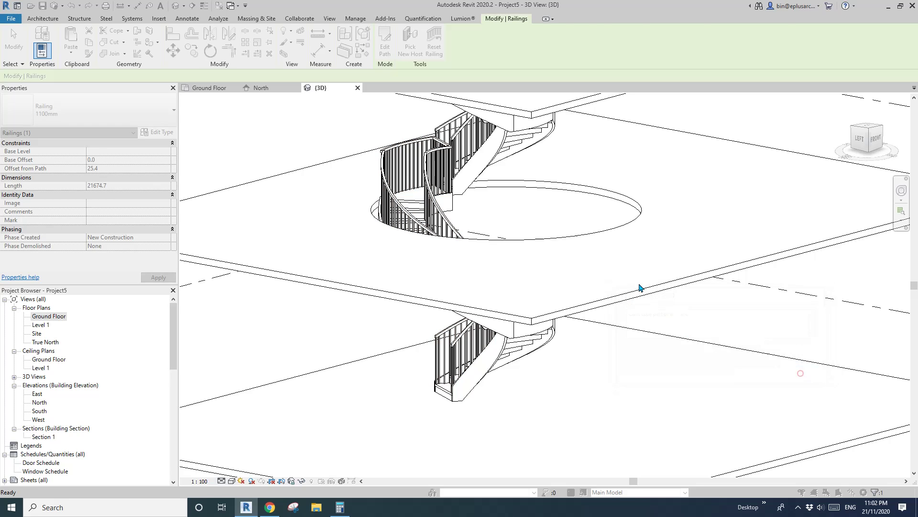
pyautogui.click(405, 168)
pyautogui.keyDown('shift'); pyautogui.moveTo(404, 168); pyautogui.dragTo(451, 205, button='middle'); pyautogui.keyUp('shift')
pyautogui.hotkey('ctrl', 'c')
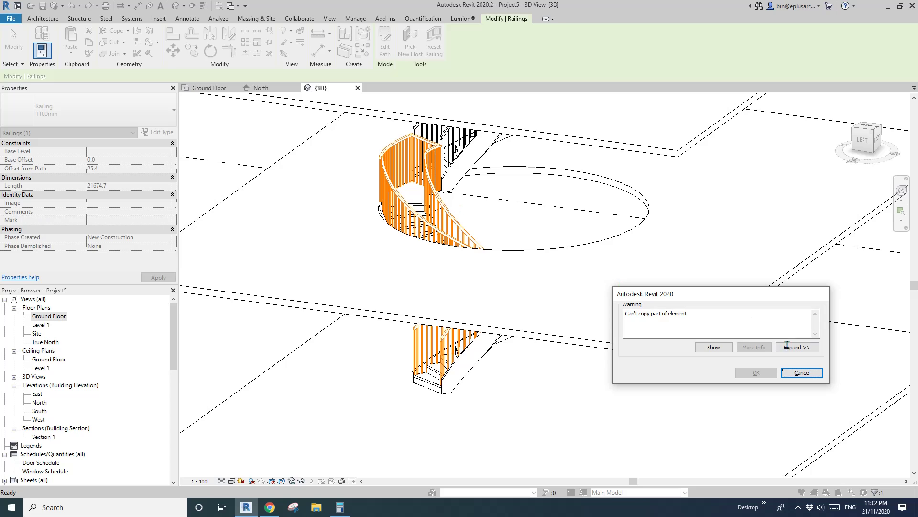
pyautogui.click(802, 373)
# Delete the straight end line and the inner loop from the lower stair railing's path, keeping the outer loop, and finish the path edit.
pyautogui.keyDown('shift'); pyautogui.moveTo(482, 213); pyautogui.dragTo(483, 107, button='middle'); pyautogui.keyUp('shift')
pyautogui.click(419, 159)
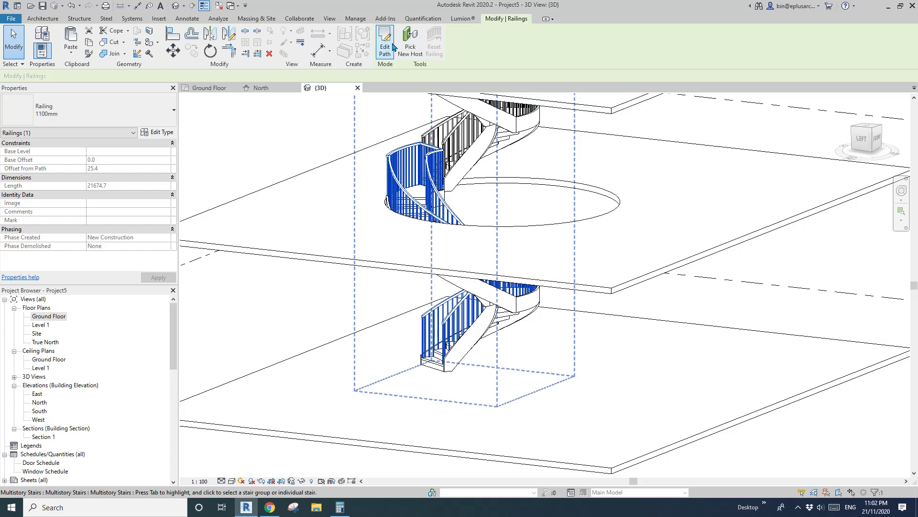
pyautogui.scroll(2, 462, 377)
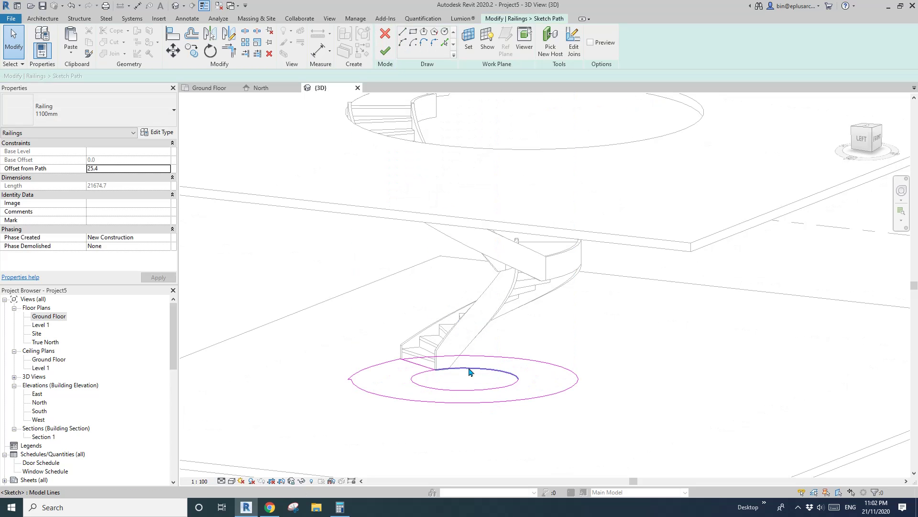
pyautogui.scroll(-1, 478, 368)
pyautogui.scroll(2, 524, 367)
pyautogui.keyDown('shift'); pyautogui.moveTo(525, 366); pyautogui.dragTo(457, 367, button='middle'); pyautogui.keyUp('shift')
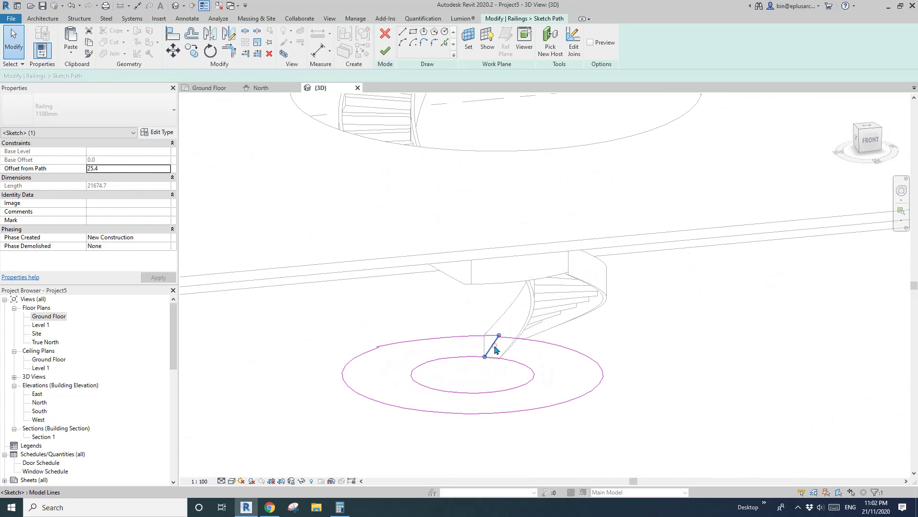
pyautogui.press('Delete')
pyautogui.moveTo(535, 363)
pyautogui.keyDown('shift'); pyautogui.mouseDown(button='middle')
pyautogui.moveTo(486, 383)
pyautogui.moveTo(432, 326)
pyautogui.mouseUp(button='middle'); pyautogui.keyUp('shift')
pyautogui.click(507, 362)
pyautogui.press('Delete')
pyautogui.keyDown('shift'); pyautogui.moveTo(426, 174); pyautogui.dragTo(426, 269, button='middle'); pyautogui.keyUp('shift')
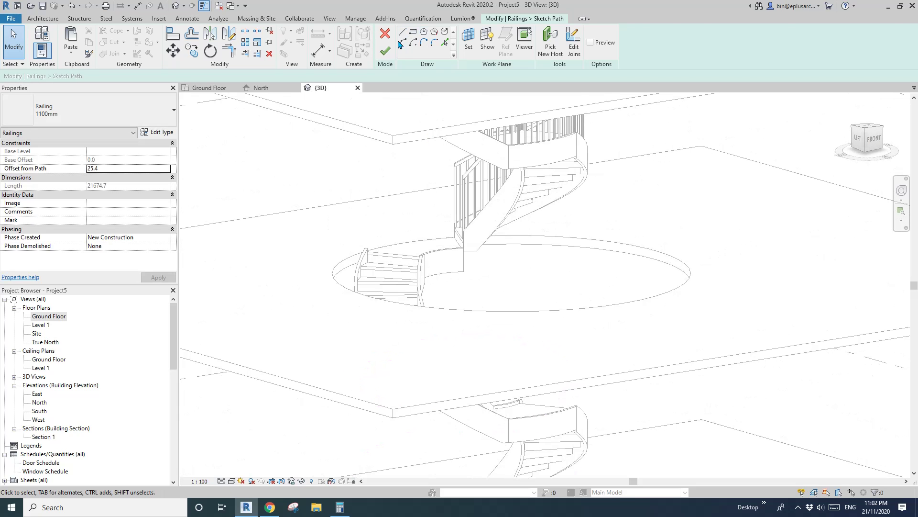
pyautogui.click(386, 51)
# Reopen the outer railing's path, delete the arc along the top landing's edge, and finish the path edit.
pyautogui.moveTo(476, 164)
pyautogui.keyDown('shift'); pyautogui.mouseDown(button='middle')
pyautogui.moveTo(566, 228)
pyautogui.moveTo(366, 223)
pyautogui.moveTo(440, 187)
pyautogui.moveTo(461, 218)
pyautogui.mouseUp(button='middle'); pyautogui.keyUp('shift')
pyautogui.doubleClick(439, 184)
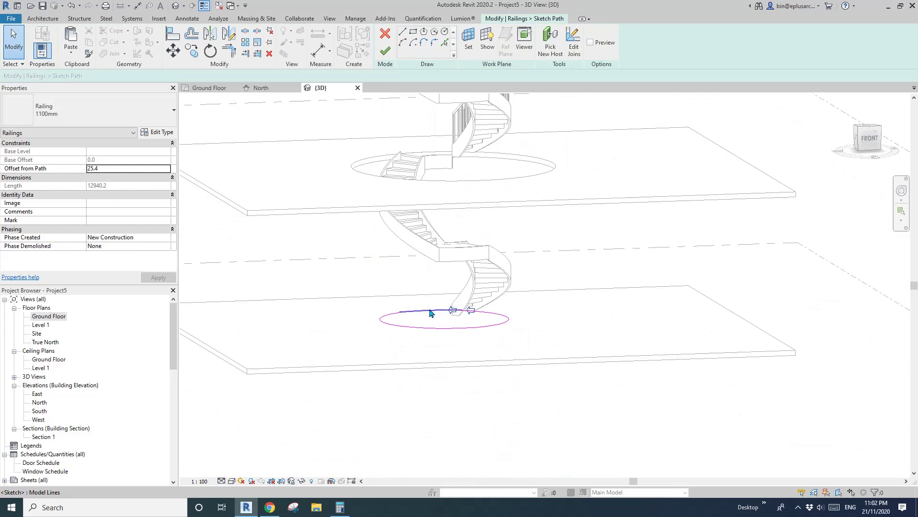
pyautogui.click(386, 50)
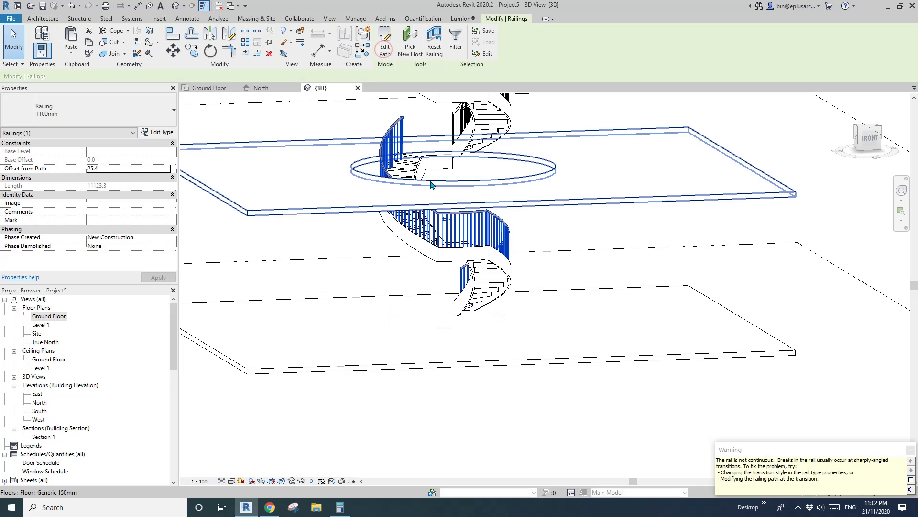
pyautogui.keyDown('shift'); pyautogui.moveTo(454, 298); pyautogui.dragTo(478, 273, button='middle'); pyautogui.keyUp('shift')
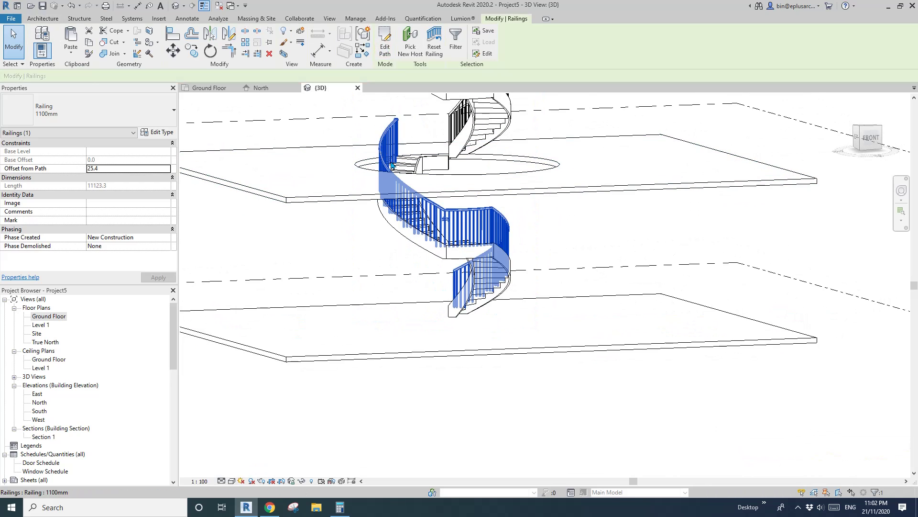
pyautogui.moveTo(395, 195); pyautogui.dragTo(364, 243, button='middle')
pyautogui.scroll(1, 369, 239)
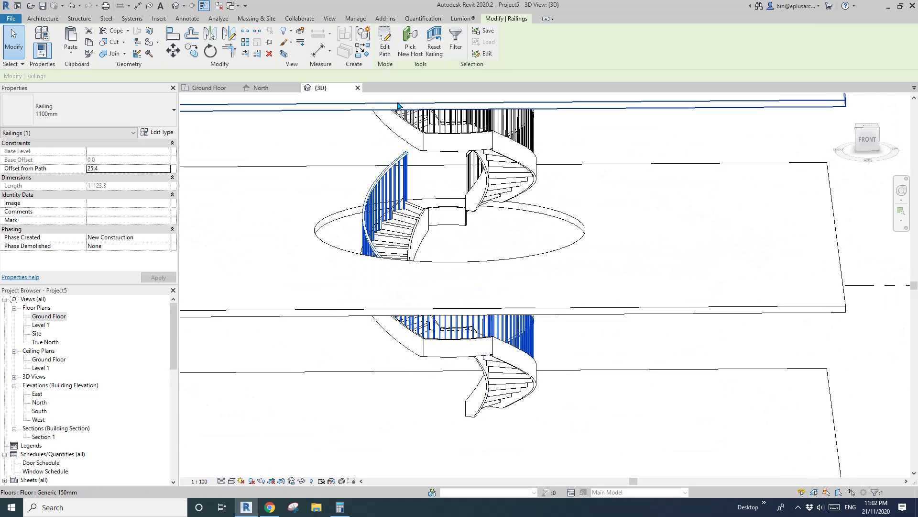
pyautogui.press('c')
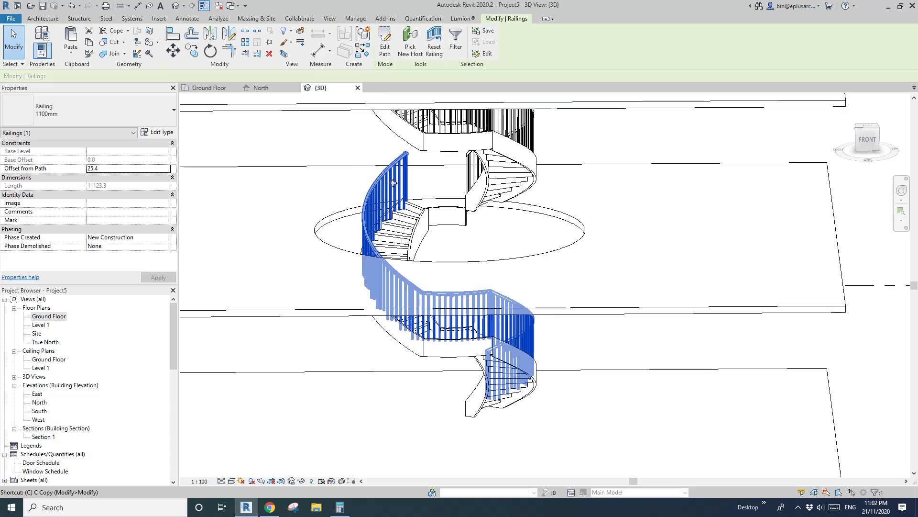
pyautogui.doubleClick(399, 193)
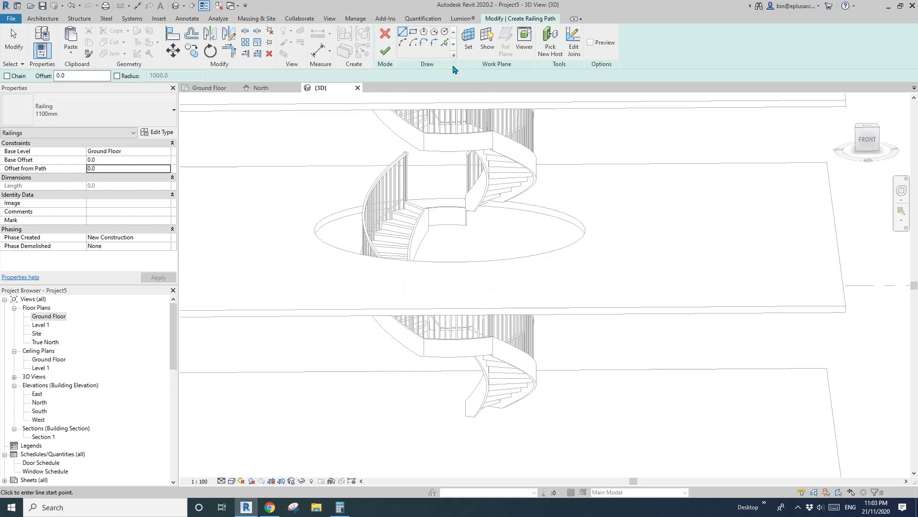
pyautogui.click(385, 34)
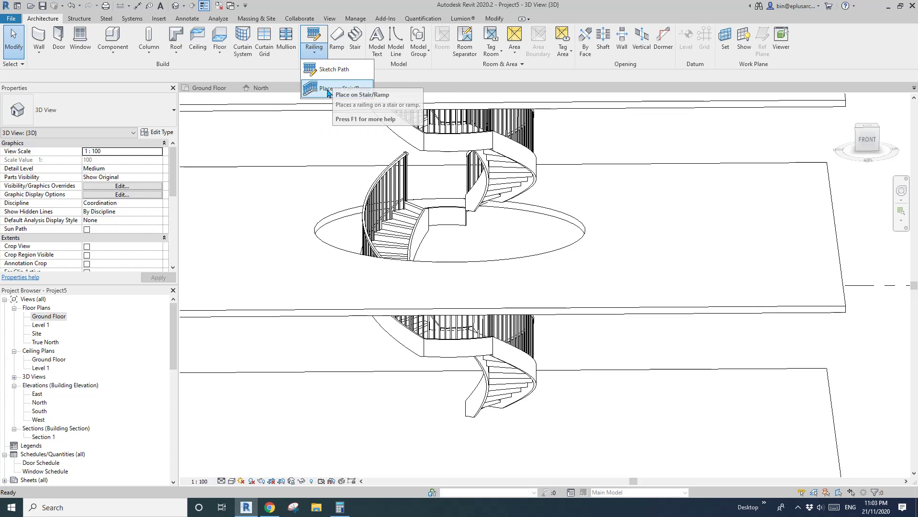
# Place a new 1100mm railing on the stair, positioned on the treads.
pyautogui.click(315, 89)
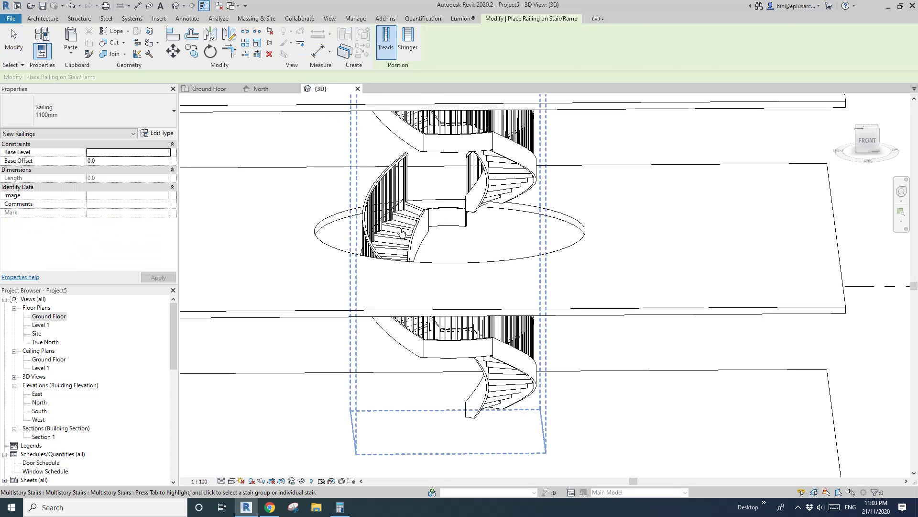
pyautogui.click(401, 234)
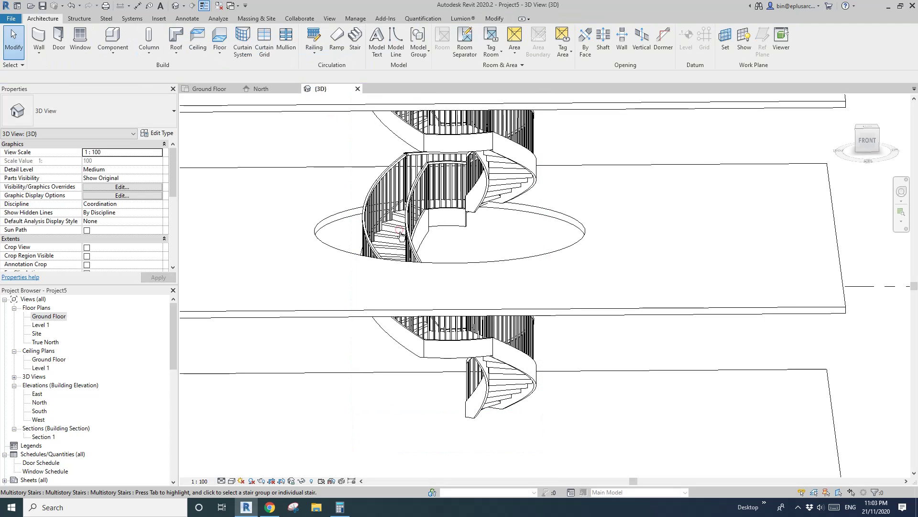
pyautogui.click(423, 188)
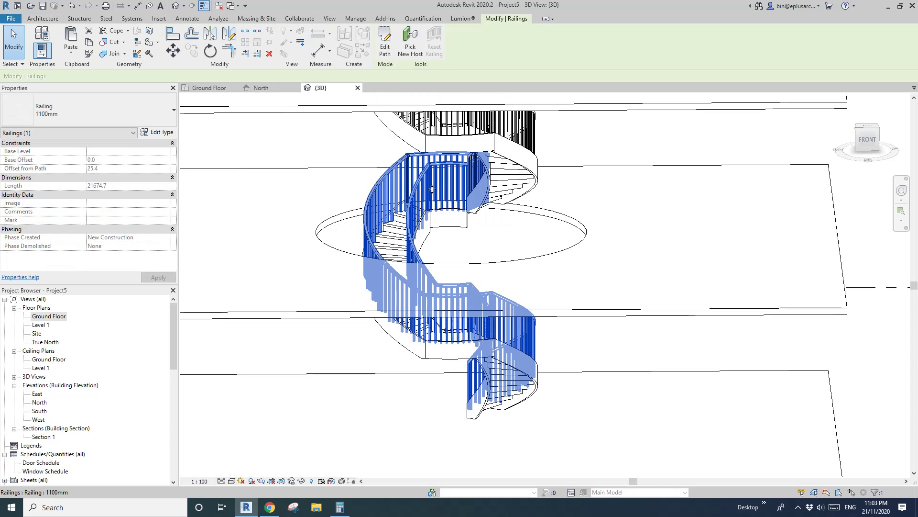
pyautogui.press('Escape')
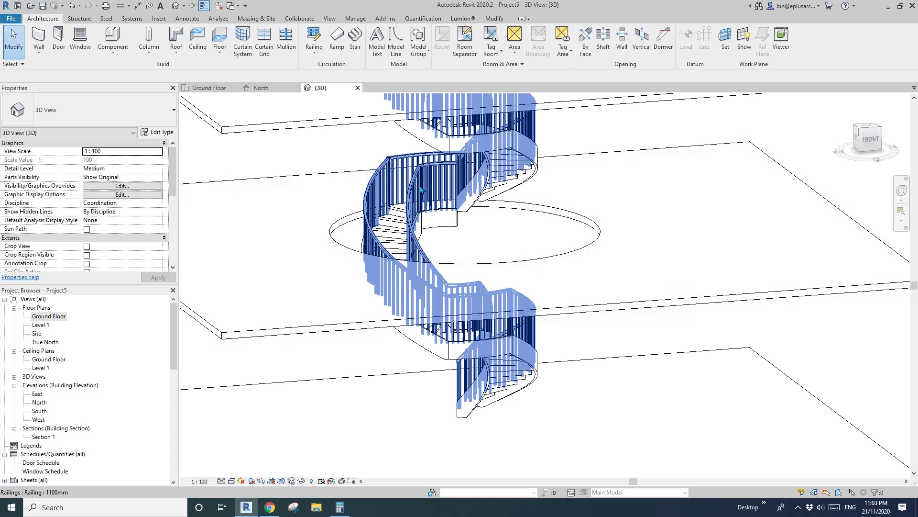
# Delete the straight end line and the outer loop from the newly placed railing's path, keeping the inner loop, and finish the path edit.
pyautogui.click(415, 195)
pyautogui.keyDown('shift'); pyautogui.moveTo(451, 238); pyautogui.dragTo(420, 258, button='middle'); pyautogui.keyUp('shift')
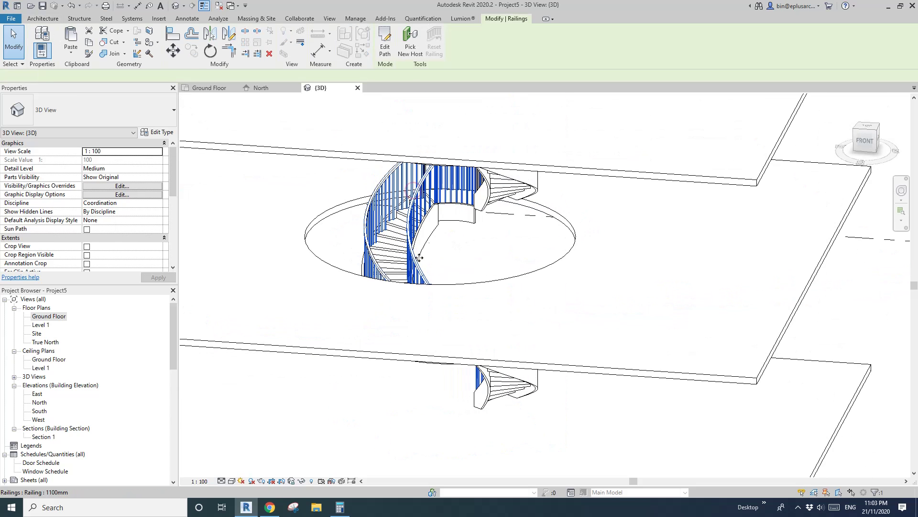
pyautogui.click(385, 44)
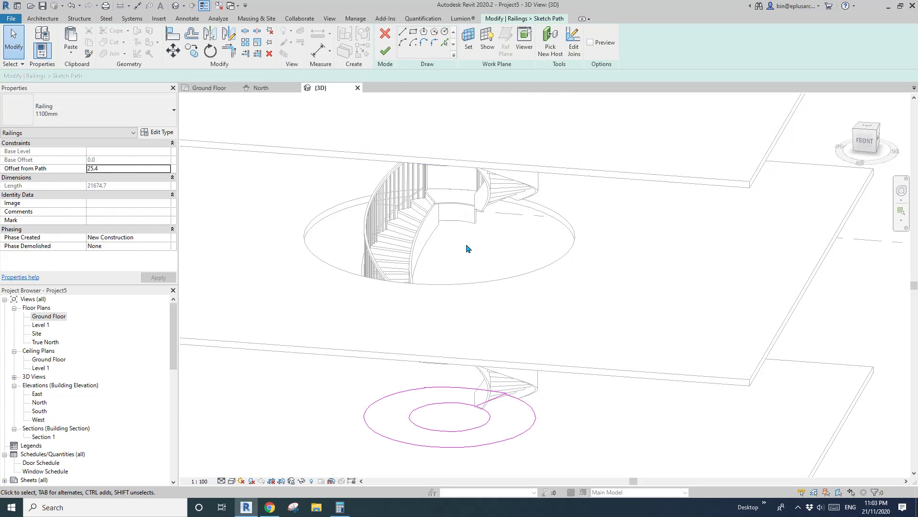
pyautogui.click(488, 399)
pyautogui.press('Delete')
pyautogui.press('Tab')
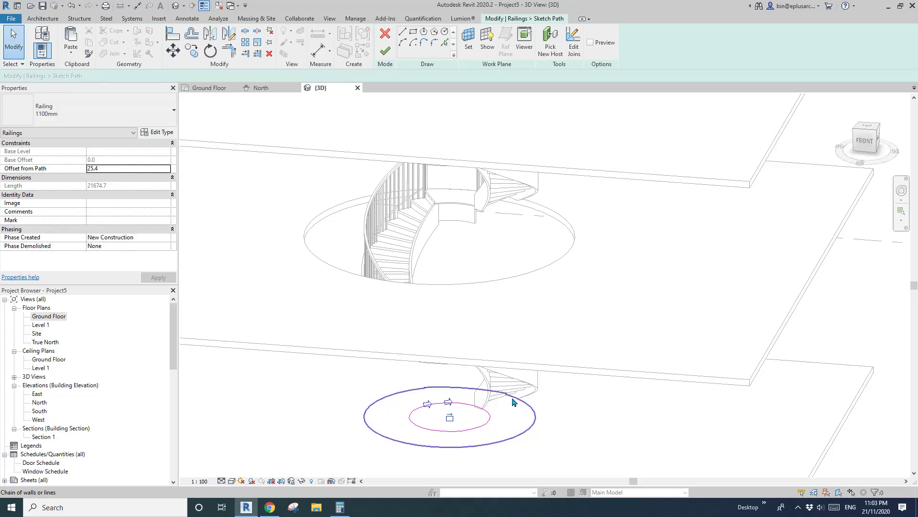
pyautogui.click(512, 398)
pyautogui.press('Delete')
pyautogui.moveTo(522, 324); pyautogui.dragTo(525, 320, button='middle')
pyautogui.click(385, 50)
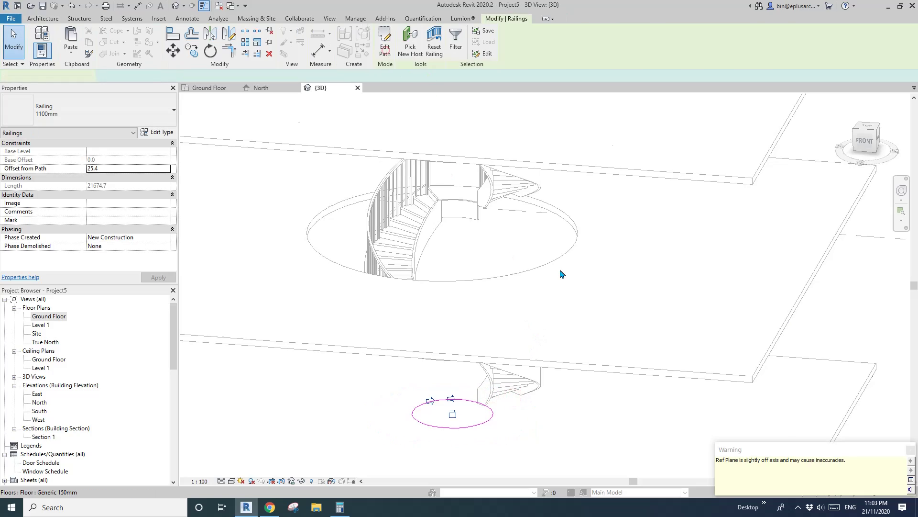
# Examine the railings around the stair runs and landings on the lower and upper storeys from several sides.
pyautogui.keyDown('shift'); pyautogui.moveTo(559, 272); pyautogui.dragTo(450, 364, button='middle'); pyautogui.keyUp('shift')
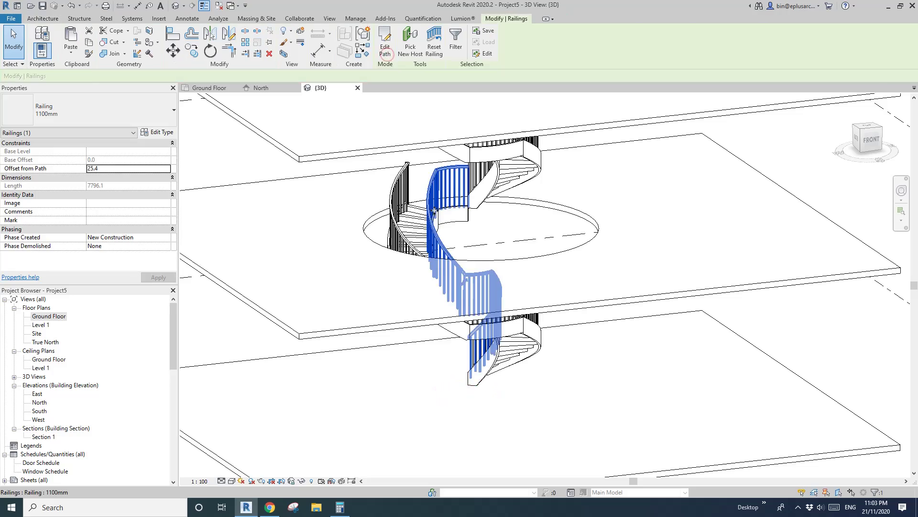
pyautogui.scroll(-1, 451, 236)
pyautogui.moveTo(452, 236)
pyautogui.keyDown('shift'); pyautogui.mouseDown(button='middle')
pyautogui.moveTo(609, 290)
pyautogui.moveTo(658, 277)
pyautogui.moveTo(523, 226)
pyautogui.moveTo(406, 256)
pyautogui.moveTo(359, 283)
pyautogui.mouseUp(button='middle'); pyautogui.keyUp('shift')
pyautogui.scroll(2, 417, 217)
pyautogui.scroll(-6, 419, 217)
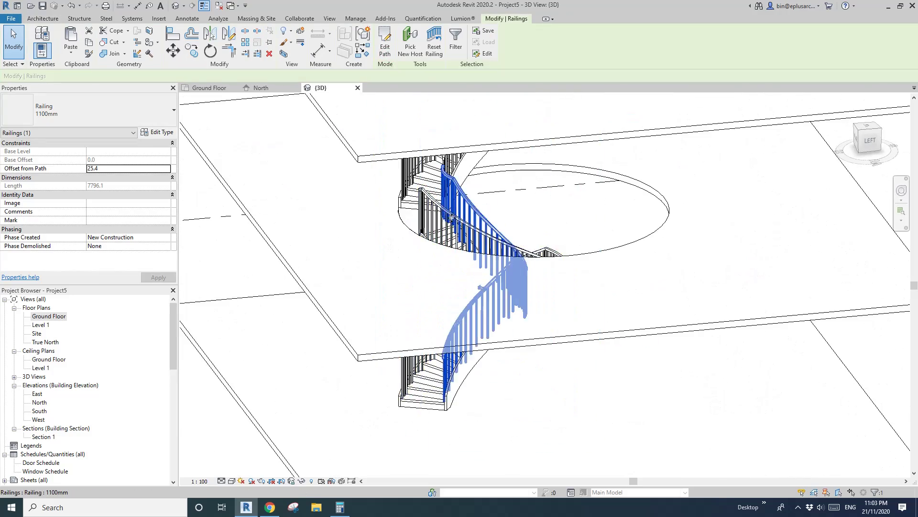
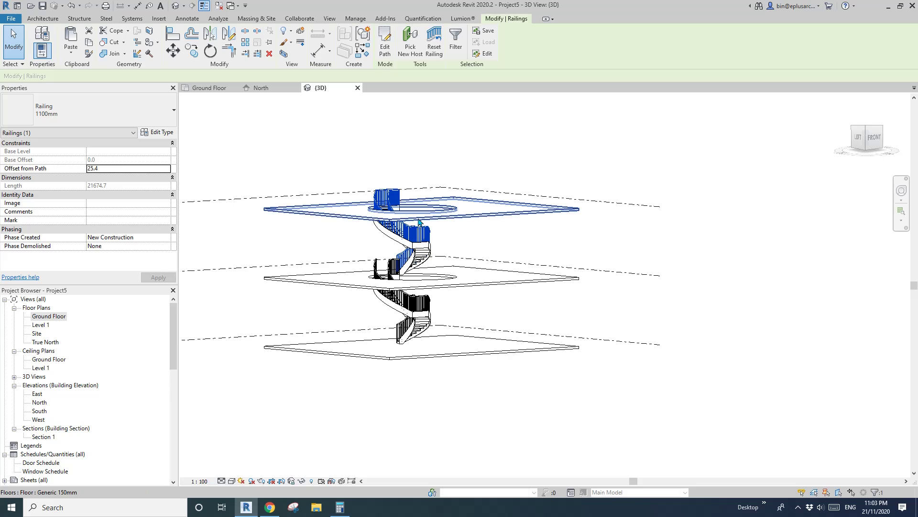
pyautogui.moveTo(440, 255); pyautogui.dragTo(472, 307, button='middle')
pyautogui.scroll(3, 443, 225)
pyautogui.press('Escape')
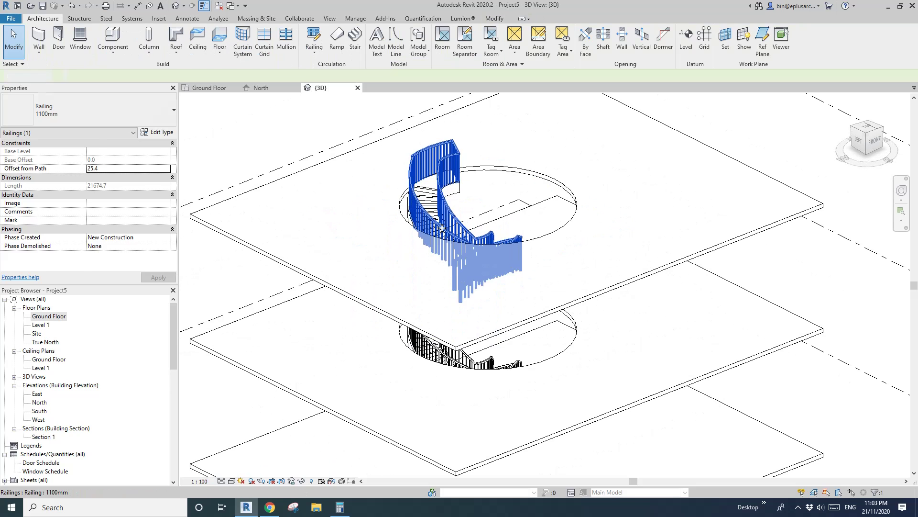
pyautogui.keyDown('shift'); pyautogui.moveTo(441, 212); pyautogui.dragTo(425, 187, button='middle'); pyautogui.keyUp('shift')
pyautogui.press('Tab')
pyautogui.click(443, 166)
pyautogui.press('Escape')
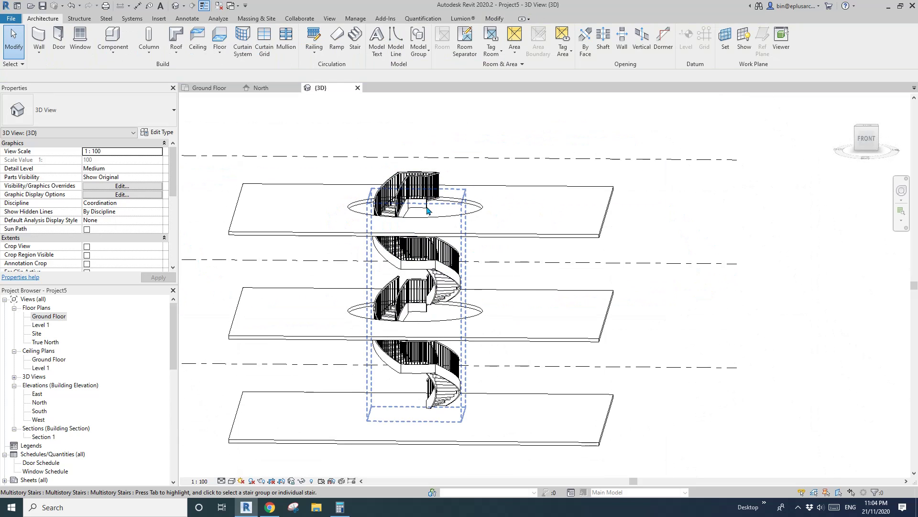
# Delete the upper storey's uncorrected railing and disconnect the topmost level from the multistory stair.
pyautogui.click(427, 187)
pyautogui.press('e')
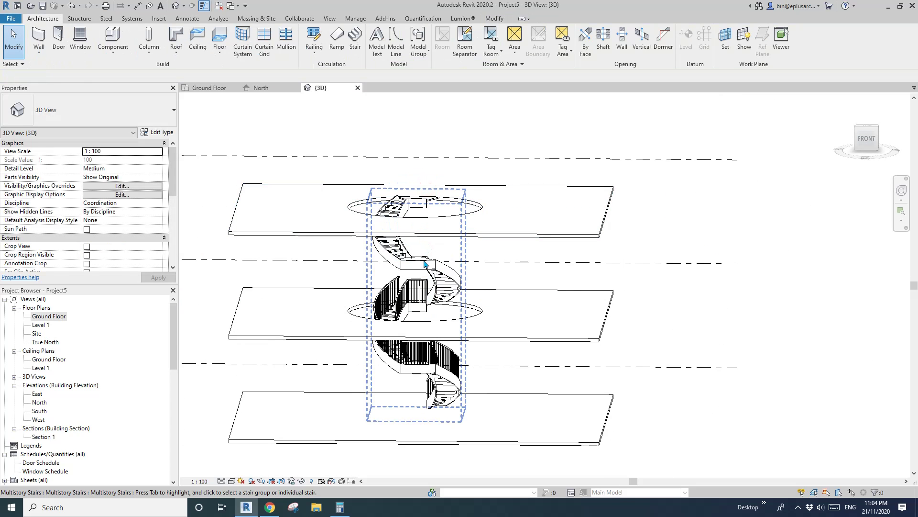
pyautogui.click(424, 259)
pyautogui.click(424, 52)
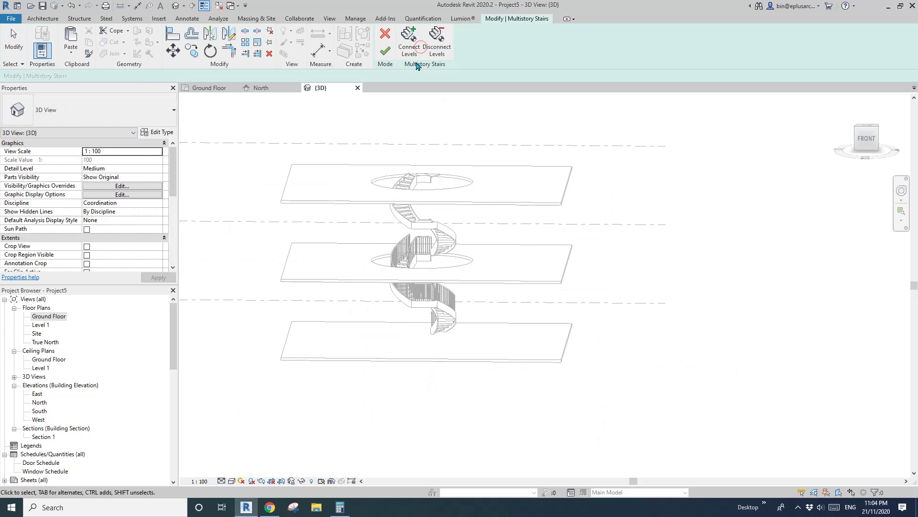
pyautogui.click(597, 146)
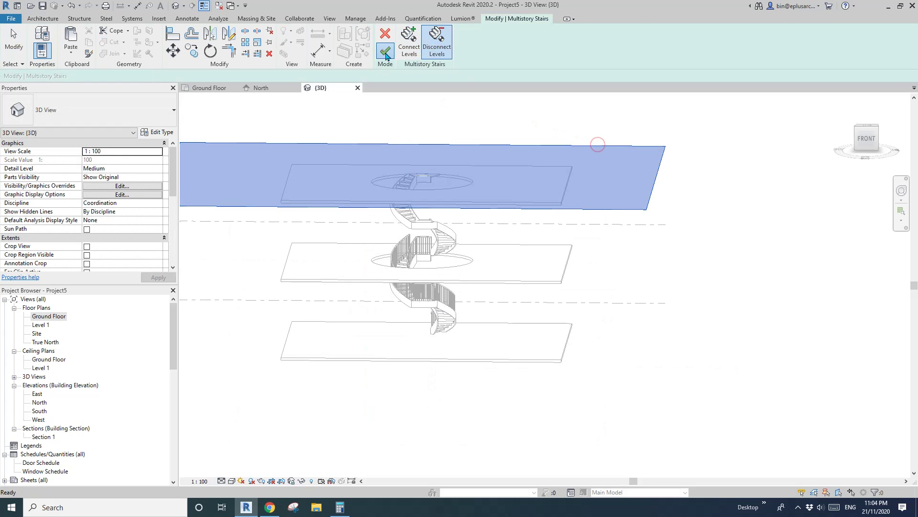
pyautogui.click(387, 53)
pyautogui.press('Escape')
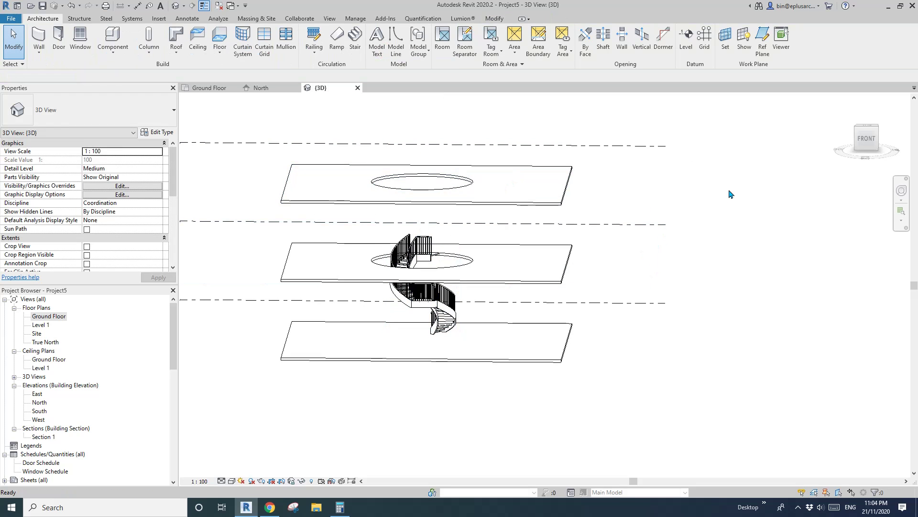
# Reconnect the topmost level to the multistory stair and finish the edit.
pyautogui.click(456, 311)
pyautogui.click(407, 42)
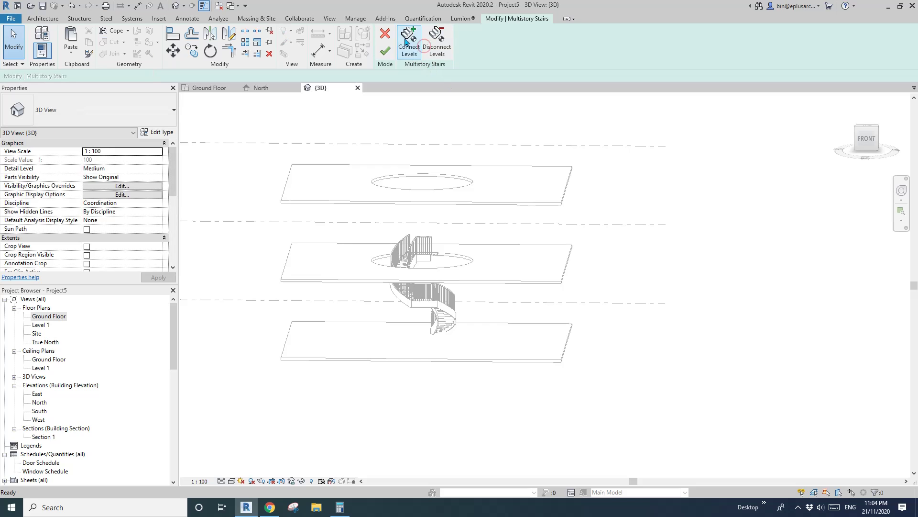
pyautogui.click(588, 146)
pyautogui.click(386, 52)
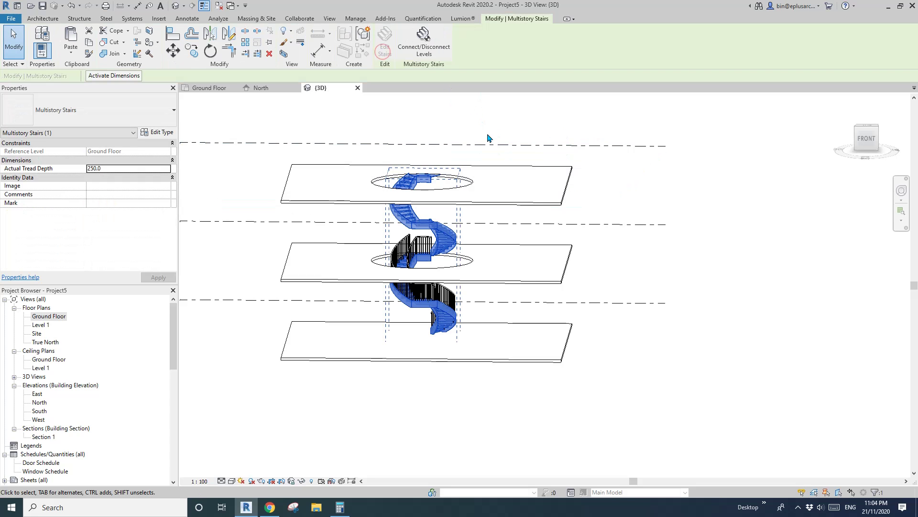
pyautogui.press('Escape')
pyautogui.scroll(2, 417, 245)
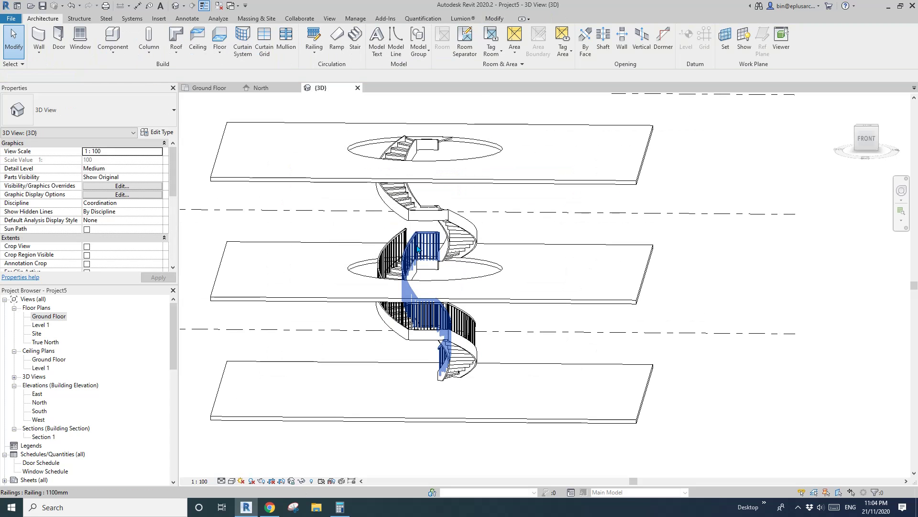
# Copy the lower storey's inner and outer railings and paste them aligned to the same place, adding them to the upper storey.
pyautogui.click(426, 246)
pyautogui.keyDown('ctrl'); pyautogui.click(394, 240); pyautogui.keyUp('ctrl')
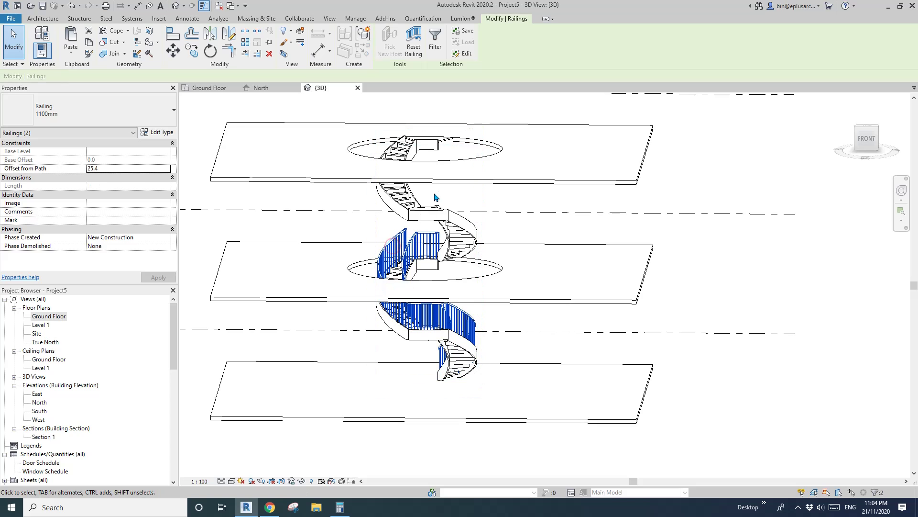
pyautogui.click(71, 51)
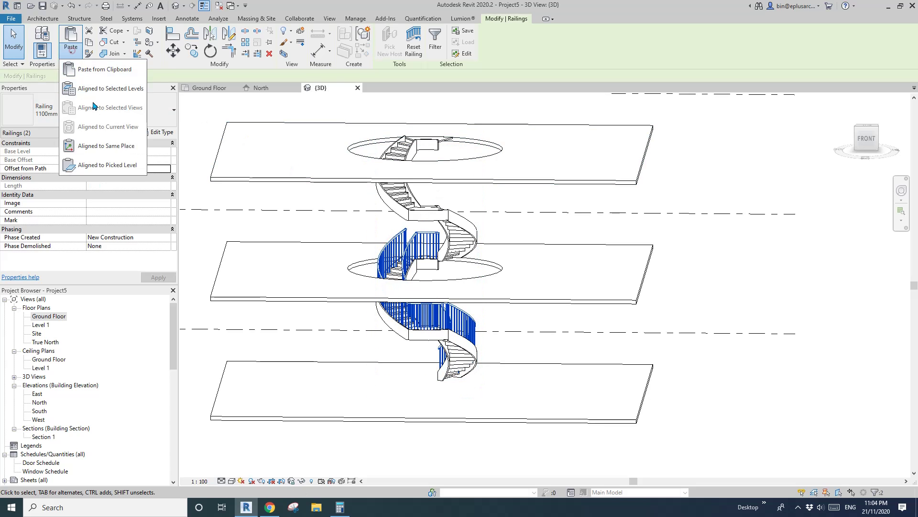
pyautogui.click(105, 147)
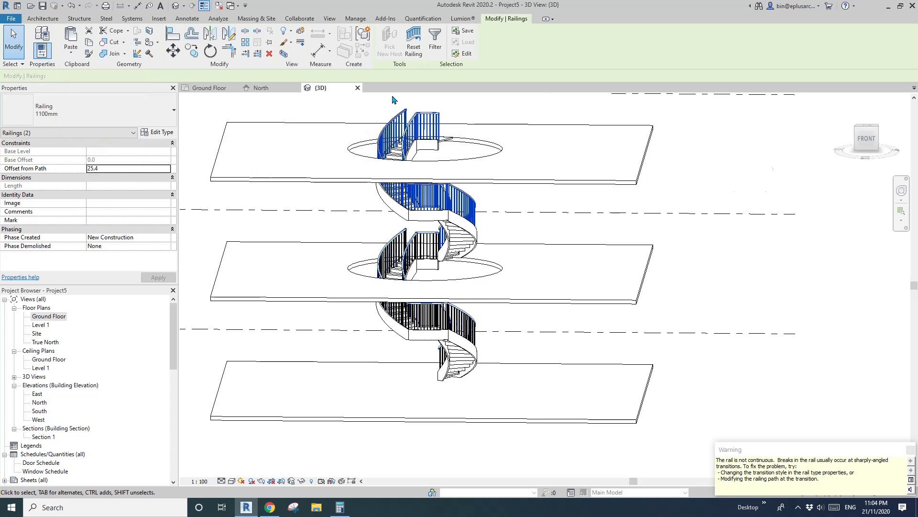
pyautogui.click(429, 104)
pyautogui.click(425, 124)
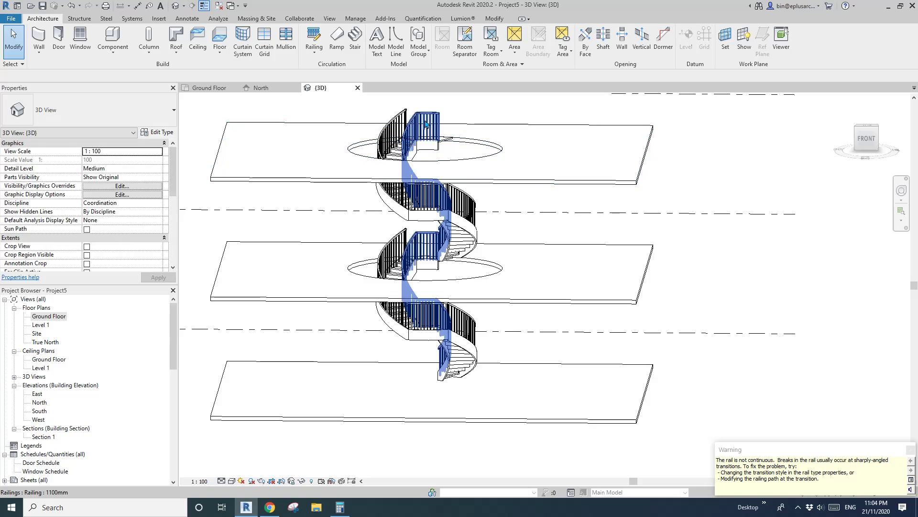
# Delete the inner and outer railings from both storeys of the multistory stair.
pyautogui.keyDown('shift'); pyautogui.moveTo(427, 187); pyautogui.dragTo(421, 163, button='middle'); pyautogui.keyUp('shift')
pyautogui.press('Escape')
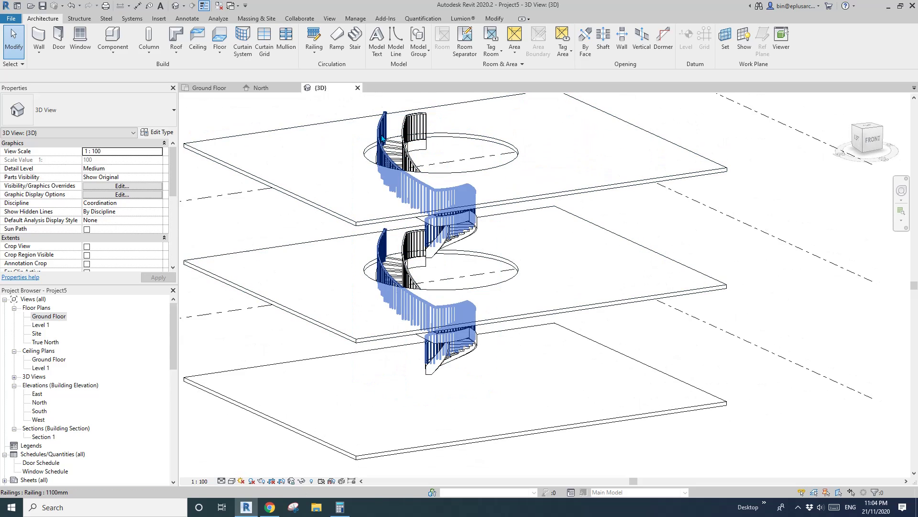
pyautogui.click(383, 247)
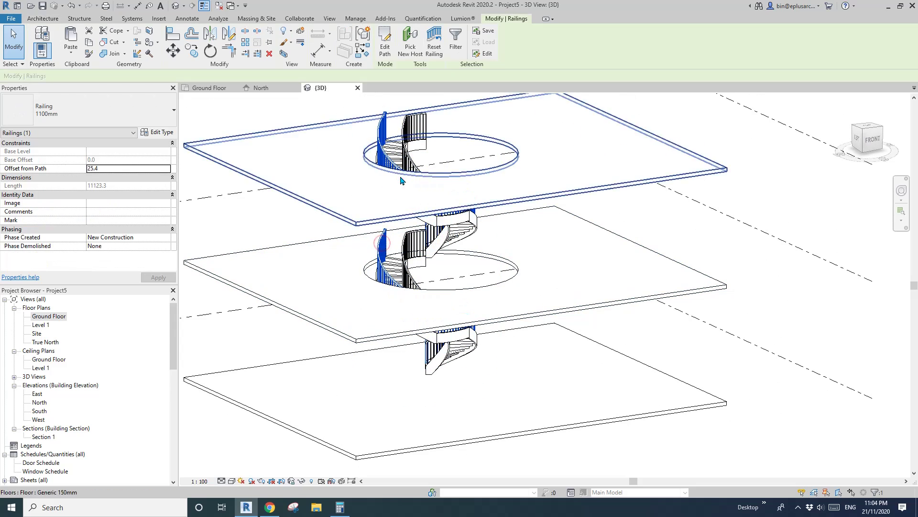
pyautogui.keyDown('shift'); pyautogui.moveTo(442, 222); pyautogui.dragTo(426, 282, button='middle'); pyautogui.keyUp('shift')
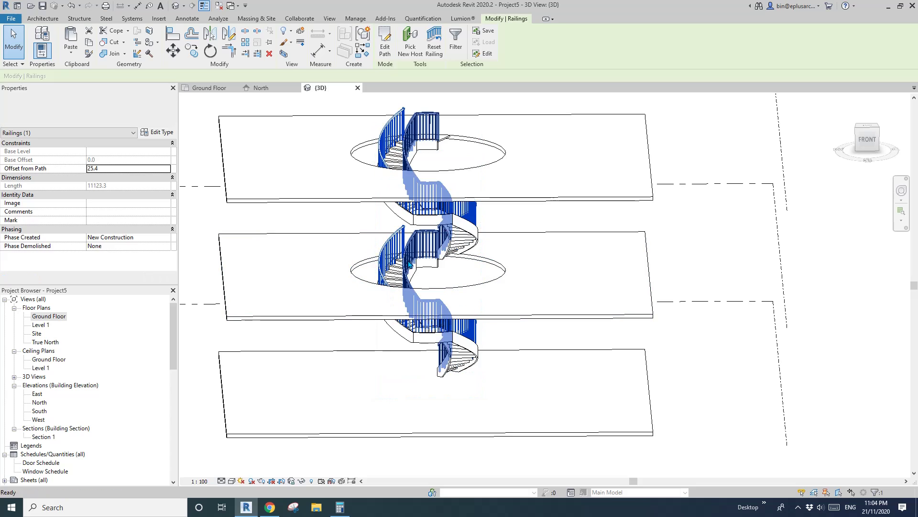
pyautogui.press('Escape')
pyautogui.keyDown('shift'); pyautogui.moveTo(395, 256); pyautogui.dragTo(404, 219, button='middle'); pyautogui.keyUp('shift')
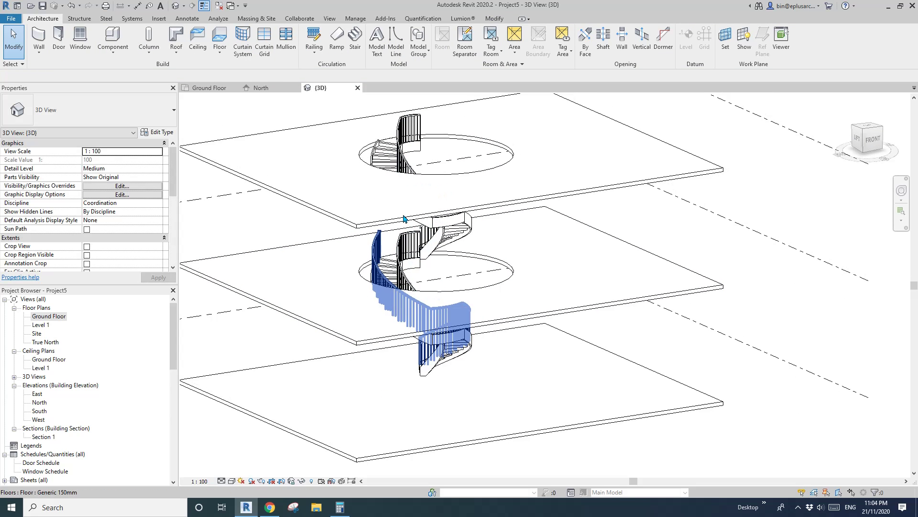
pyautogui.click(409, 121)
pyautogui.press('Delete')
pyautogui.click(406, 242)
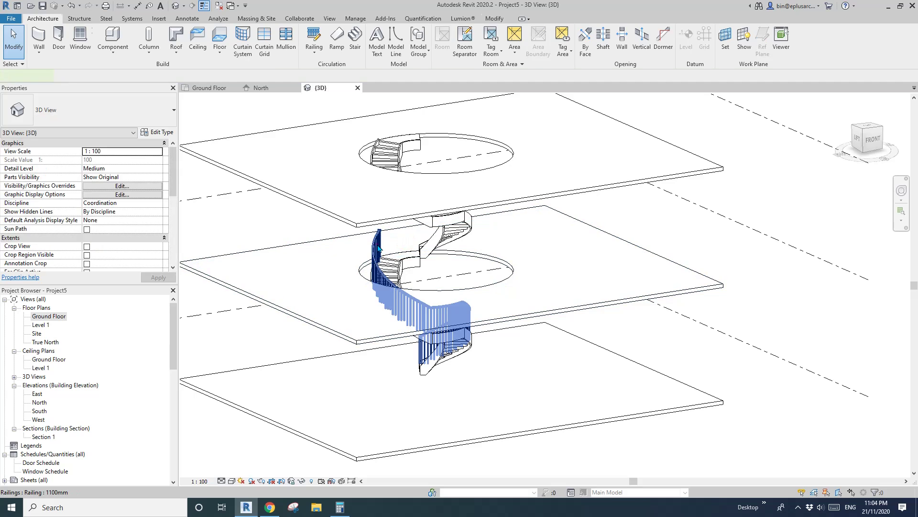
pyautogui.press('Escape')
# Paste the copied inner and outer railings aligned to the same place on both stair storeys.
pyautogui.click(499, 20)
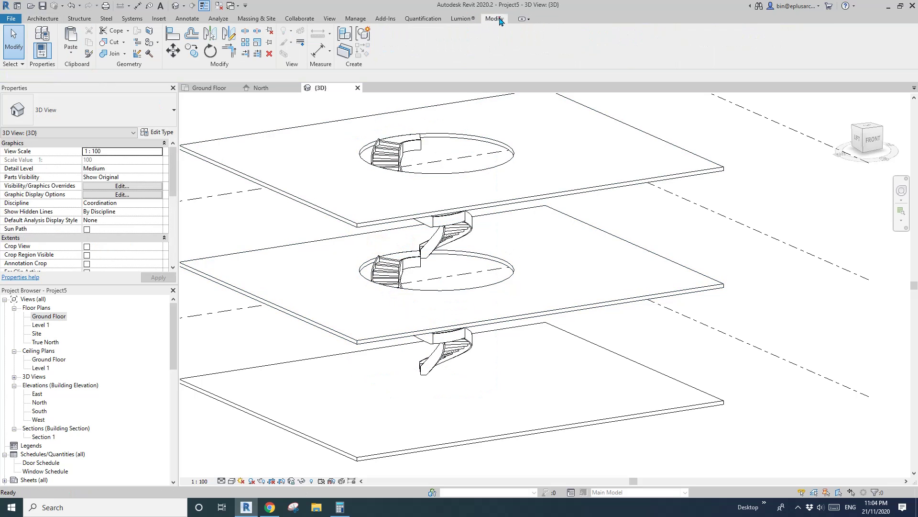
pyautogui.click(70, 54)
pyautogui.click(103, 145)
pyautogui.click(328, 242)
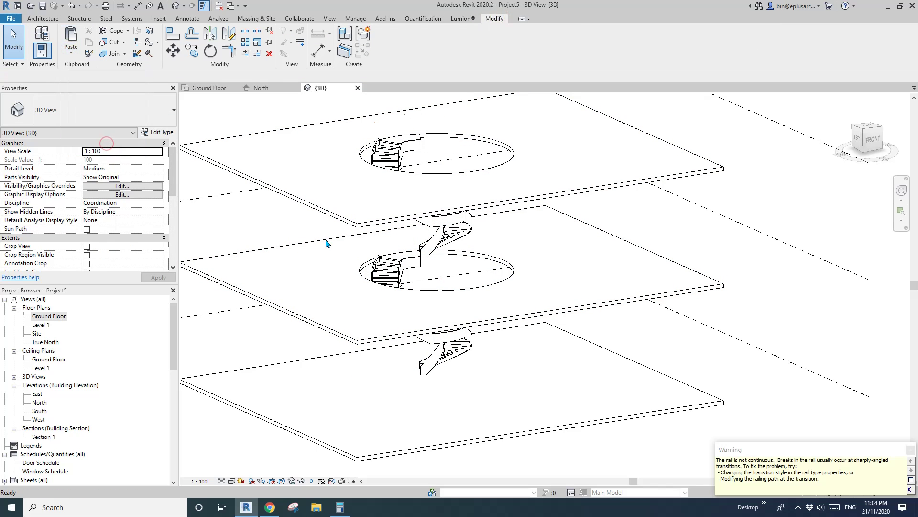
pyautogui.keyDown('shift'); pyautogui.moveTo(340, 254); pyautogui.dragTo(502, 191, button='middle'); pyautogui.keyUp('shift')
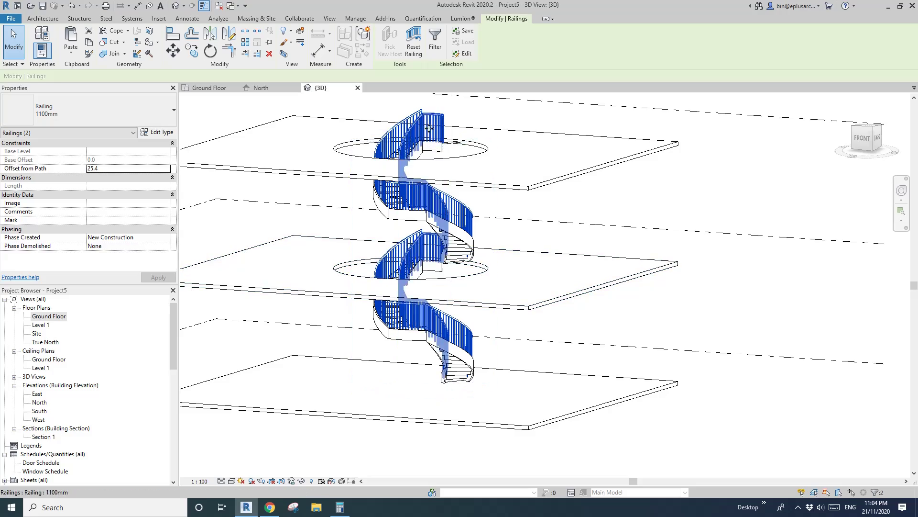
pyautogui.press('Escape')
pyautogui.keyDown('shift'); pyautogui.moveTo(549, 262); pyautogui.dragTo(410, 317, button='middle'); pyautogui.keyUp('shift')
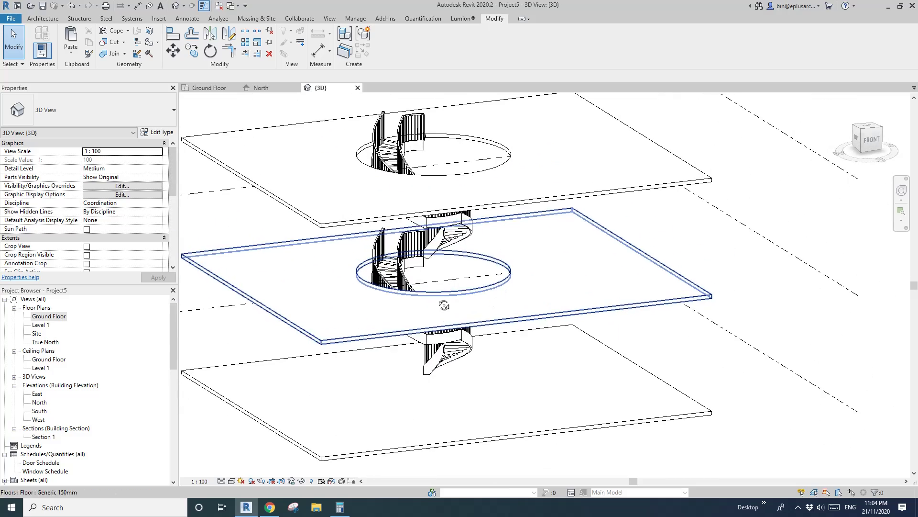
# Start a sketched 1100mm railing path and trace the middle floor's circular opening edge.
pyautogui.click(43, 18)
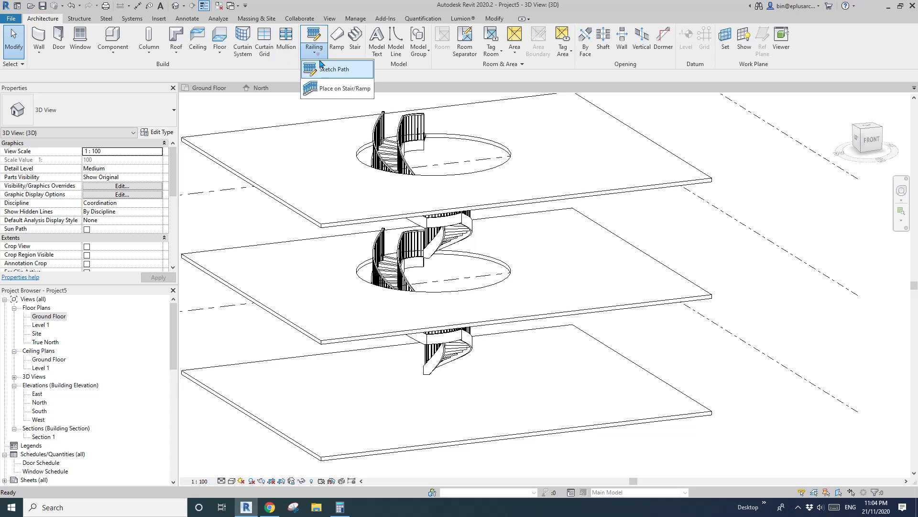
pyautogui.click(333, 89)
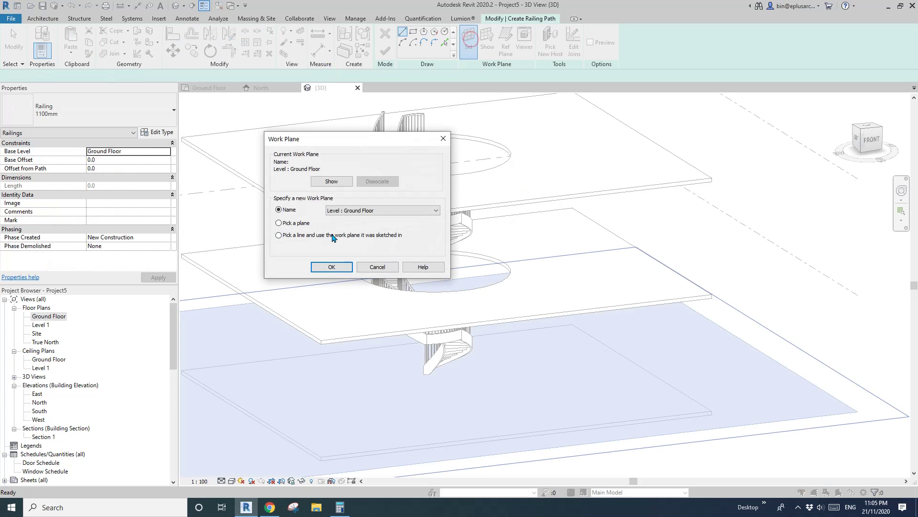
pyautogui.click(362, 232)
pyautogui.click(332, 266)
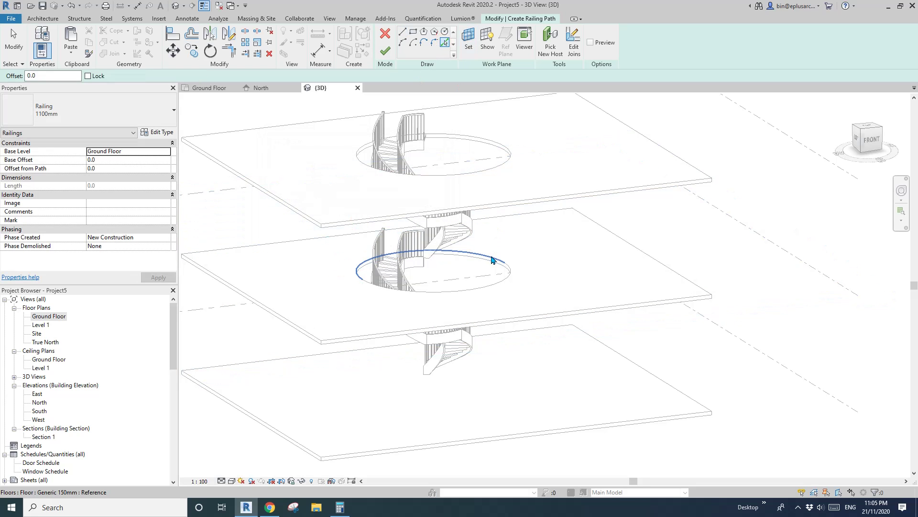
pyautogui.press('Escape')
# Open the circular path between the stair's first riser and the landing edge, using those edges as trim guides, and finish the railing.
pyautogui.scroll(2, 403, 251)
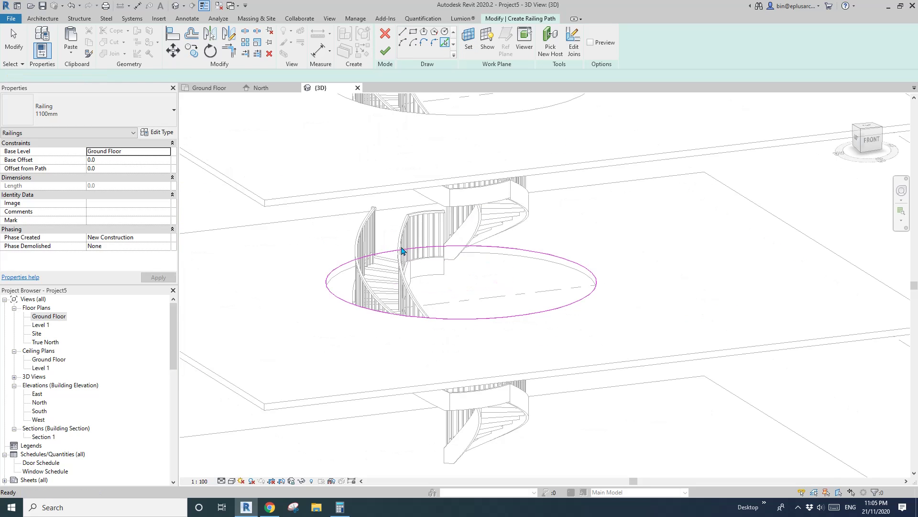
pyautogui.keyDown('shift'); pyautogui.moveTo(403, 252); pyautogui.dragTo(690, 234, button='middle'); pyautogui.keyUp('shift')
pyautogui.keyDown('shift'); pyautogui.moveTo(363, 268); pyautogui.dragTo(468, 277, button='middle'); pyautogui.keyUp('shift')
pyautogui.scroll(1, 450, 311)
pyautogui.moveTo(459, 310)
pyautogui.keyDown('shift'); pyautogui.mouseDown(button='middle')
pyautogui.moveTo(464, 320)
pyautogui.moveTo(457, 316)
pyautogui.mouseUp(button='middle'); pyautogui.keyUp('shift')
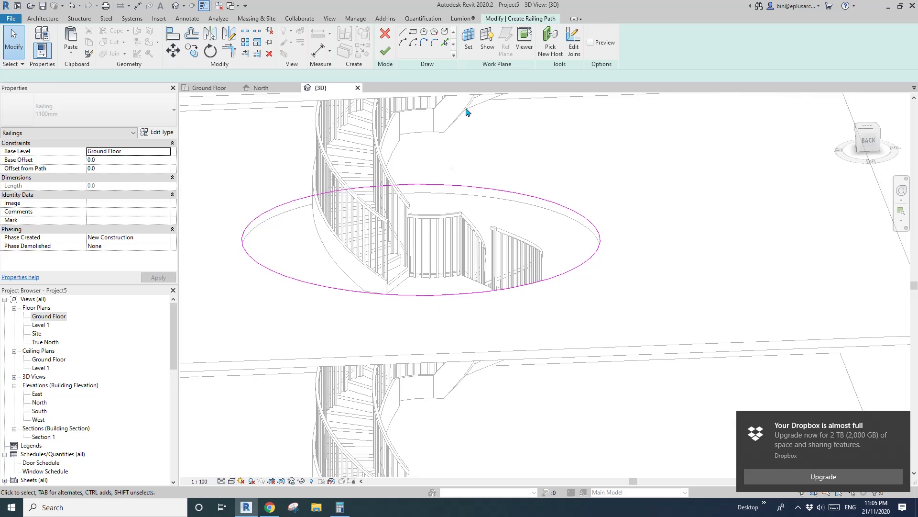
pyautogui.click(900, 422)
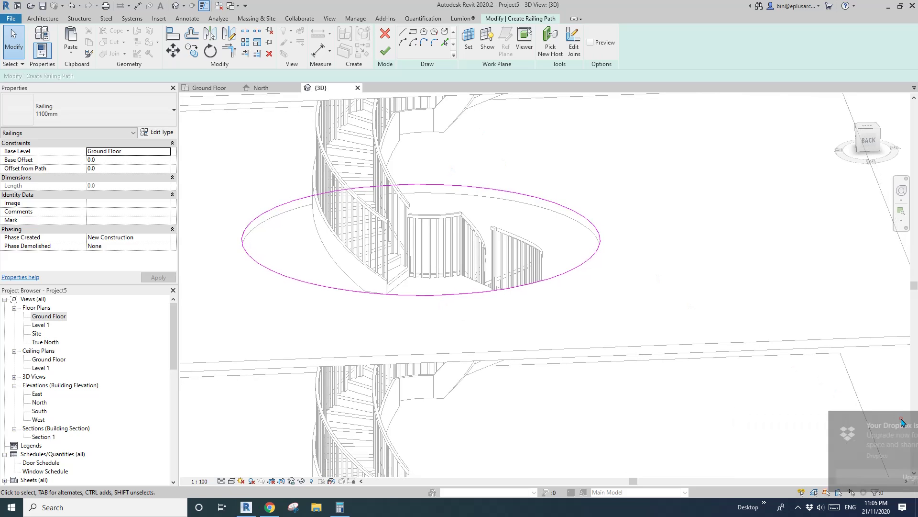
pyautogui.keyDown('shift'); pyautogui.moveTo(569, 238); pyautogui.dragTo(444, 214, button='middle'); pyautogui.keyUp('shift')
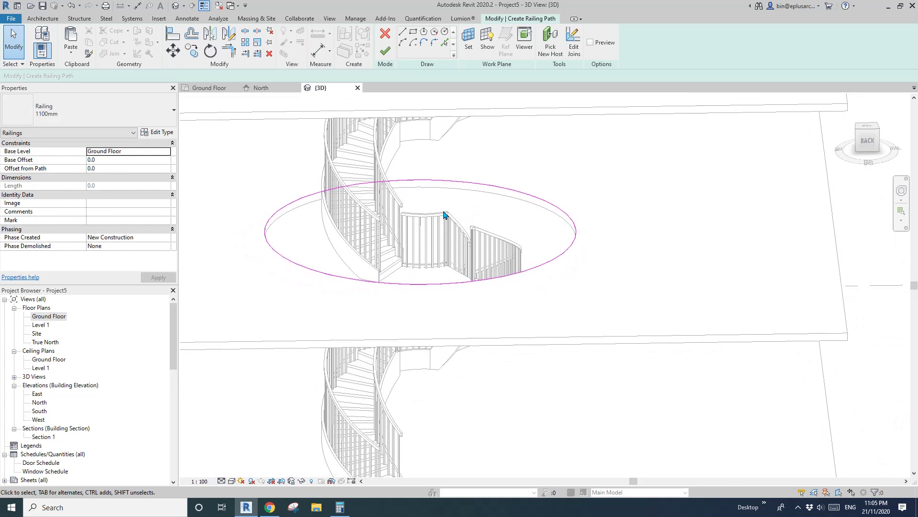
pyautogui.click(445, 48)
pyautogui.scroll(5, 382, 285)
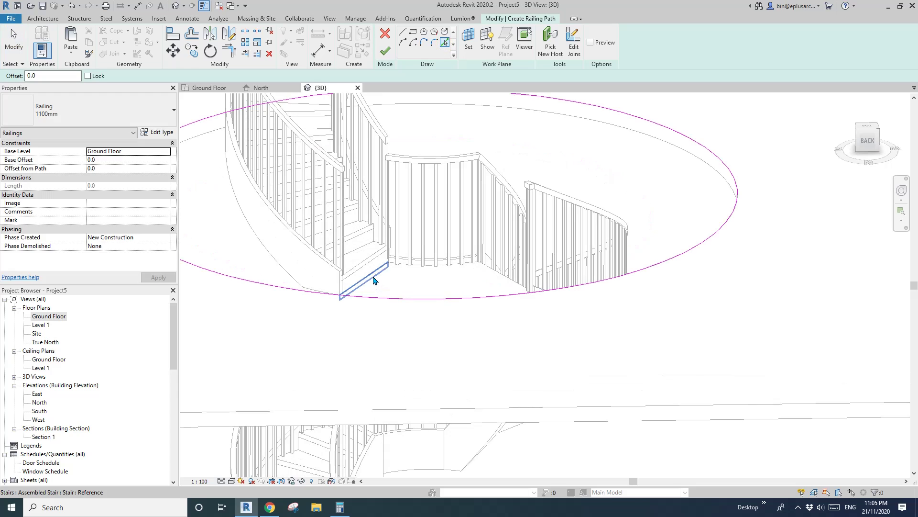
pyautogui.click(366, 279)
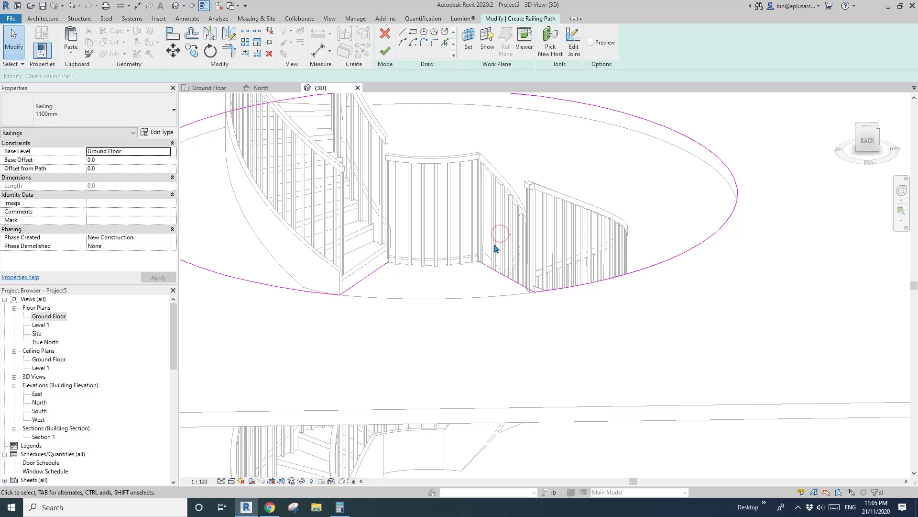
pyautogui.click(385, 51)
# Rehost the circular railing from the ground floor to the middle floor slab.
pyautogui.scroll(-4, 484, 262)
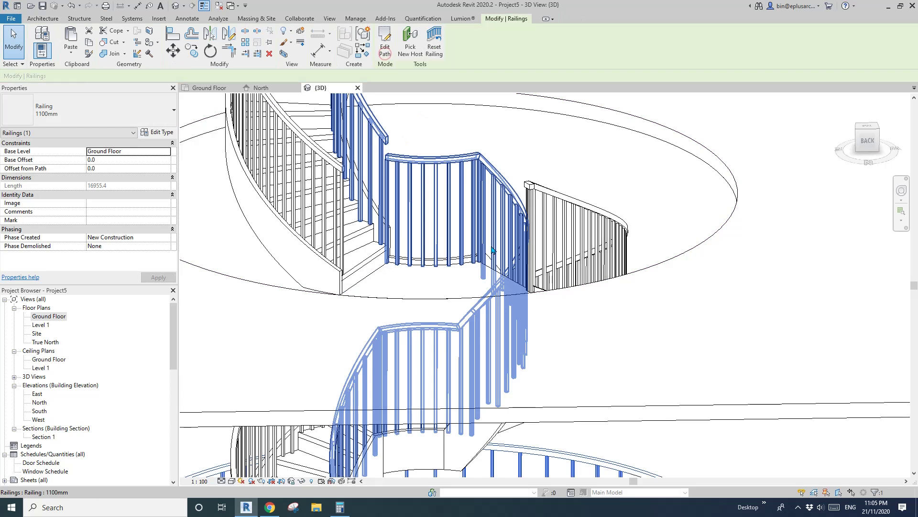
pyautogui.scroll(-3, 485, 263)
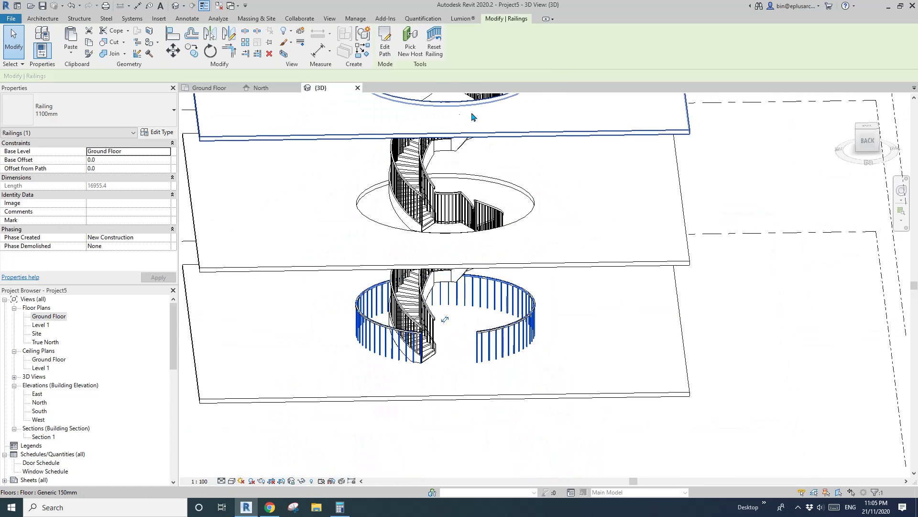
pyautogui.click(412, 51)
pyautogui.click(656, 204)
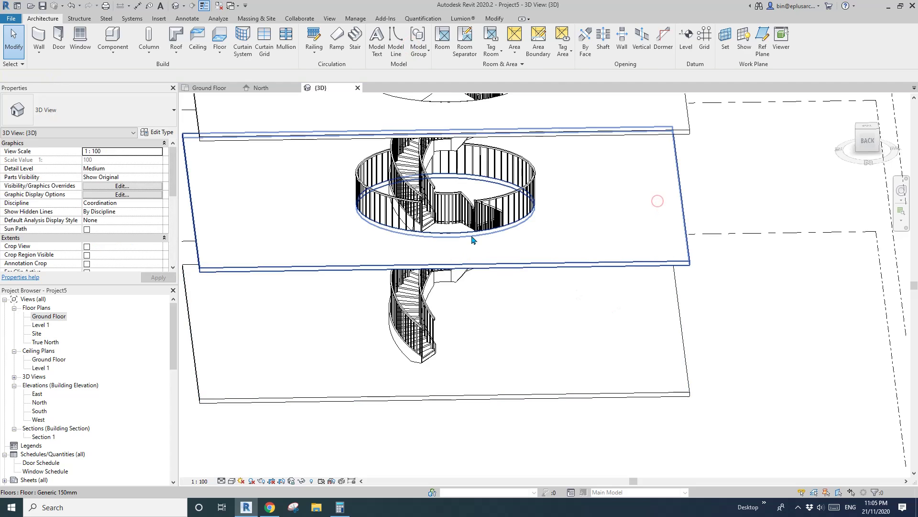
# Copy the middle floor's opening railing, paste it aligned to the same place, and host the copy on the topmost floor.
pyautogui.click(519, 198)
pyautogui.hotkey('ctrl', 'c')
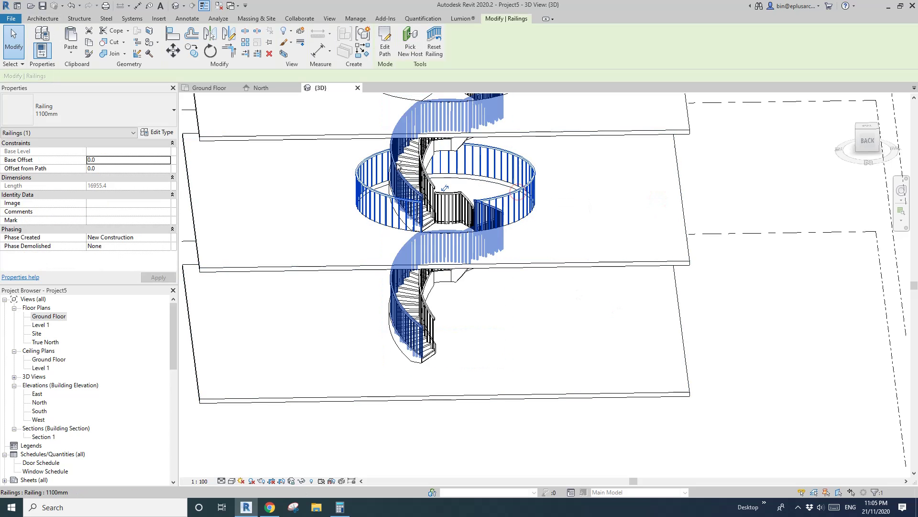
pyautogui.click(70, 52)
pyautogui.click(105, 150)
pyautogui.click(407, 43)
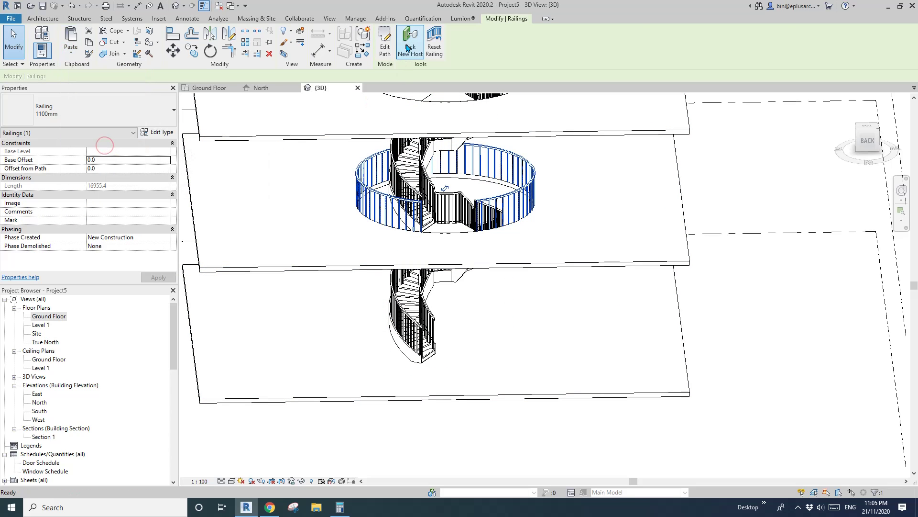
pyautogui.click(626, 124)
# Try to add the landing's open edge to the inner stair railing's path.
pyautogui.keyDown('shift'); pyautogui.moveTo(509, 178); pyautogui.dragTo(324, 259, button='middle'); pyautogui.keyUp('shift')
pyautogui.scroll(2, 410, 189)
pyautogui.click(409, 170)
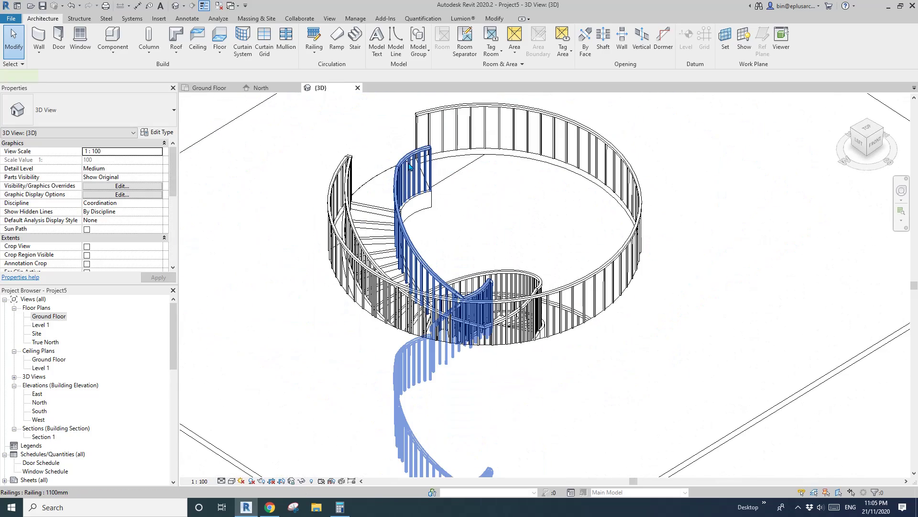
pyautogui.keyDown('shift'); pyautogui.moveTo(409, 170); pyautogui.dragTo(450, 119, button='middle'); pyautogui.keyUp('shift')
pyautogui.click(385, 46)
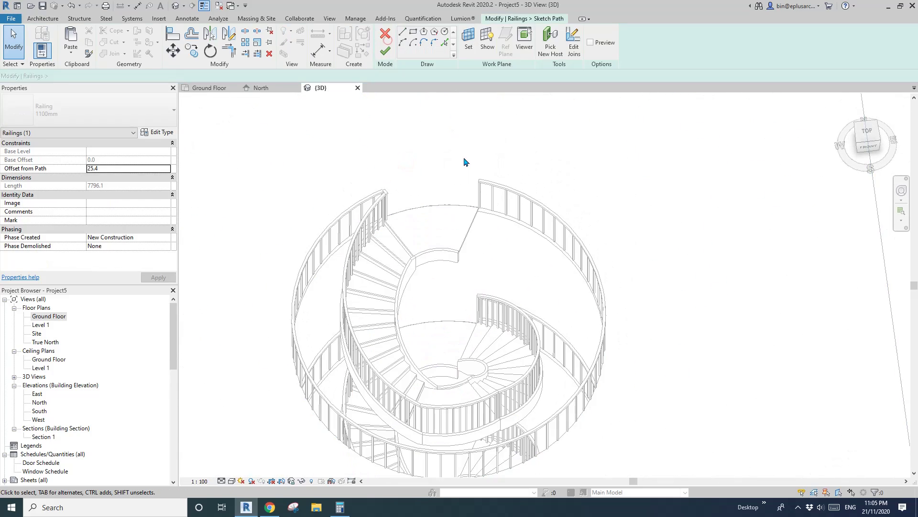
pyautogui.click(445, 42)
pyautogui.scroll(-2, 456, 120)
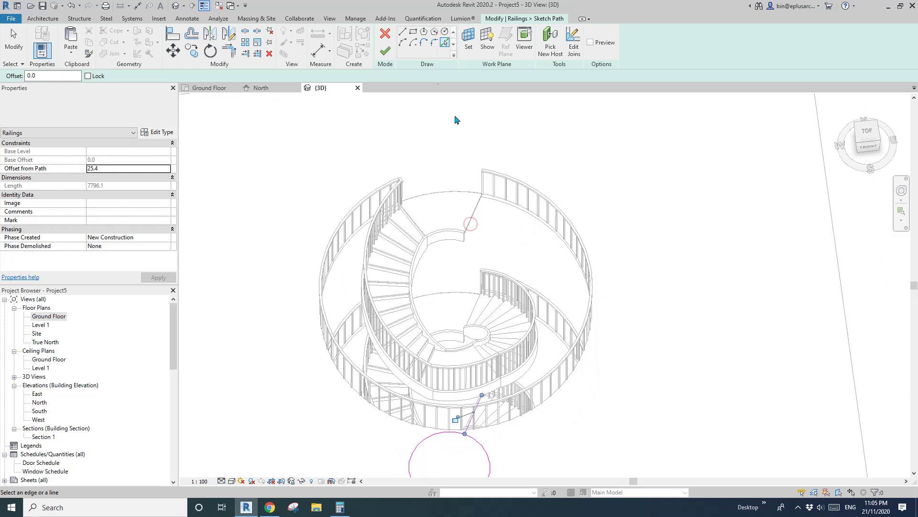
pyautogui.click(759, 373)
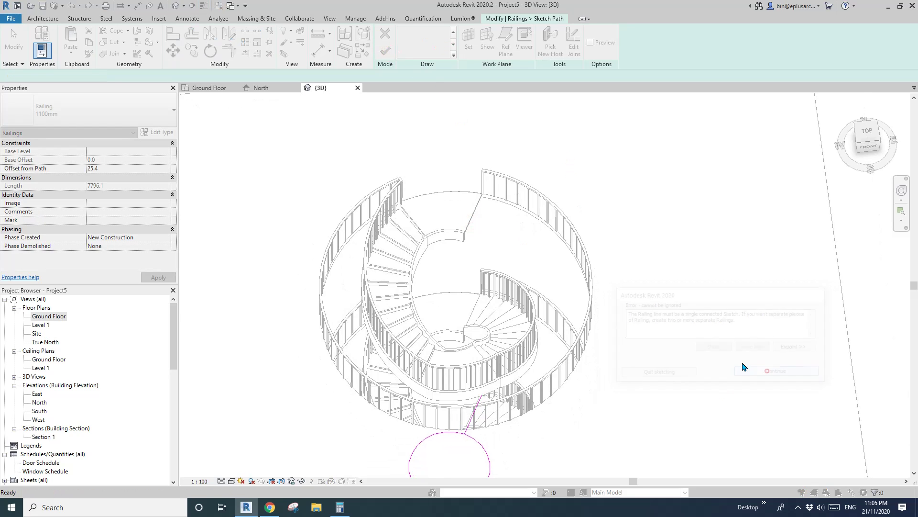
pyautogui.click(479, 411)
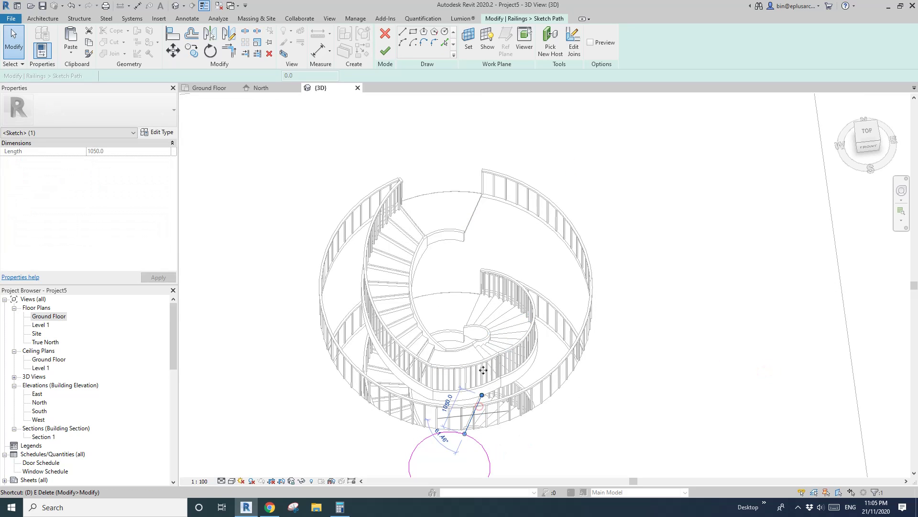
pyautogui.press('Delete')
pyautogui.click(385, 34)
# Extend the topmost opening railing's path along the stair landing's open edge and finish the sketch.
pyautogui.click(482, 259)
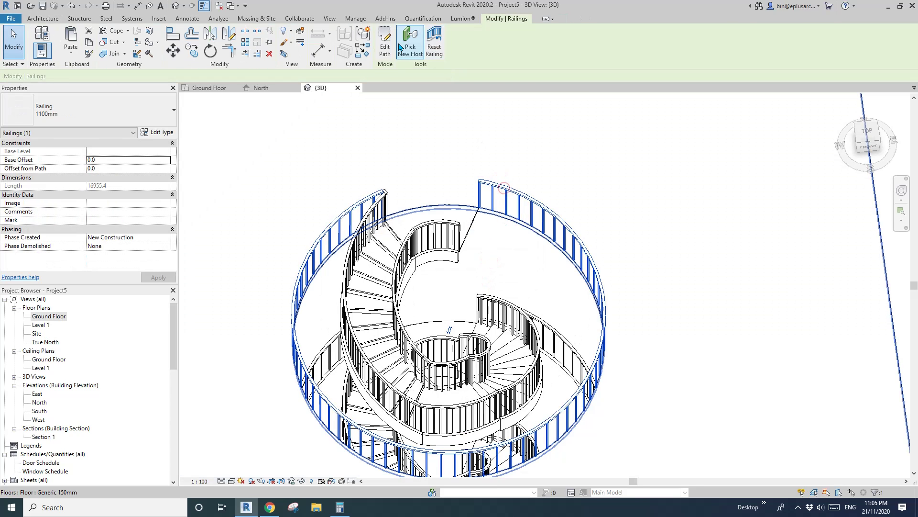
pyautogui.click(385, 44)
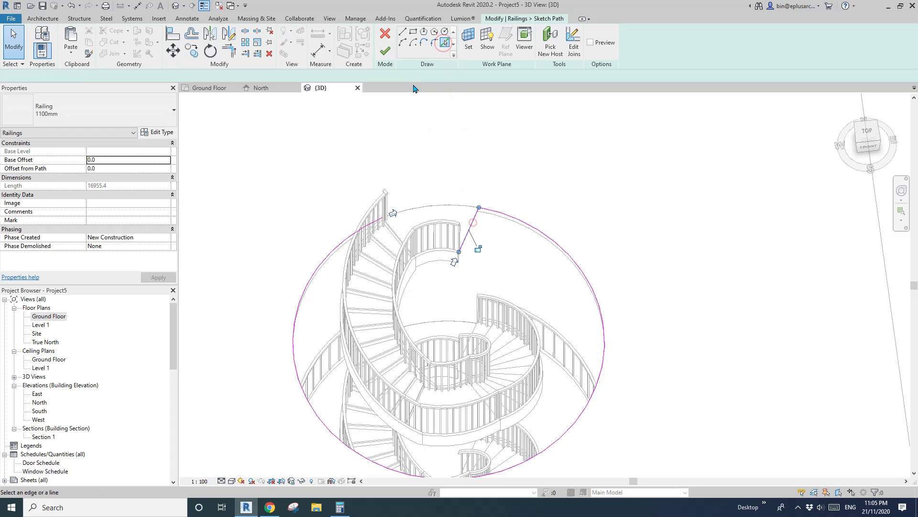
pyautogui.click(385, 51)
pyautogui.click(583, 184)
# Set the regular balusters and the per-tread stair balusters of the 1100mm railing type to Baluster - Round : 20mm.
pyautogui.scroll(-1, 583, 184)
pyautogui.moveTo(493, 352)
pyautogui.mouseDown(button='middle')
pyautogui.moveTo(498, 243)
pyautogui.moveTo(445, 251)
pyautogui.moveTo(431, 280)
pyautogui.moveTo(360, 214)
pyautogui.moveTo(676, 238)
pyautogui.moveTo(605, 285)
pyautogui.moveTo(499, 300)
pyautogui.moveTo(478, 268)
pyautogui.moveTo(587, 277)
pyautogui.moveTo(561, 222)
pyautogui.moveTo(451, 378)
pyautogui.moveTo(322, 383)
pyautogui.moveTo(588, 360)
pyautogui.moveTo(617, 349)
pyautogui.moveTo(589, 299)
pyautogui.moveTo(581, 318)
pyautogui.mouseUp(button='middle')
pyautogui.click(523, 267)
pyautogui.moveTo(523, 267); pyautogui.dragTo(504, 317, button='middle')
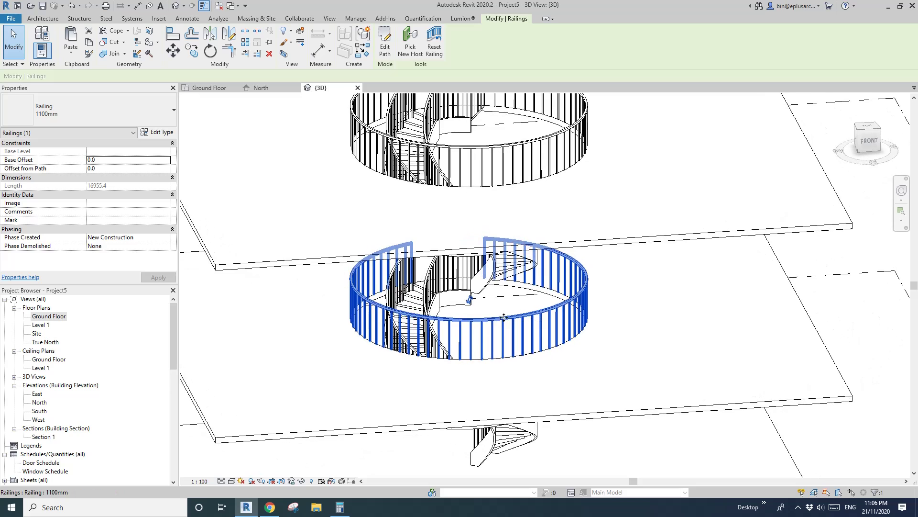
pyautogui.scroll(2, 469, 338)
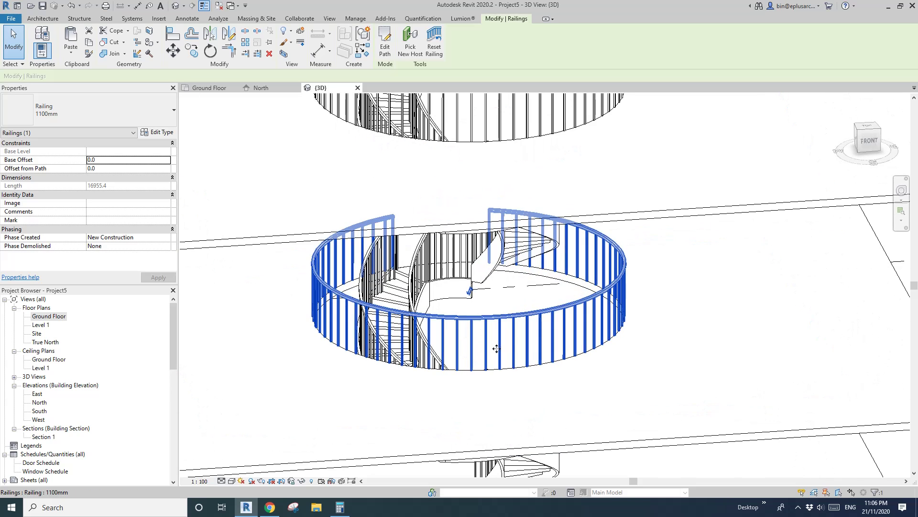
pyautogui.scroll(2, 478, 346)
pyautogui.click(157, 132)
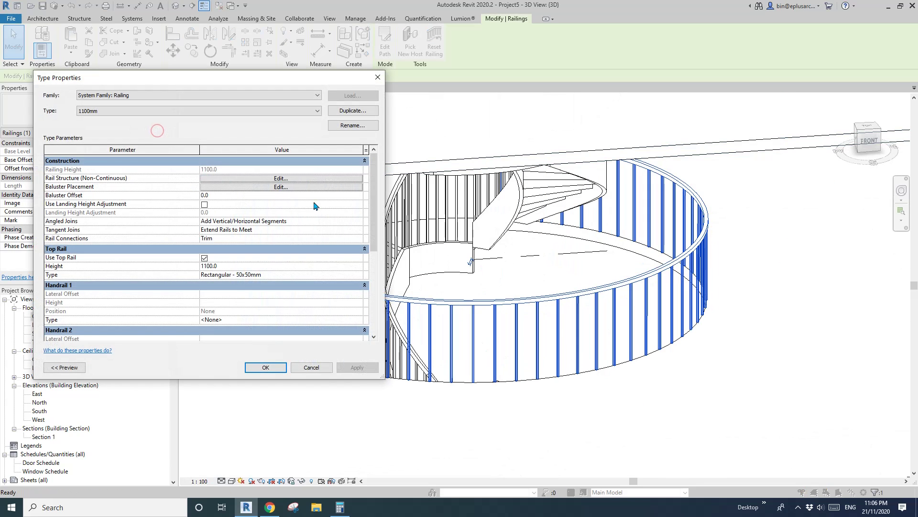
pyautogui.click(281, 187)
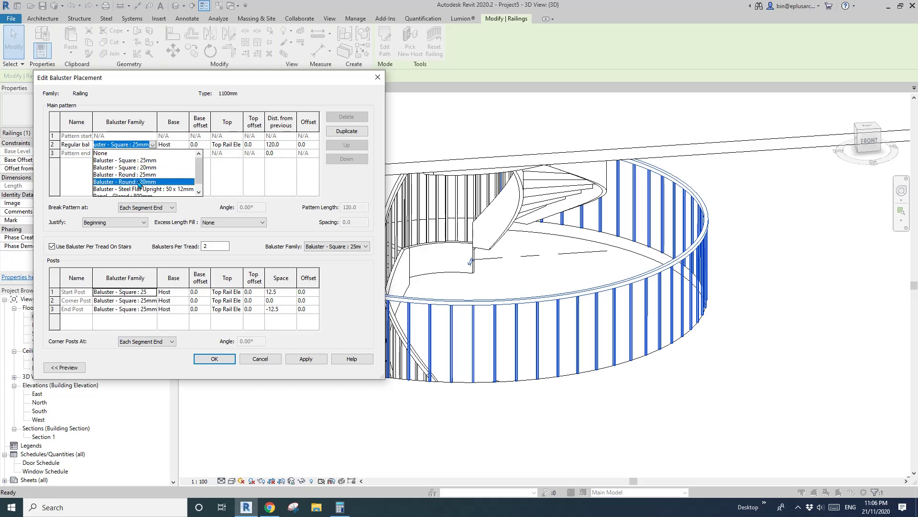
pyautogui.click(355, 280)
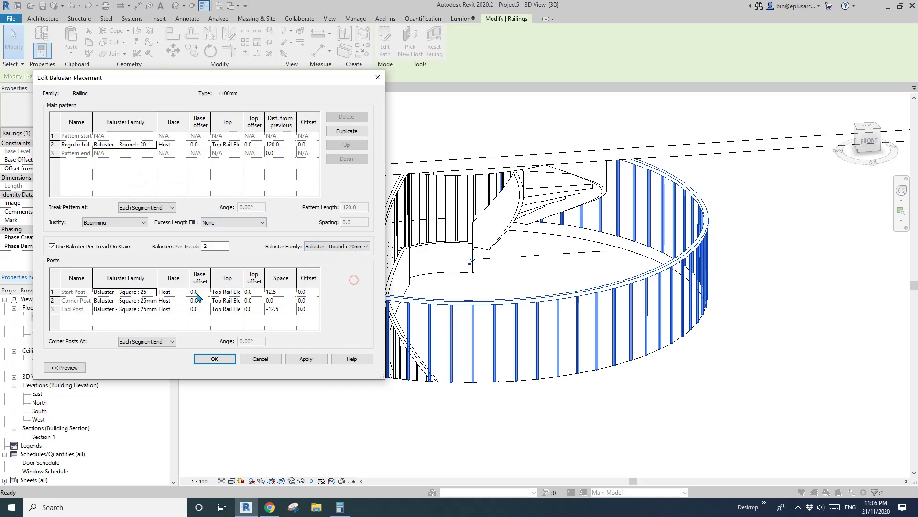
# Set the railing type's start, corner and end posts to Baluster - Round : 20mm.
pyautogui.click(154, 294)
pyautogui.click(146, 331)
pyautogui.click(154, 301)
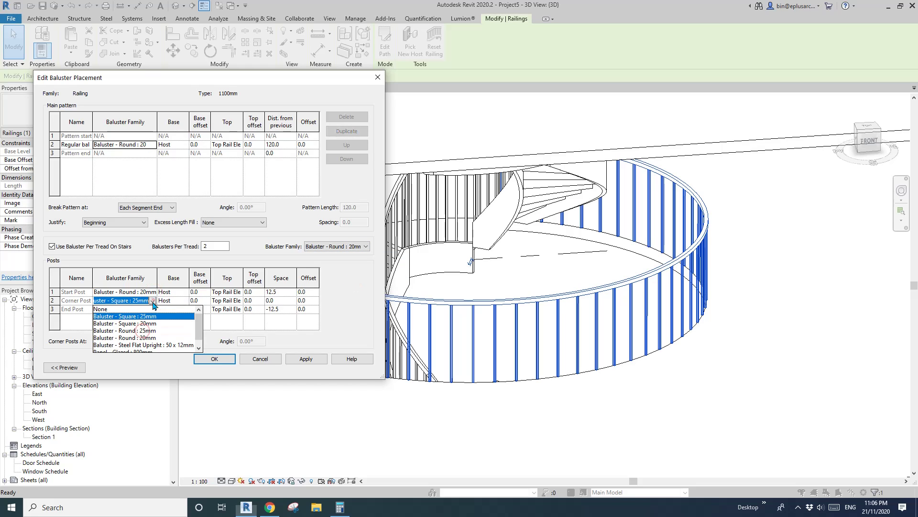
pyautogui.click(142, 338)
pyautogui.click(153, 309)
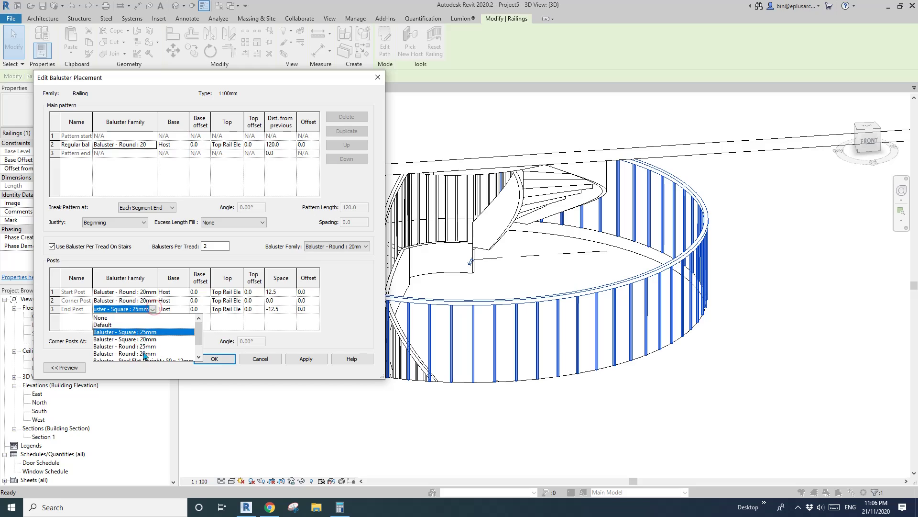
pyautogui.click(145, 353)
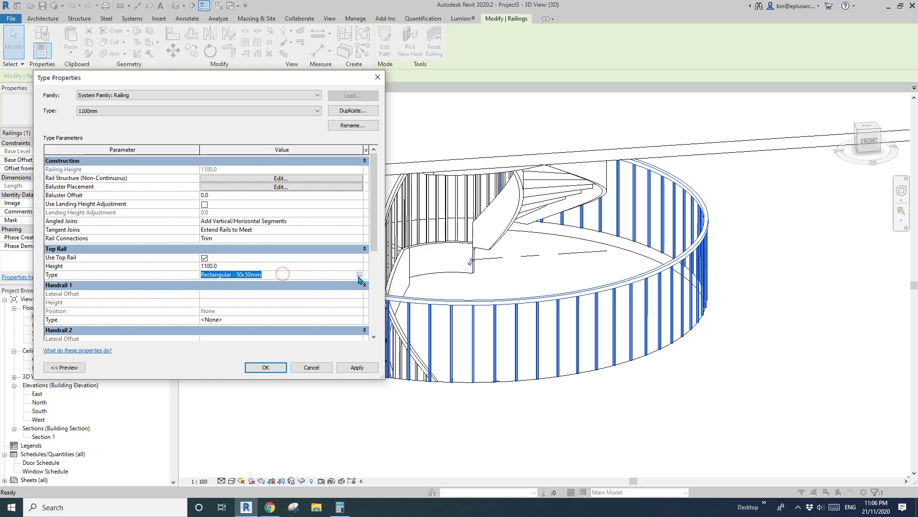
# Change the railing's top rail type to Circular - 40mm and apply the type changes.
pyautogui.click(358, 276)
pyautogui.click(167, 110)
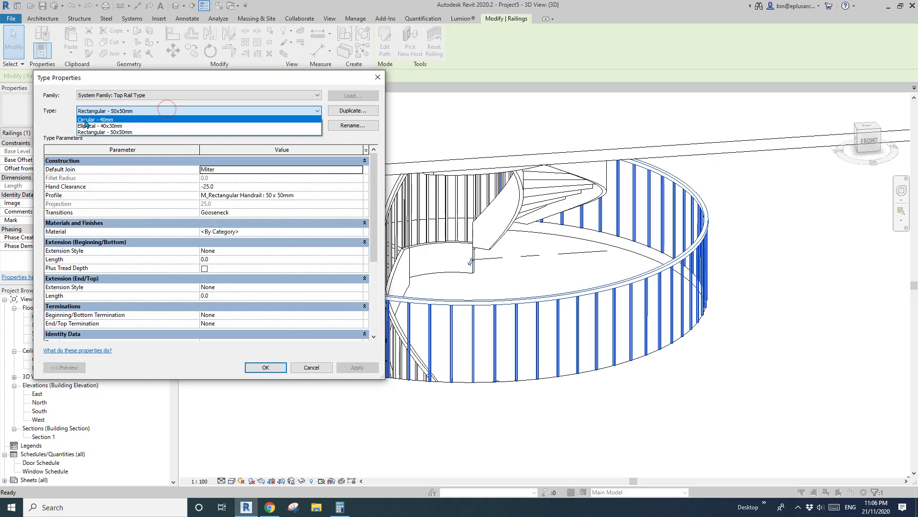
pyautogui.click(86, 120)
pyautogui.click(265, 367)
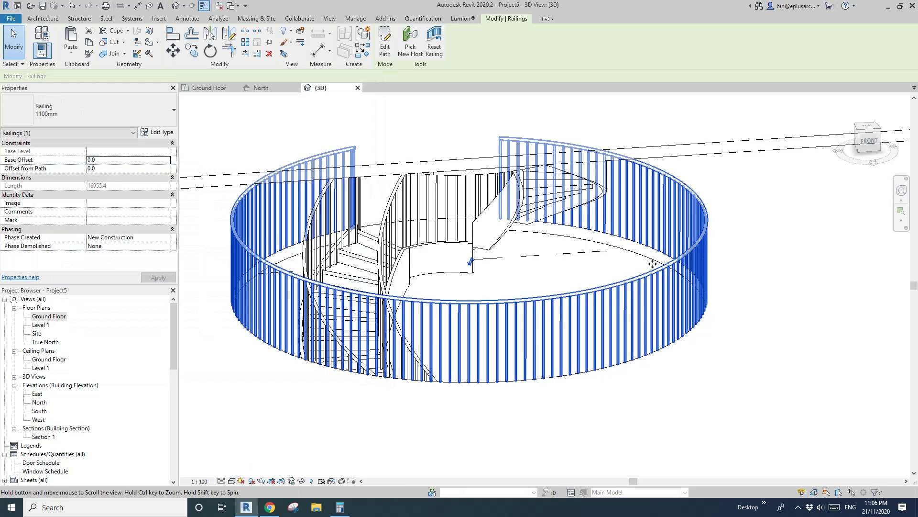
# Edit the inner stair railing's top rail path, drawing a vertical line that joins the landing rail to the upper flight's rail end.
pyautogui.press('Escape')
pyautogui.keyDown('shift'); pyautogui.moveTo(652, 263); pyautogui.dragTo(490, 229, button='middle'); pyautogui.keyUp('shift')
pyautogui.click(357, 183)
pyautogui.scroll(3, 431, 235)
pyautogui.scroll(1, 476, 232)
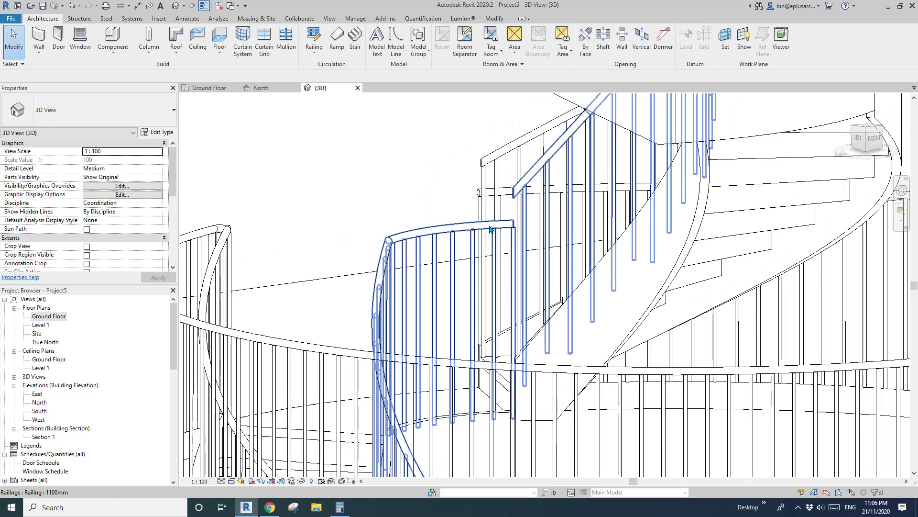
pyautogui.click(502, 228)
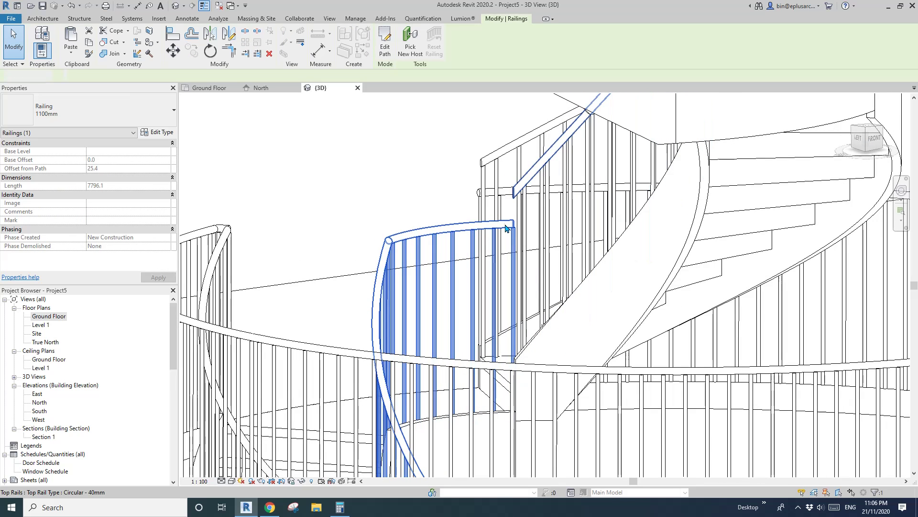
pyautogui.click(506, 228)
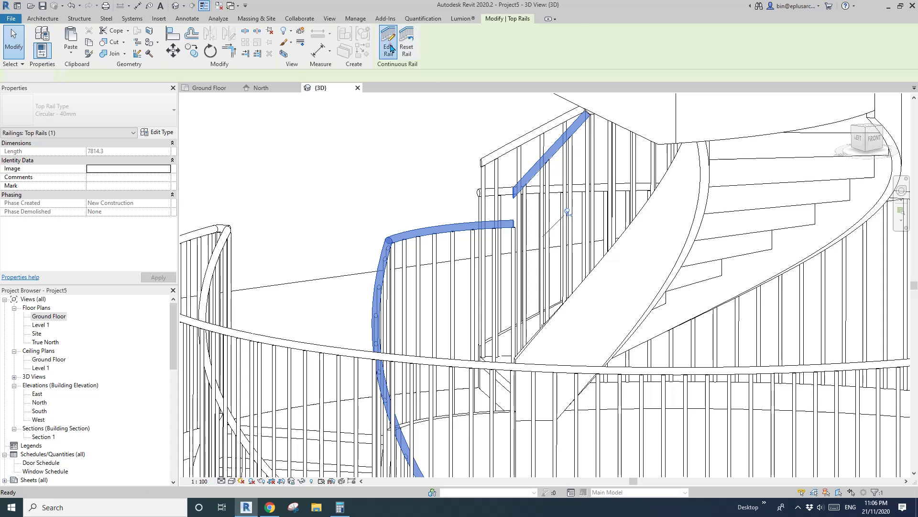
pyautogui.click(390, 49)
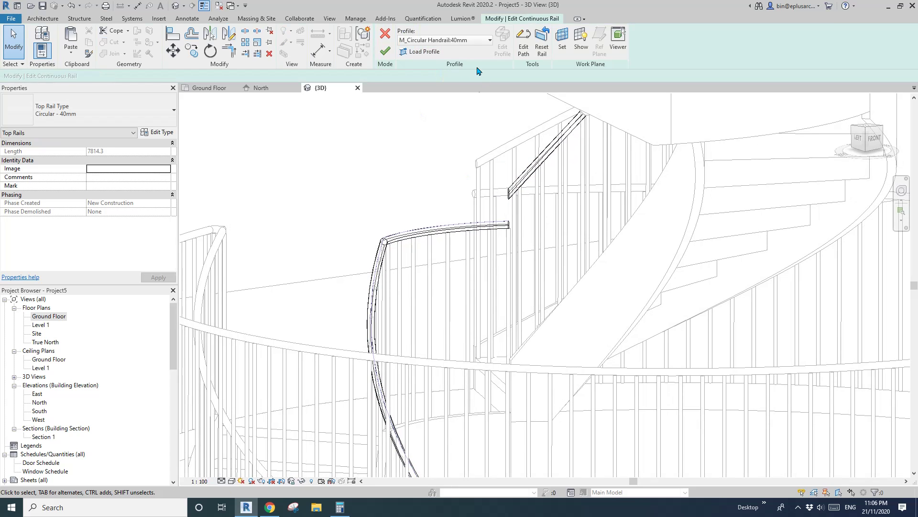
pyautogui.click(525, 49)
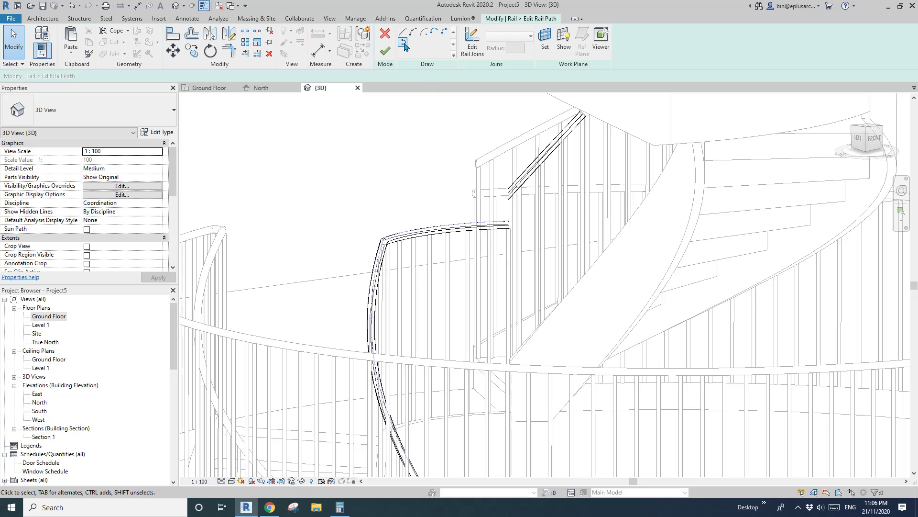
pyautogui.click(402, 33)
pyautogui.click(509, 192)
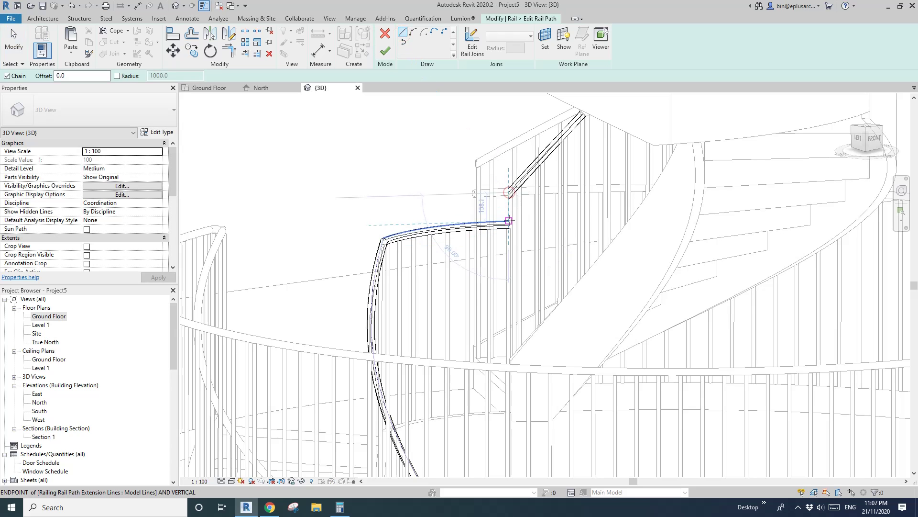
pyautogui.click(509, 220)
pyautogui.click(385, 52)
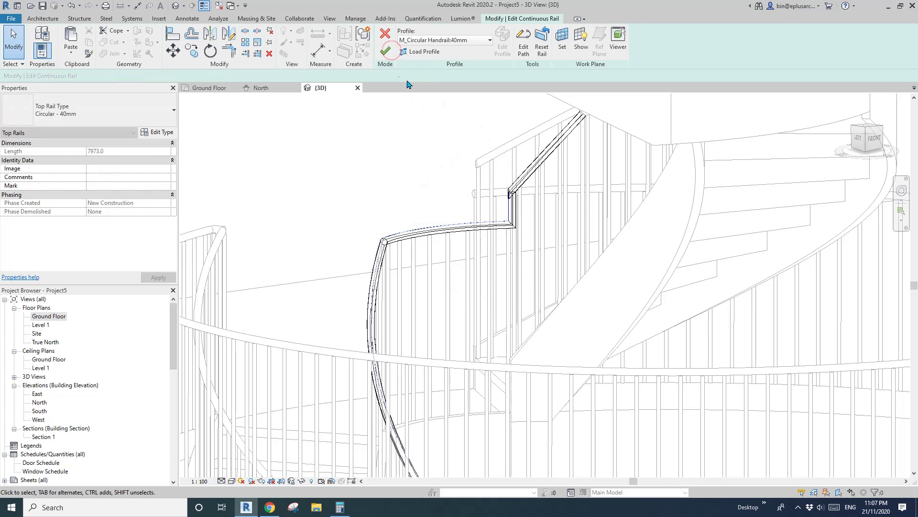
pyautogui.click(389, 56)
pyautogui.press('Escape')
# Examine the joined top rail, the landing corner between the inner and opening railings, and the whole multistory stair from several angles.
pyautogui.scroll(-4, 550, 213)
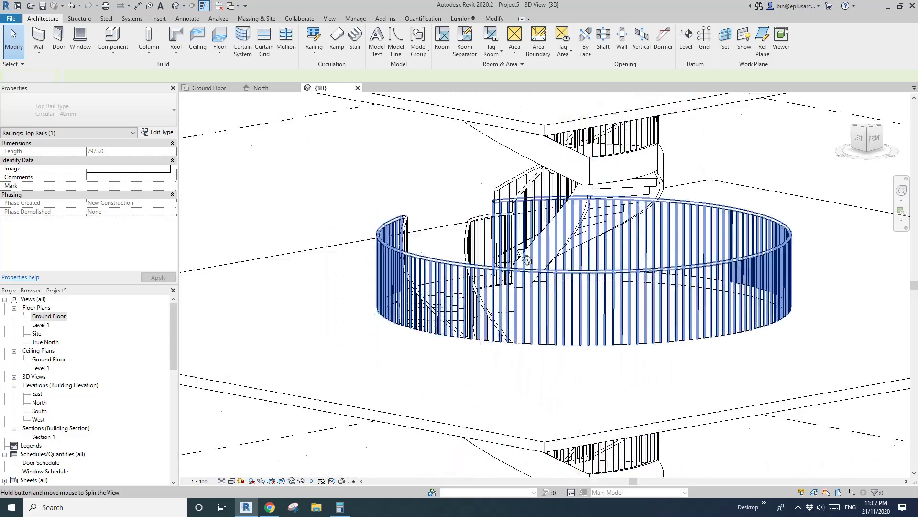
pyautogui.keyDown('shift'); pyautogui.moveTo(524, 229); pyautogui.dragTo(567, 256, button='middle'); pyautogui.keyUp('shift')
pyautogui.press('Escape')
pyautogui.scroll(5, 538, 204)
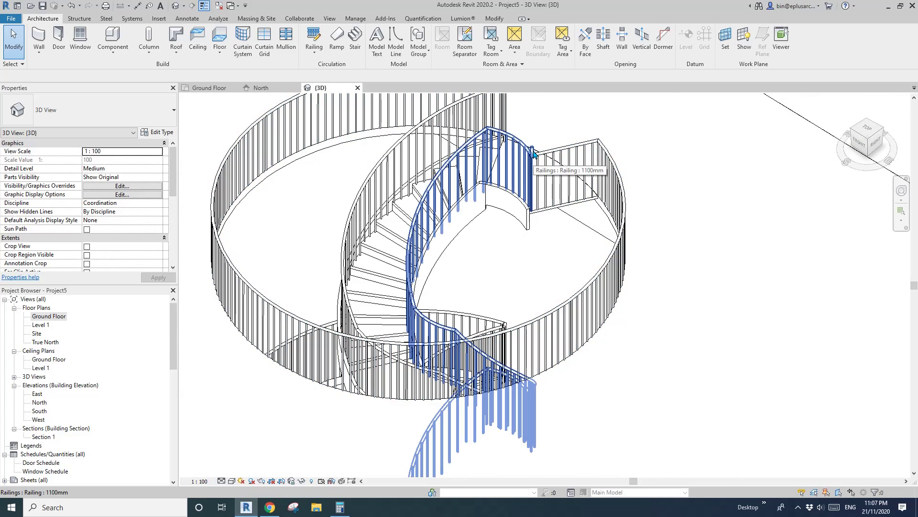
pyautogui.scroll(-4, 545, 198)
pyautogui.keyDown('shift'); pyautogui.moveTo(630, 258); pyautogui.dragTo(610, 259, button='middle'); pyautogui.keyUp('shift')
pyautogui.scroll(1, 608, 258)
pyautogui.moveTo(610, 258); pyautogui.dragTo(558, 349, button='middle')
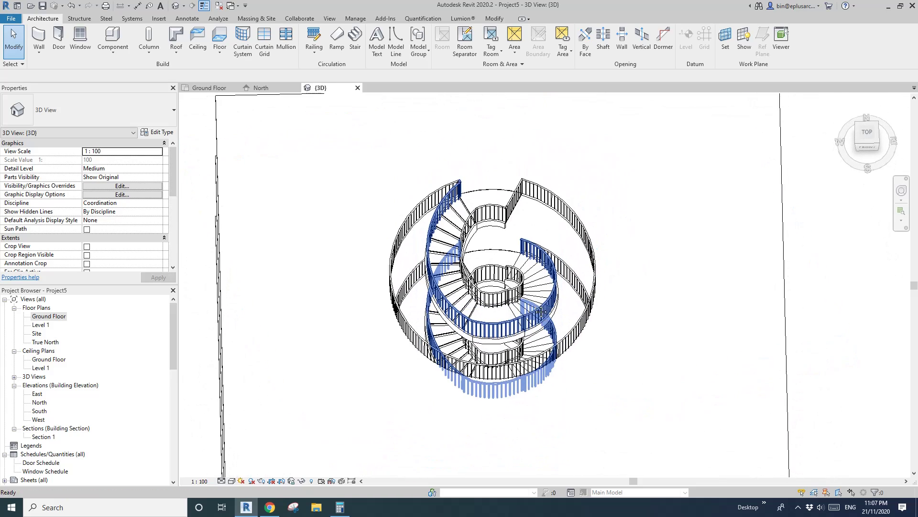
pyautogui.scroll(3, 516, 213)
pyautogui.click(504, 209)
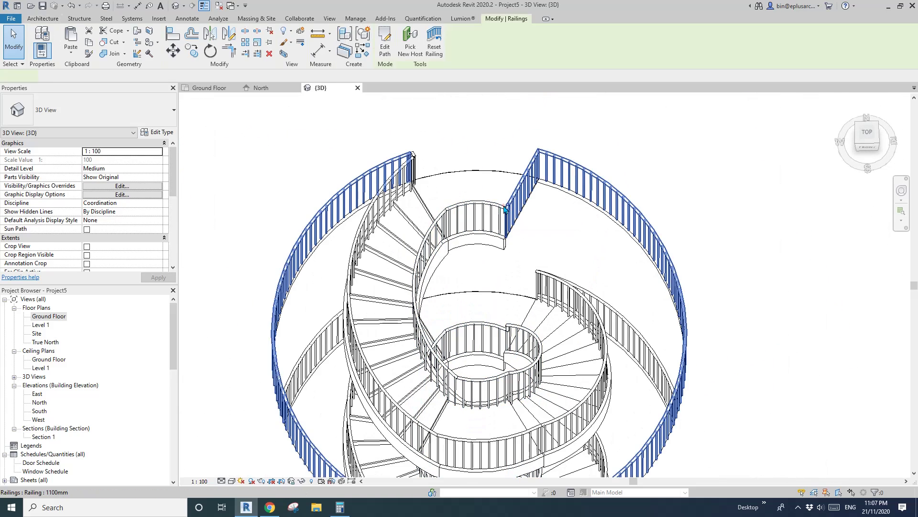
pyautogui.click(505, 209)
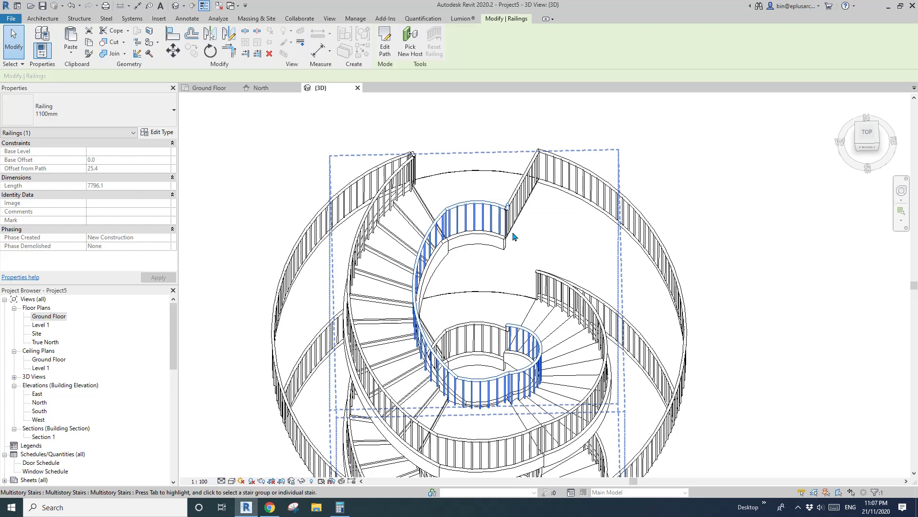
pyautogui.press('Escape')
pyautogui.scroll(-4, 488, 262)
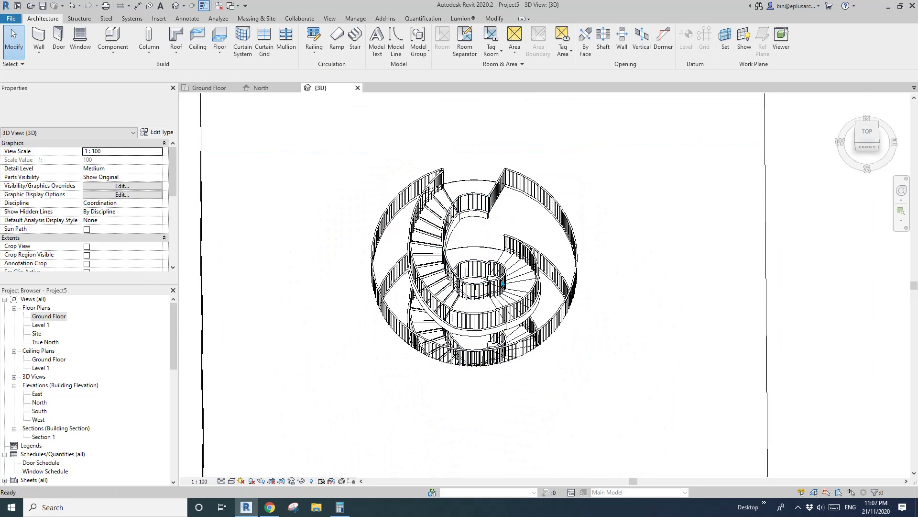
pyautogui.keyDown('shift'); pyautogui.moveTo(504, 246); pyautogui.dragTo(622, 301, button='middle'); pyautogui.keyUp('shift')
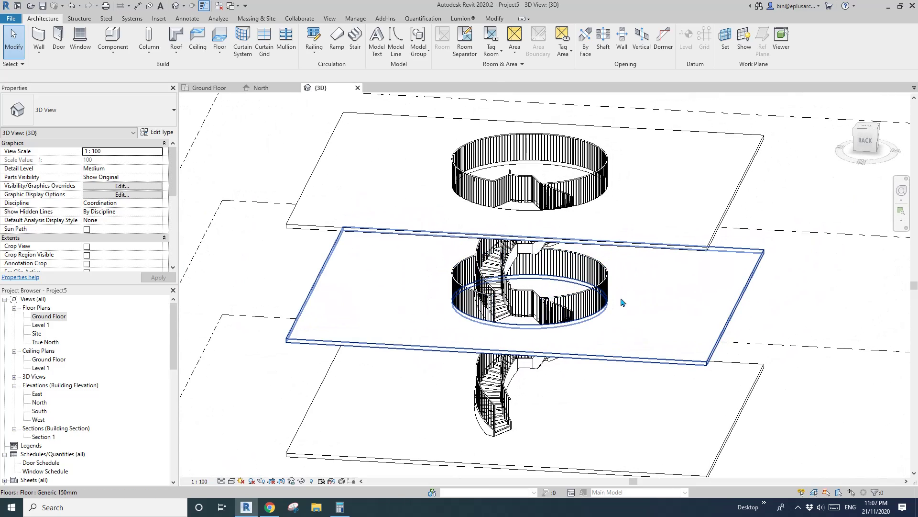